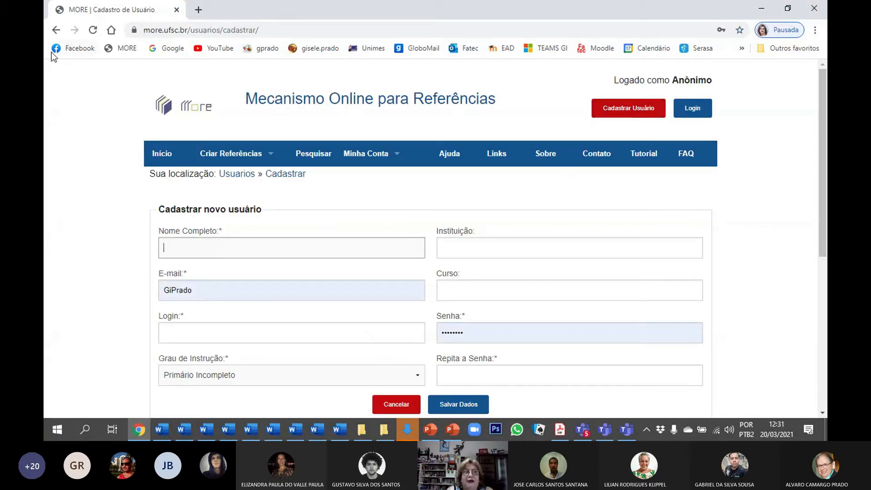
Return to the MORE home page, open the login form and log in with the saved username and password.
{"action": "left_click", "coordinate": [56, 30]}
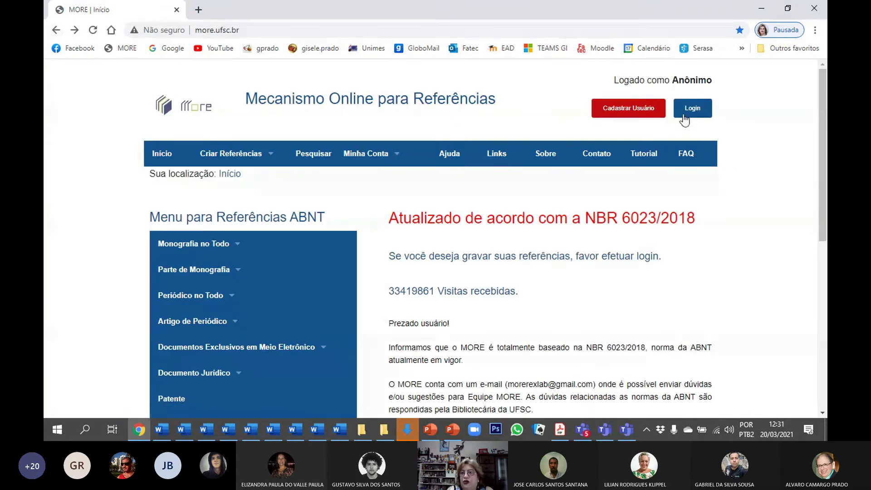
{"action": "left_click", "coordinate": [692, 111]}
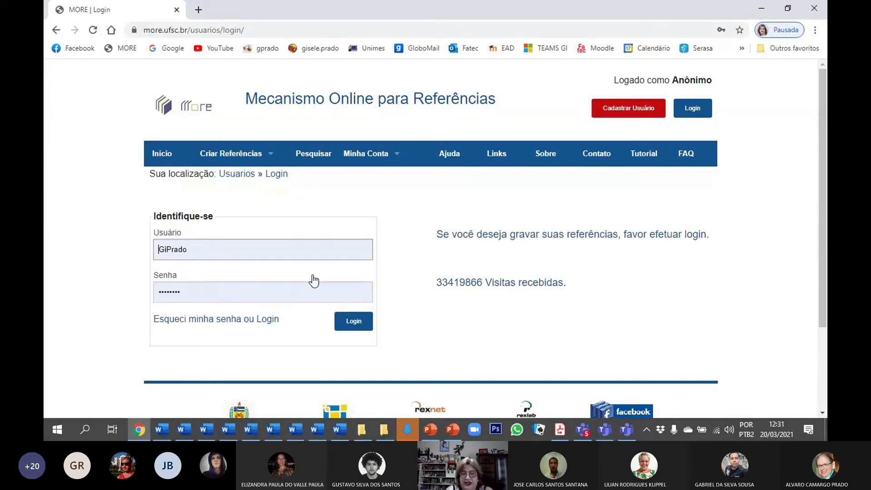
{"action": "left_click", "coordinate": [360, 326]}
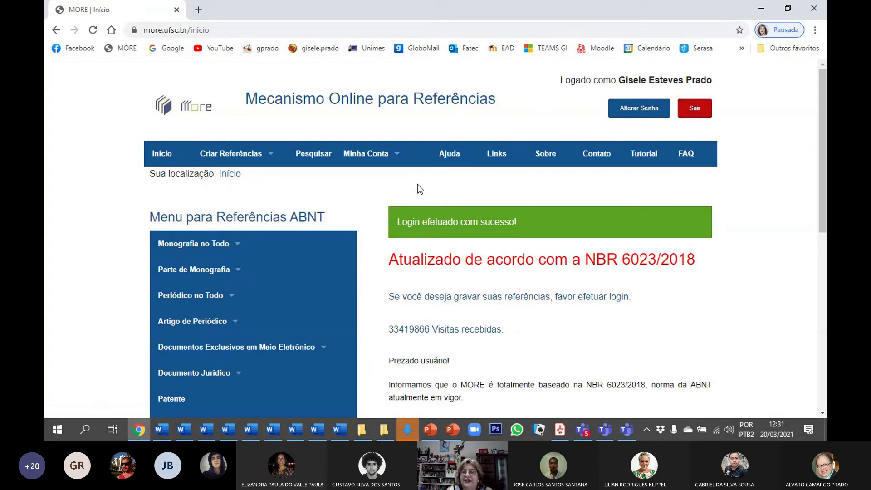
Look over the home page and open the account's reference management page (Gerenciar Referências).
{"action": "scroll", "coordinate": [419, 188], "scroll_direction": "down", "scroll_amount": 5}
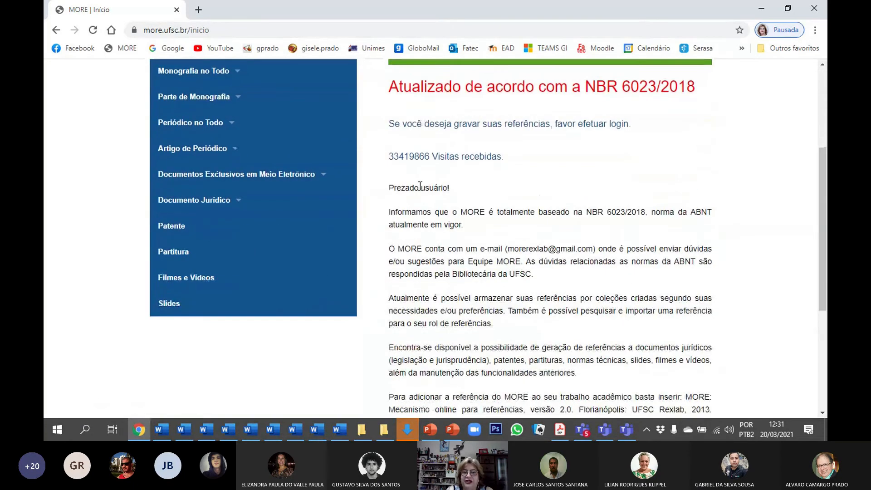
{"action": "scroll", "coordinate": [419, 191], "scroll_direction": "down", "scroll_amount": 3}
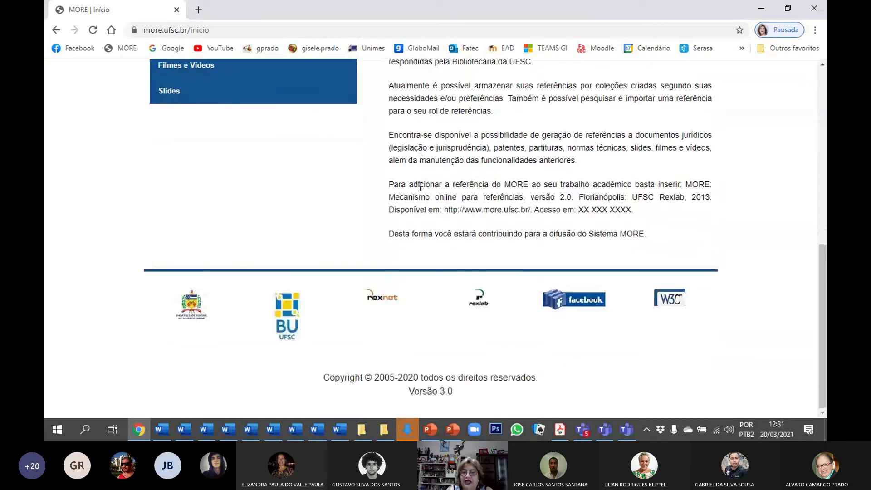
{"action": "scroll", "coordinate": [420, 187], "scroll_direction": "up", "scroll_amount": 7}
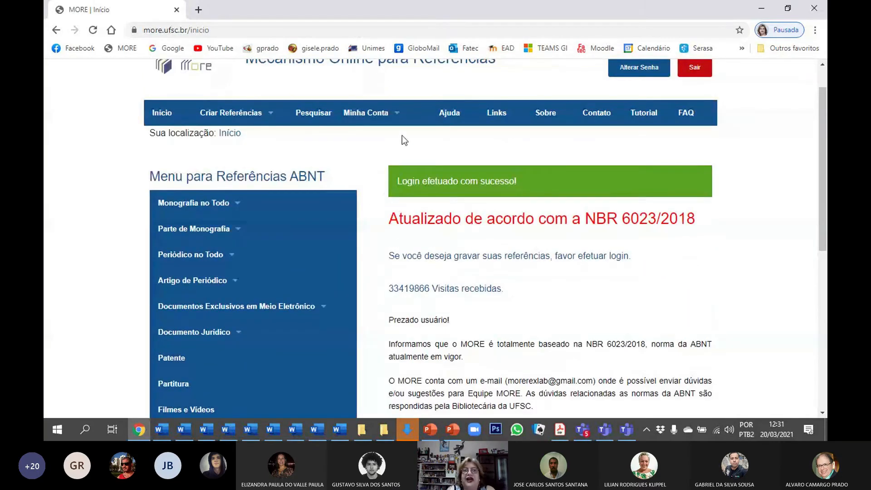
{"action": "left_click", "coordinate": [377, 114]}
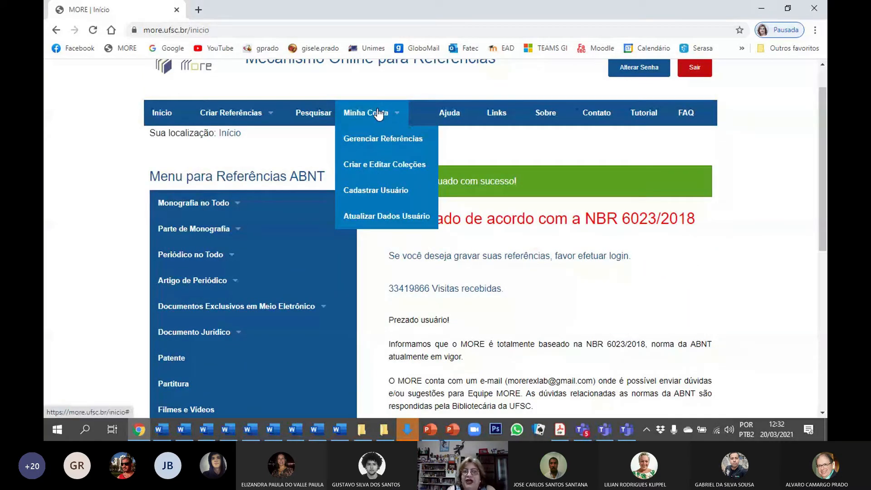
{"action": "left_click", "coordinate": [376, 139]}
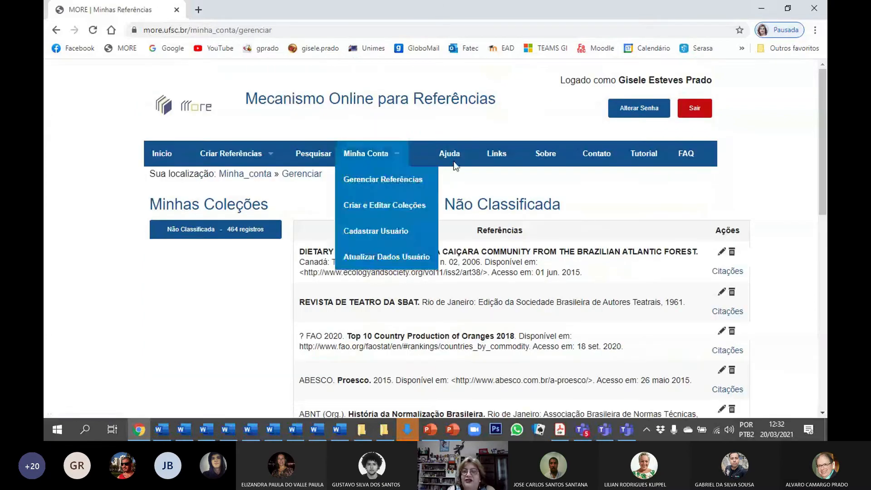
Examine the saved references in the Não Classificada collection on pages 1 and 4 of the list.
{"action": "scroll", "coordinate": [598, 175], "scroll_direction": "down", "scroll_amount": 3}
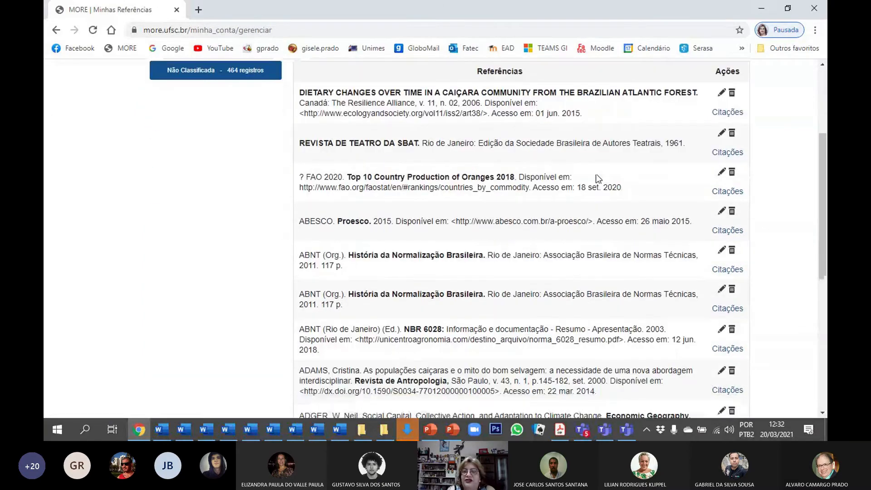
{"action": "scroll", "coordinate": [596, 176], "scroll_direction": "down", "scroll_amount": 4}
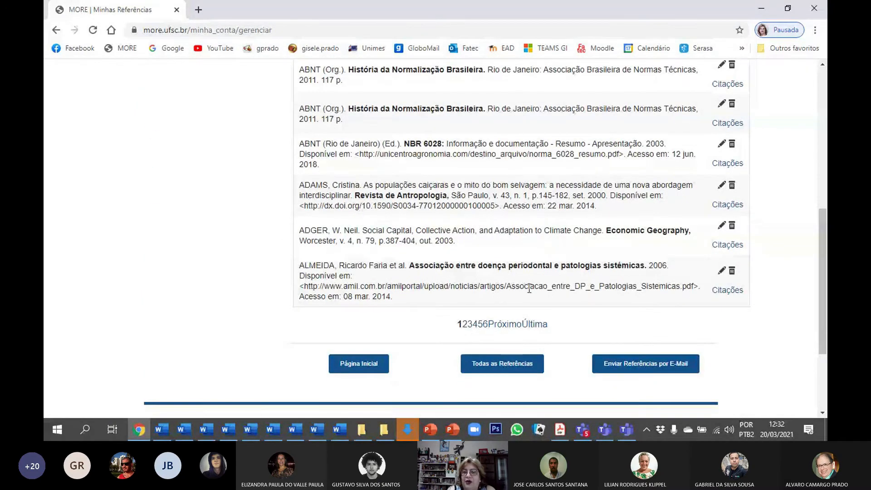
{"action": "scroll", "coordinate": [500, 241], "scroll_direction": "up", "scroll_amount": 7}
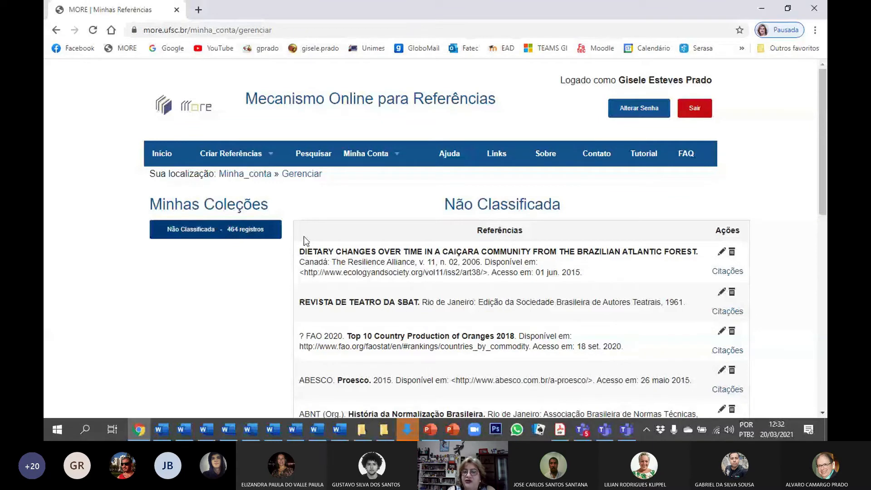
{"action": "scroll", "coordinate": [466, 258], "scroll_direction": "down", "scroll_amount": 6}
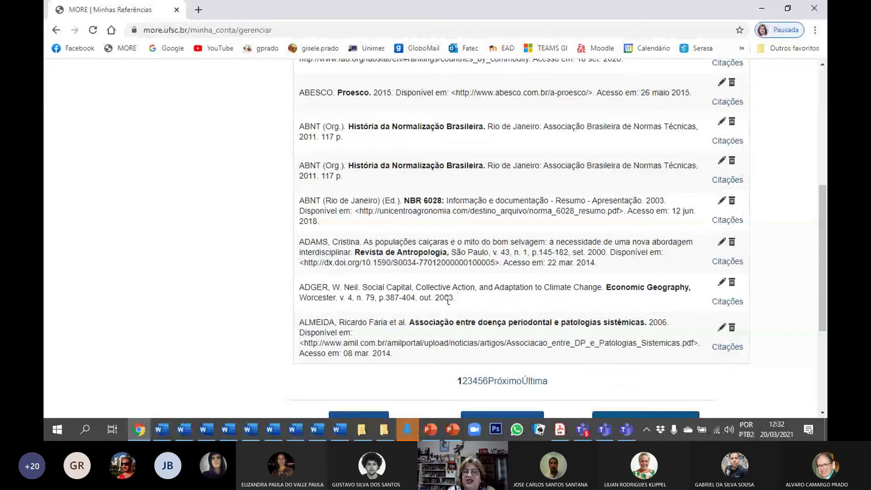
{"action": "scroll", "coordinate": [390, 324], "scroll_direction": "down", "scroll_amount": 3}
{"action": "left_click", "coordinate": [477, 267]}
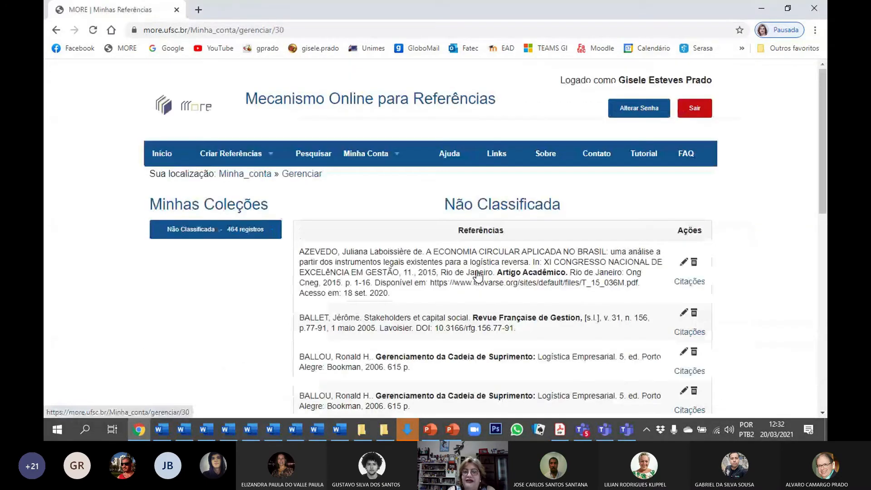
{"action": "scroll", "coordinate": [463, 245], "scroll_direction": "down", "scroll_amount": 4}
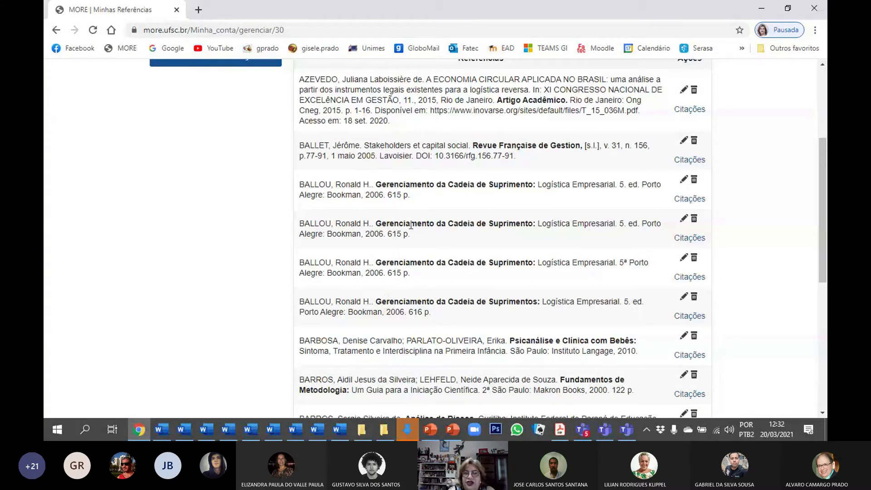
{"action": "scroll", "coordinate": [487, 196], "scroll_direction": "down", "scroll_amount": 4}
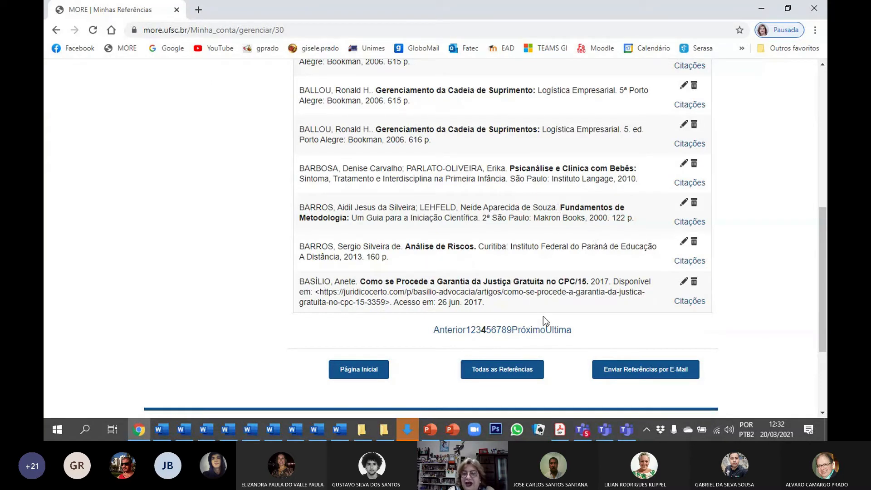
Review the saved references on the last page of the collection and on page 44.
{"action": "left_click", "coordinate": [554, 331]}
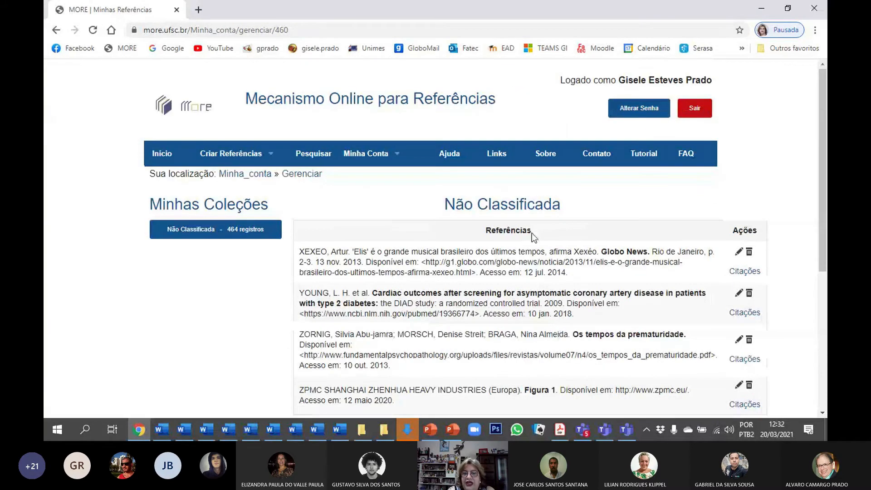
{"action": "scroll", "coordinate": [554, 225], "scroll_direction": "down", "scroll_amount": 10}
{"action": "scroll", "coordinate": [565, 207], "scroll_direction": "up", "scroll_amount": 3}
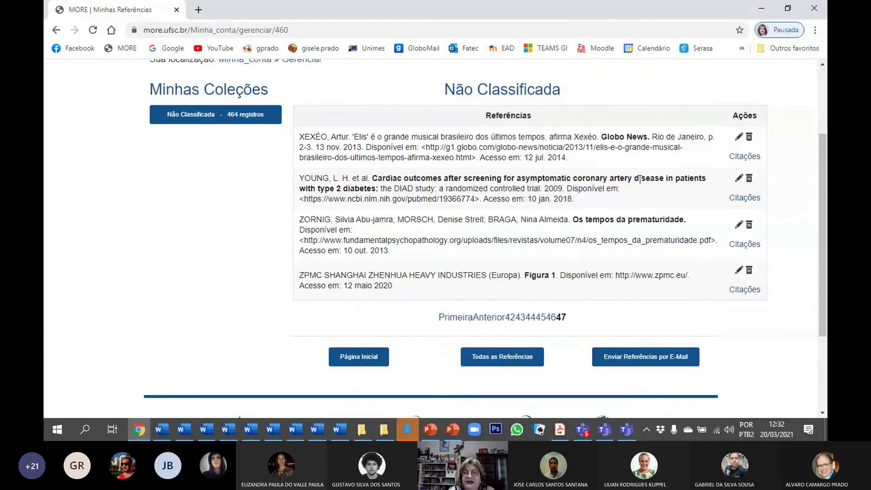
{"action": "left_click", "coordinate": [535, 319]}
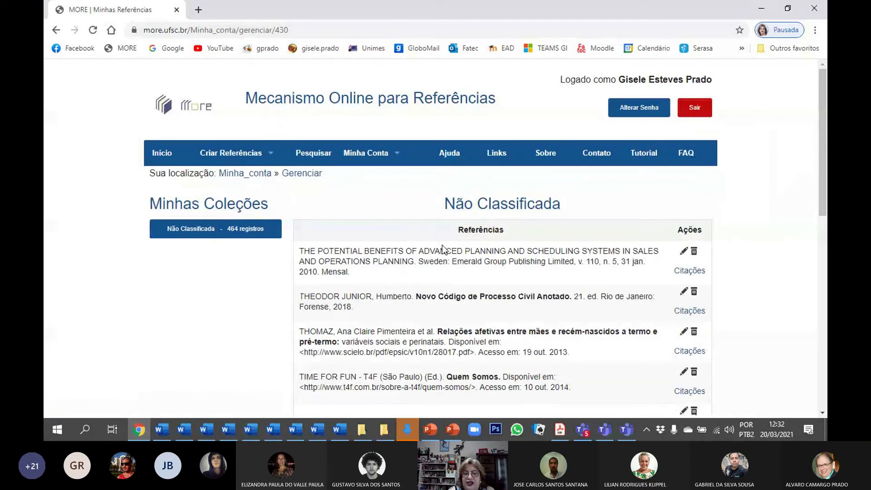
{"action": "scroll", "coordinate": [443, 249], "scroll_direction": "down", "scroll_amount": 7}
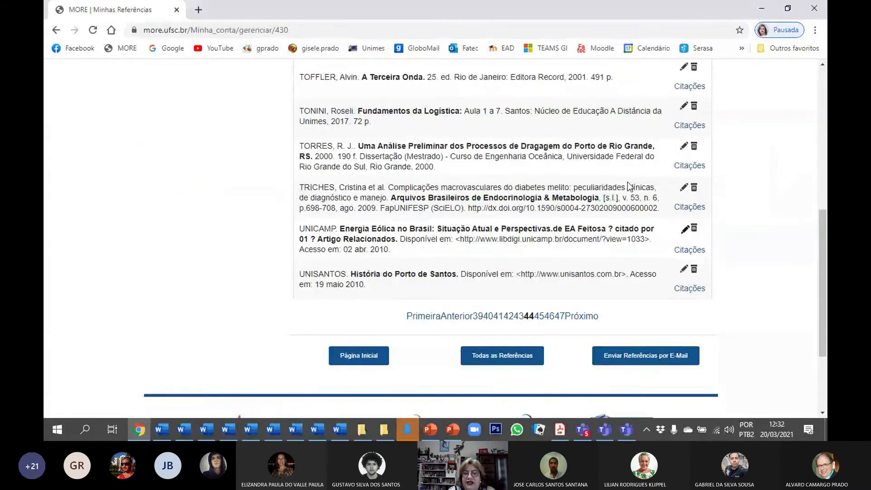
{"action": "scroll", "coordinate": [469, 171], "scroll_direction": "down", "scroll_amount": 3}
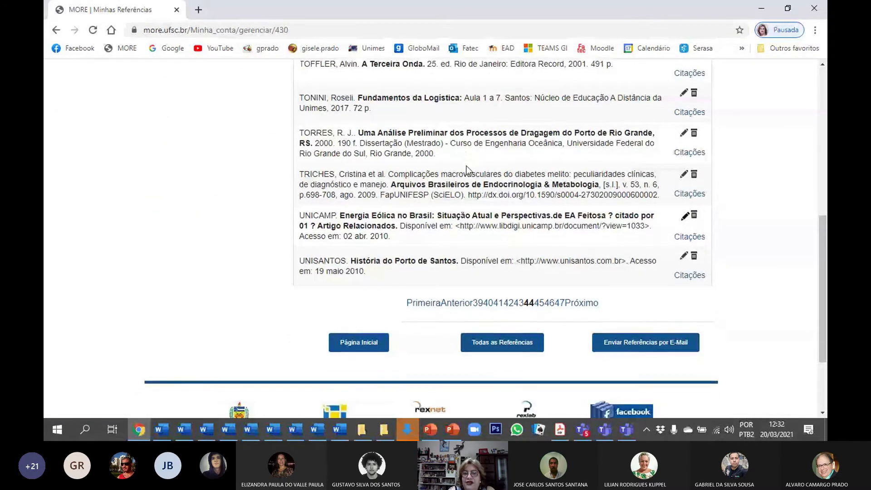
{"action": "scroll", "coordinate": [468, 170], "scroll_direction": "up", "scroll_amount": 10}
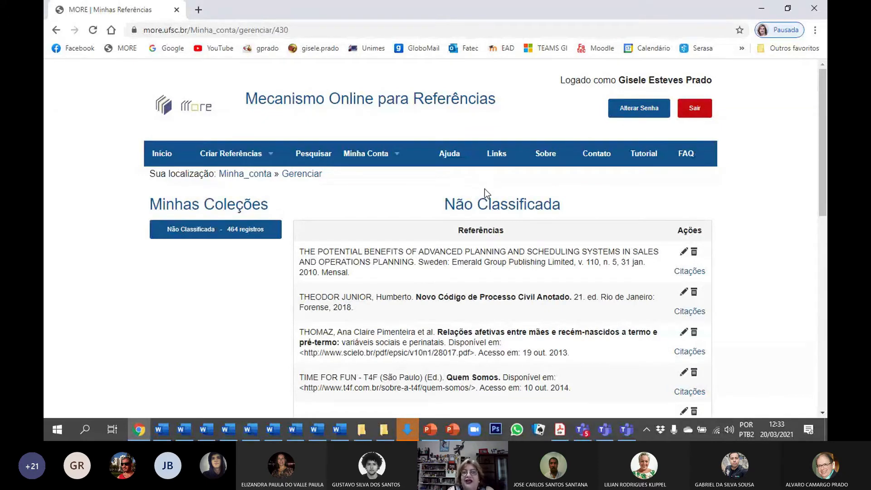
View the account's page for creating and editing collections, and return to the home page.
{"action": "left_click", "coordinate": [374, 156]}
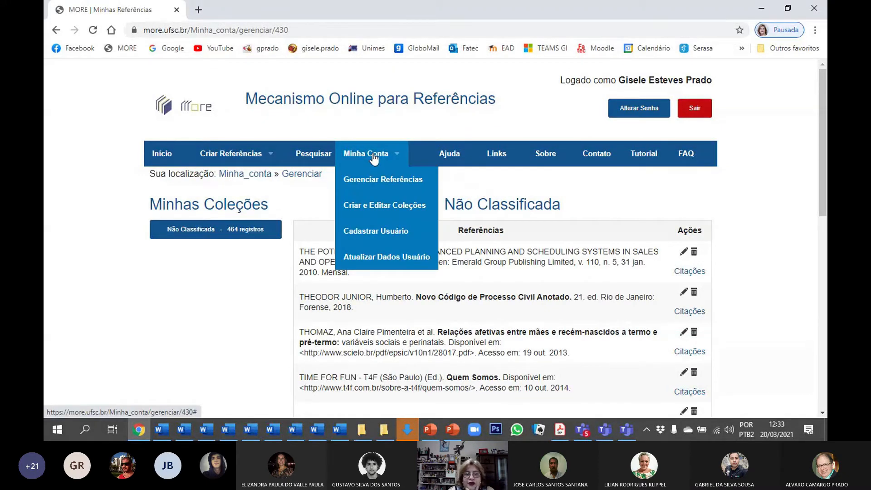
{"action": "left_click", "coordinate": [387, 209]}
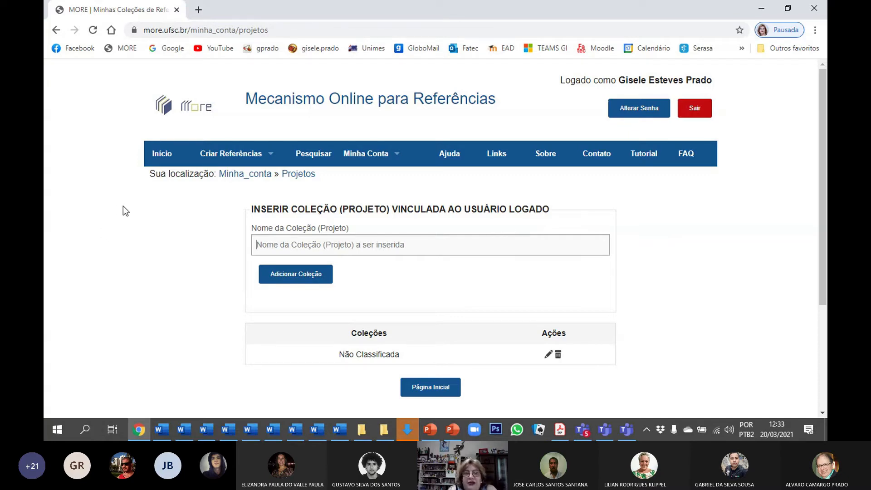
{"action": "left_click", "coordinate": [162, 152]}
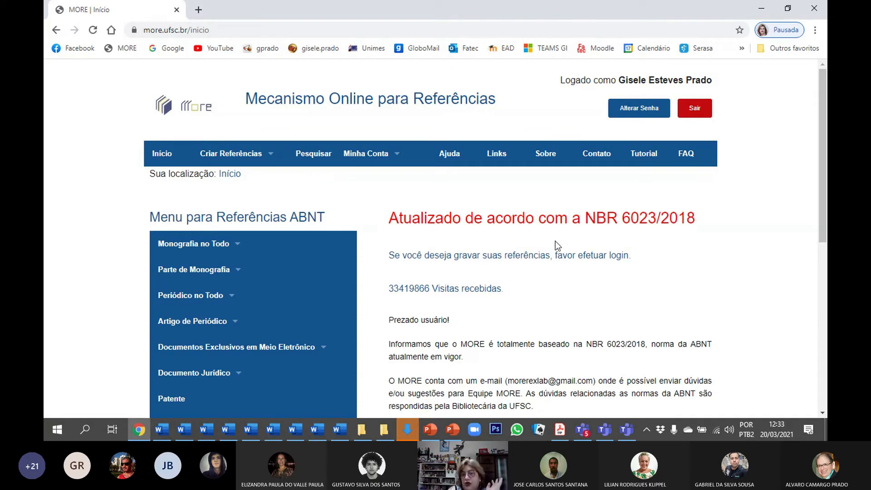
Examine the home page and the document types offered under Criar Referências, including Monografia no Todo and Periódico no Todo.
{"action": "scroll", "coordinate": [558, 247], "scroll_direction": "down", "scroll_amount": 2}
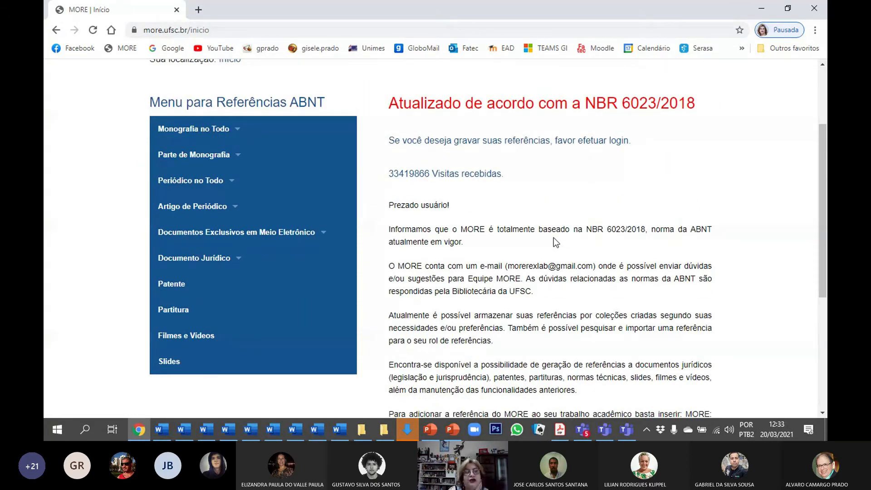
{"action": "scroll", "coordinate": [554, 242], "scroll_direction": "up", "scroll_amount": 1}
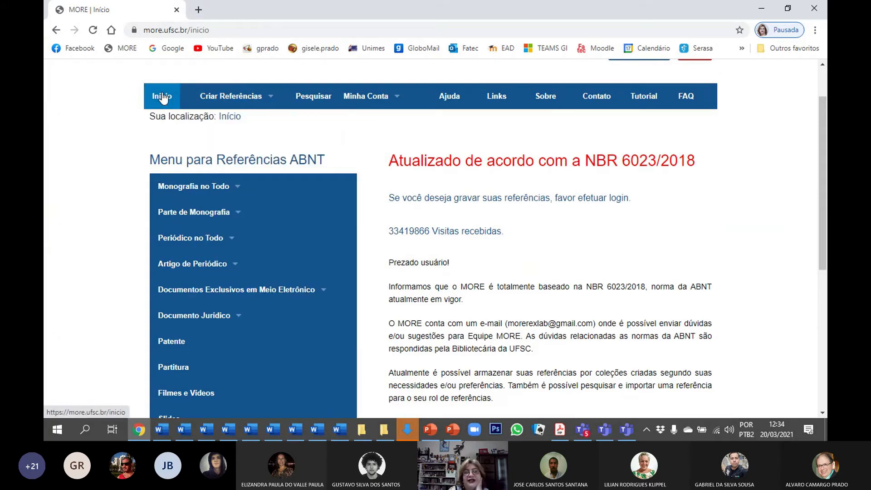
{"action": "mouse_move", "coordinate": [220, 102]}
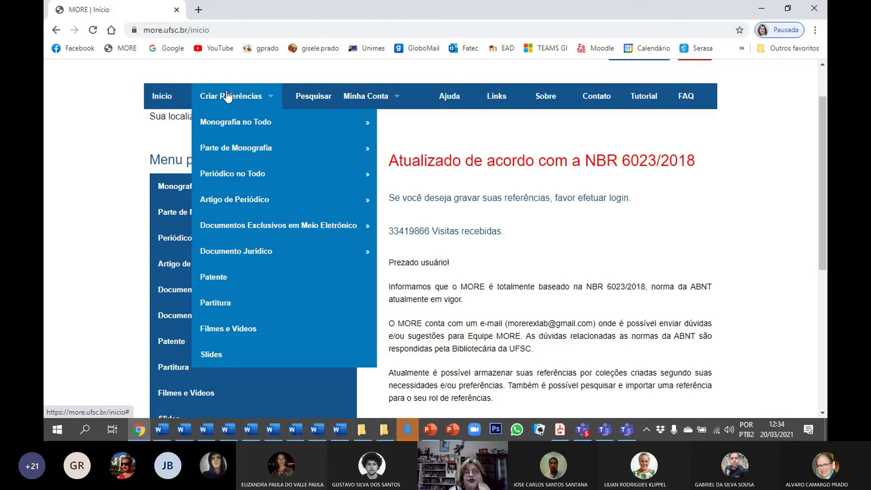
{"action": "mouse_move", "coordinate": [360, 104]}
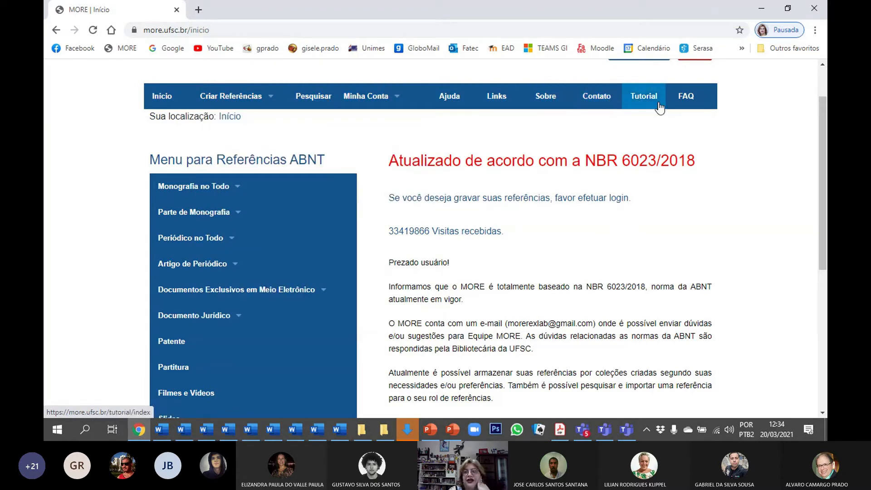
{"action": "mouse_move", "coordinate": [258, 105]}
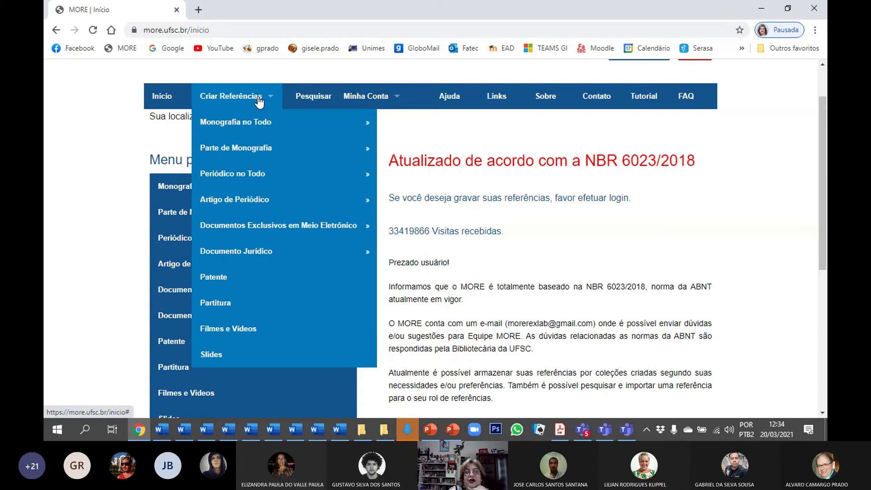
{"action": "mouse_move", "coordinate": [258, 121]}
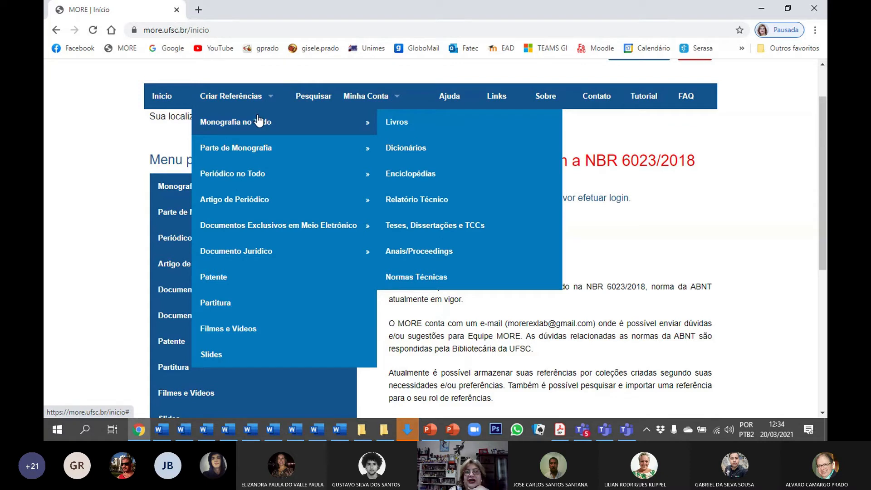
{"action": "mouse_move", "coordinate": [263, 174]}
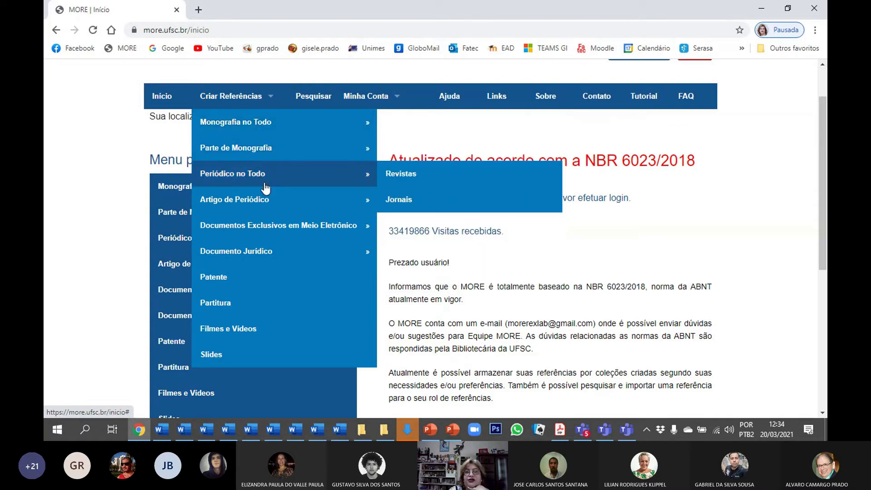
{"action": "mouse_move", "coordinate": [254, 247]}
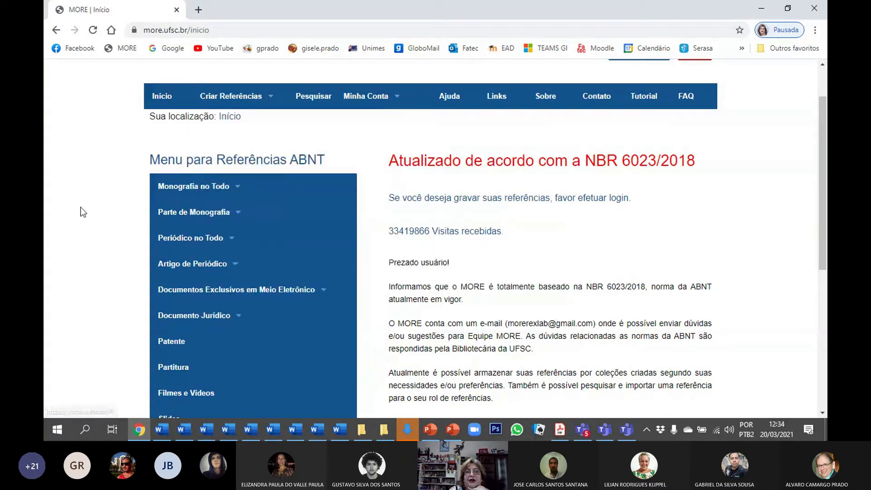
Open the Capítulo de Livros reference form under Parte de Monografia and review its chapter and whole-work sections.
{"action": "mouse_move", "coordinate": [182, 189]}
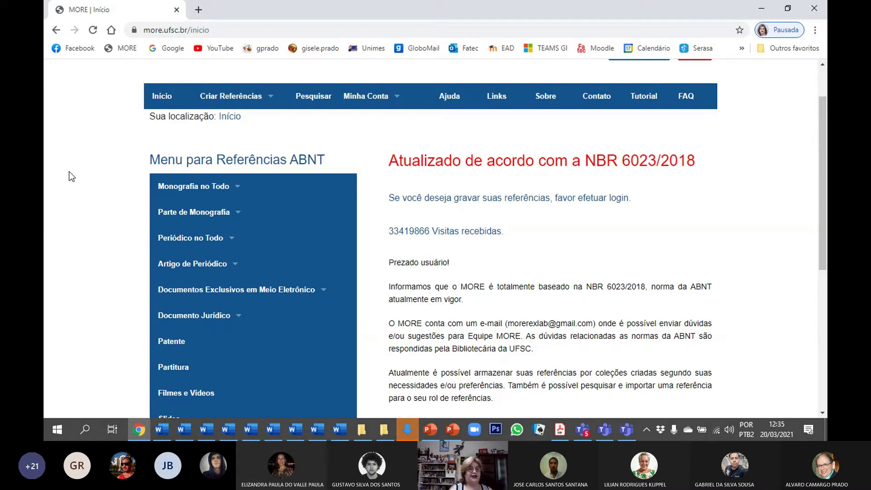
{"action": "mouse_move", "coordinate": [185, 187]}
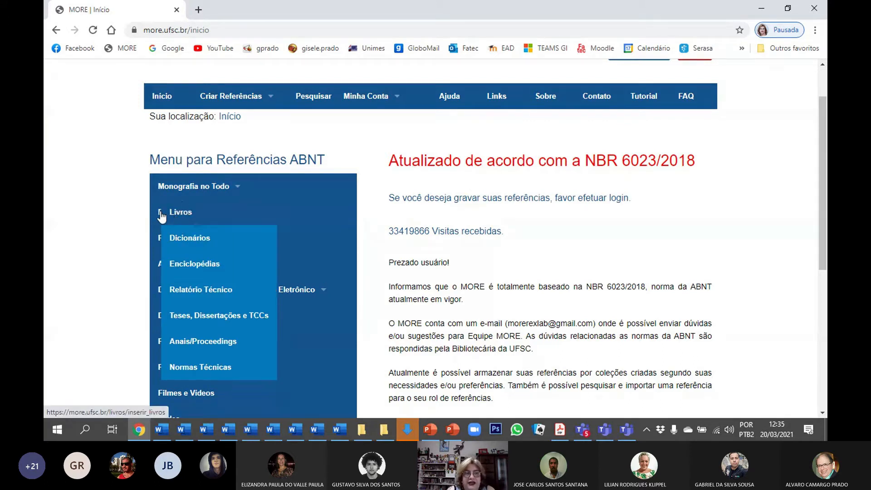
{"action": "mouse_move", "coordinate": [181, 223]}
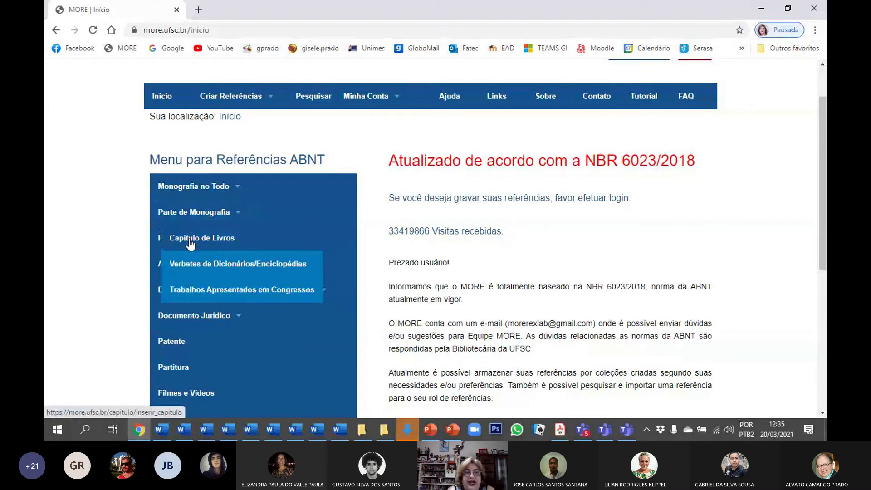
{"action": "left_click", "coordinate": [190, 240]}
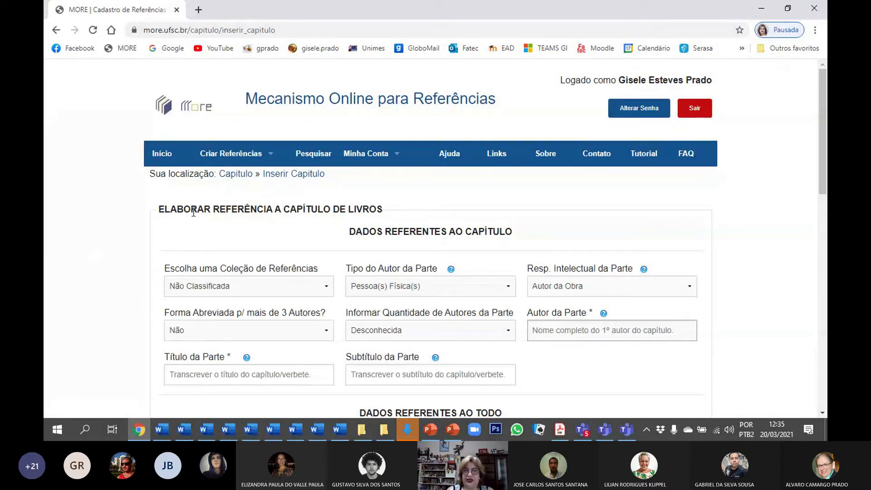
{"action": "scroll", "coordinate": [92, 241], "scroll_direction": "down", "scroll_amount": 2}
{"action": "scroll", "coordinate": [94, 241], "scroll_direction": "down", "scroll_amount": 6}
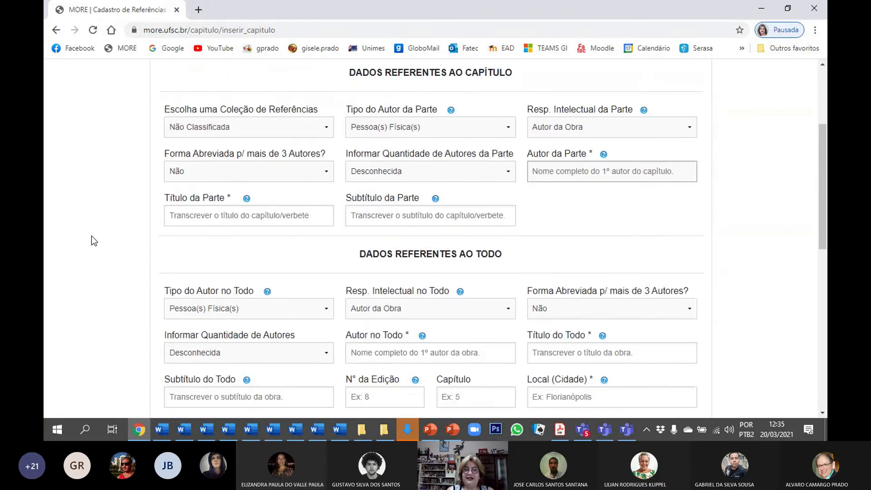
{"action": "scroll", "coordinate": [93, 241], "scroll_direction": "up", "scroll_amount": 6}
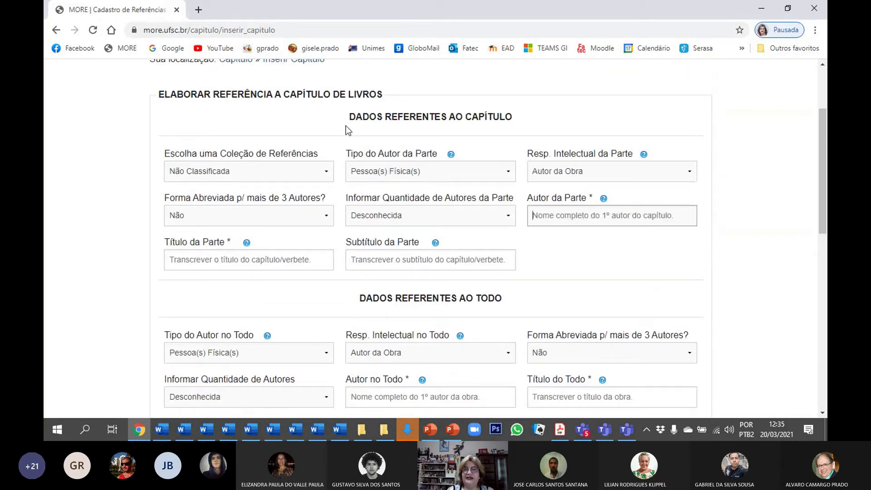
{"action": "scroll", "coordinate": [463, 200], "scroll_direction": "down", "scroll_amount": 2}
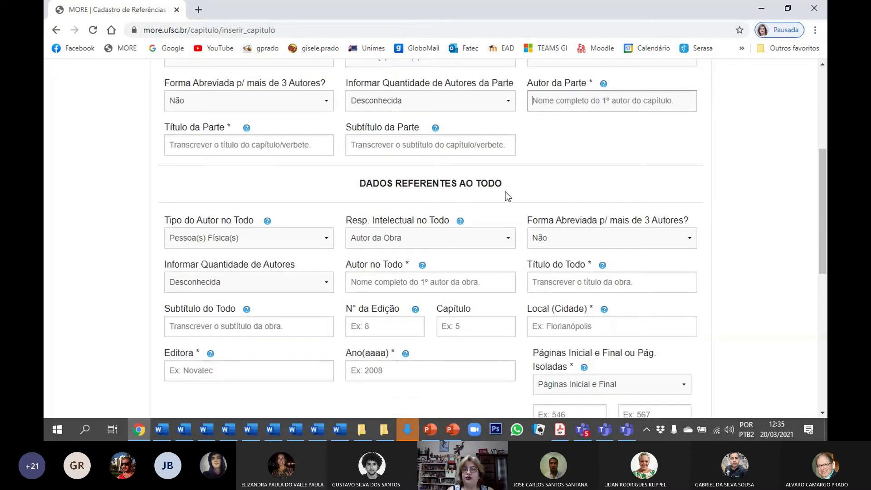
{"action": "scroll", "coordinate": [507, 196], "scroll_direction": "up", "scroll_amount": 2}
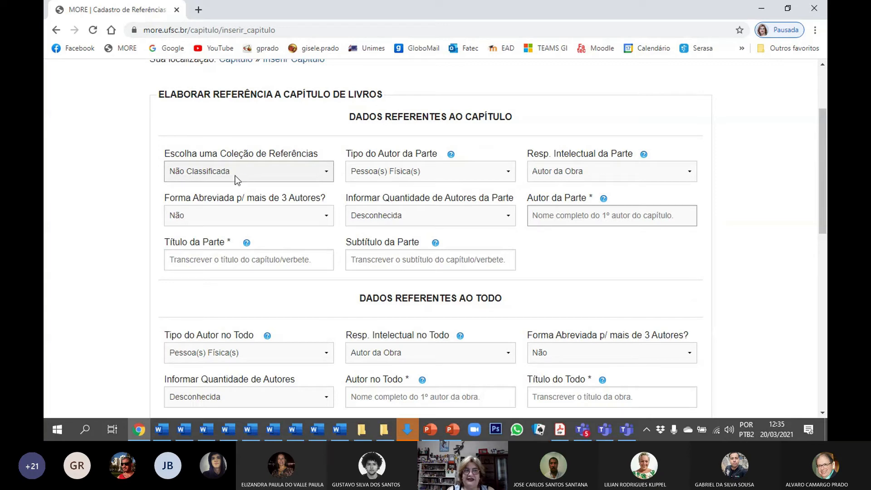
Assign the reference to the Não Classificada collection and set the chapter's number of authors to 2.
{"action": "left_click", "coordinate": [327, 173]}
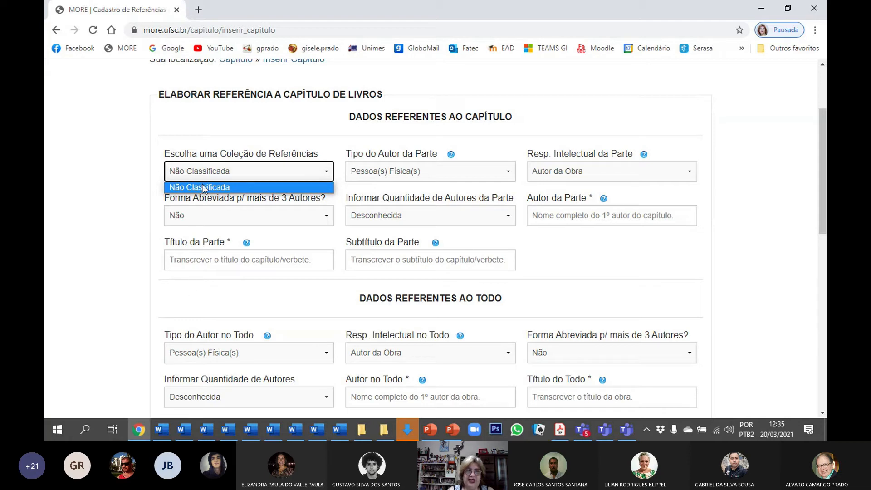
{"action": "left_click", "coordinate": [265, 186]}
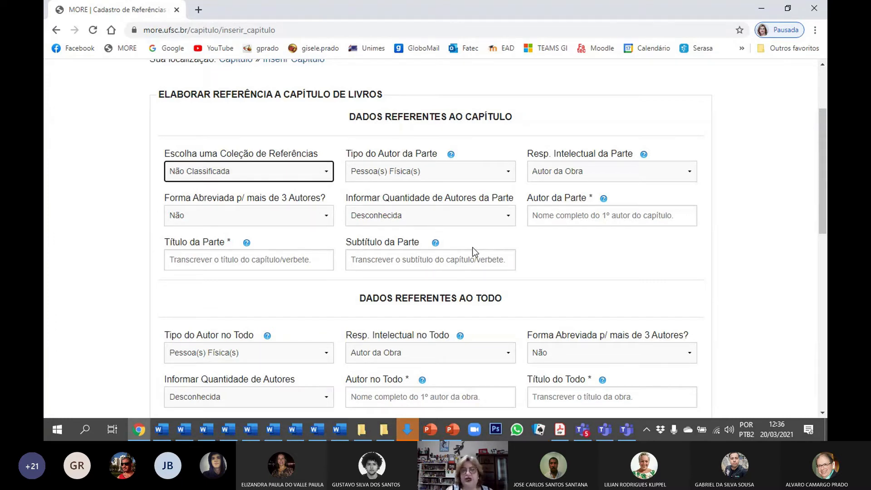
{"action": "left_click", "coordinate": [510, 217]}
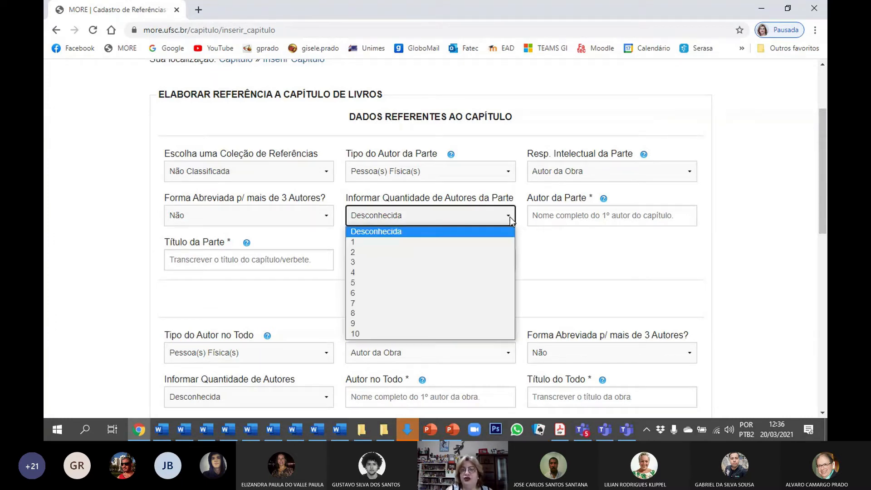
{"action": "left_click", "coordinate": [365, 253]}
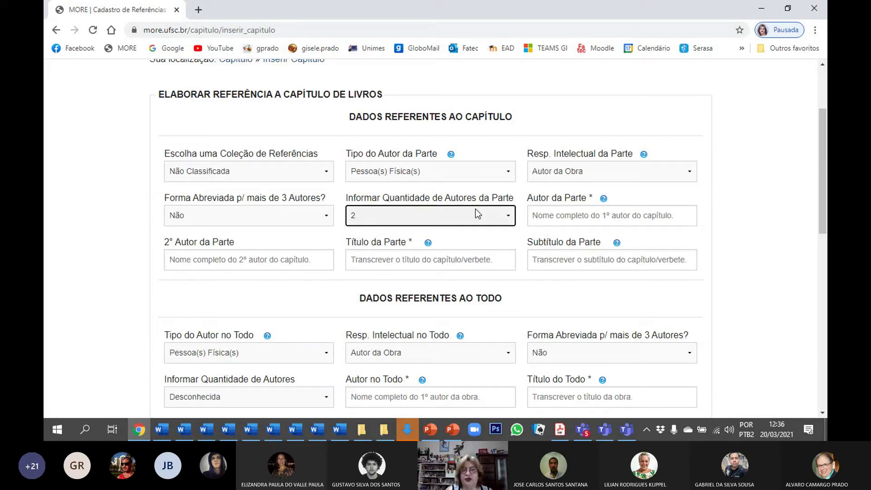
Enter the full name of the chapter's first author in the Autor da Parte field.
{"action": "left_click", "coordinate": [554, 210]}
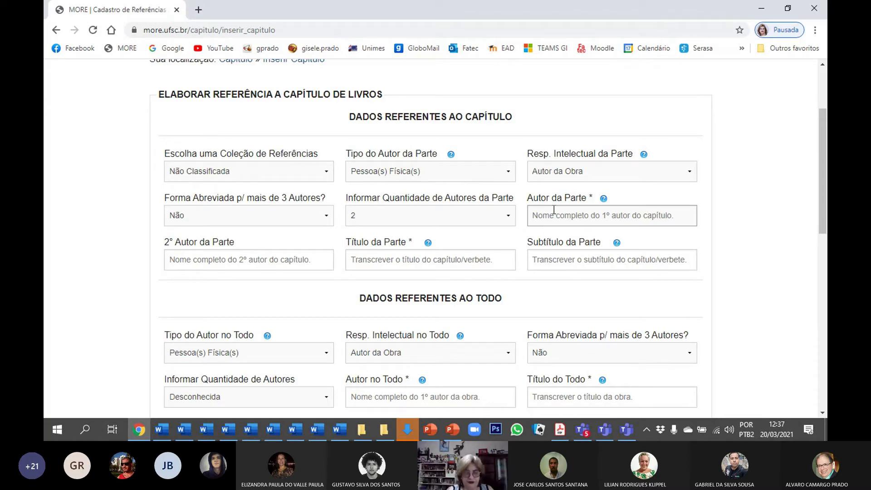
{"action": "type", "text": "Deni"}
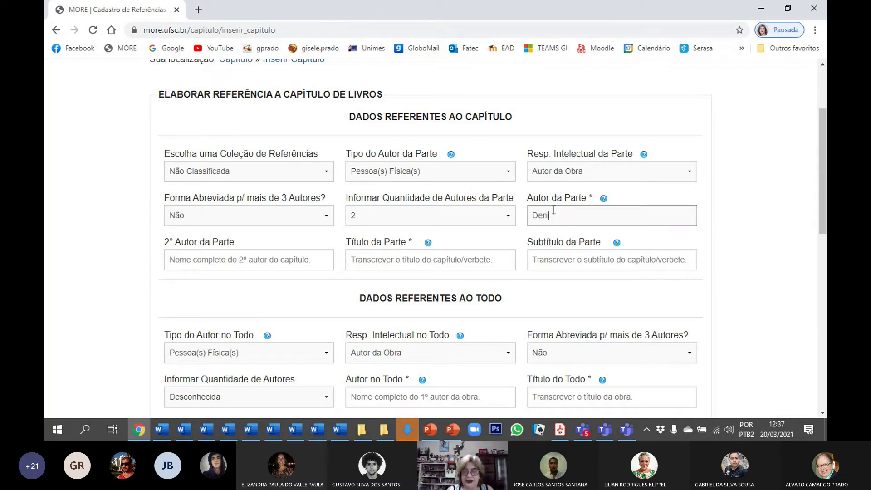
{"action": "type", "text": "lson "}
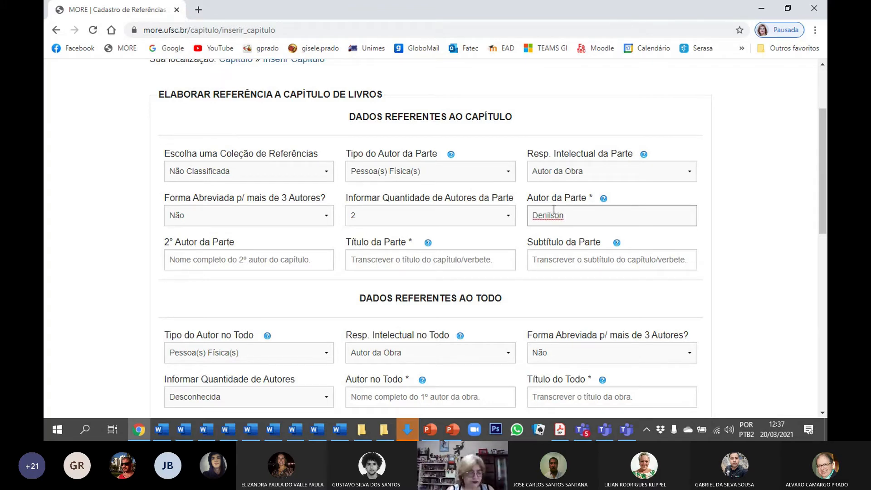
{"action": "type", "text": "Luiz de Ca"}
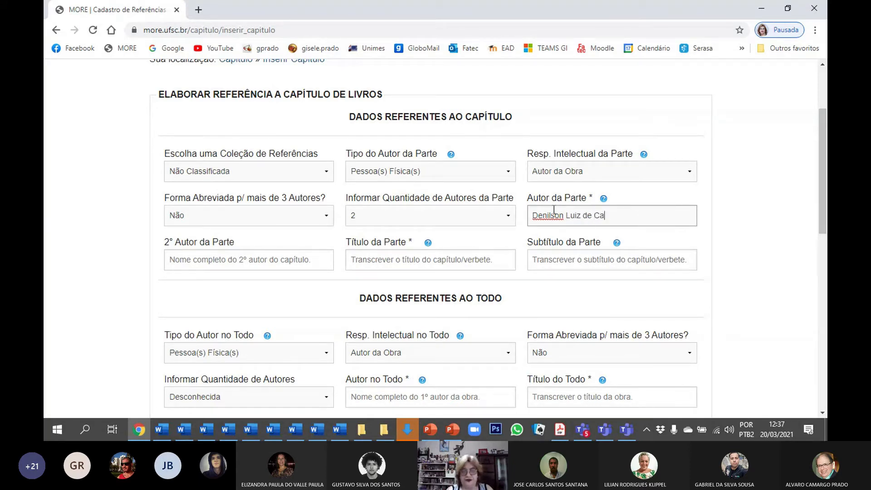
{"action": "type", "text": "rvalho"}
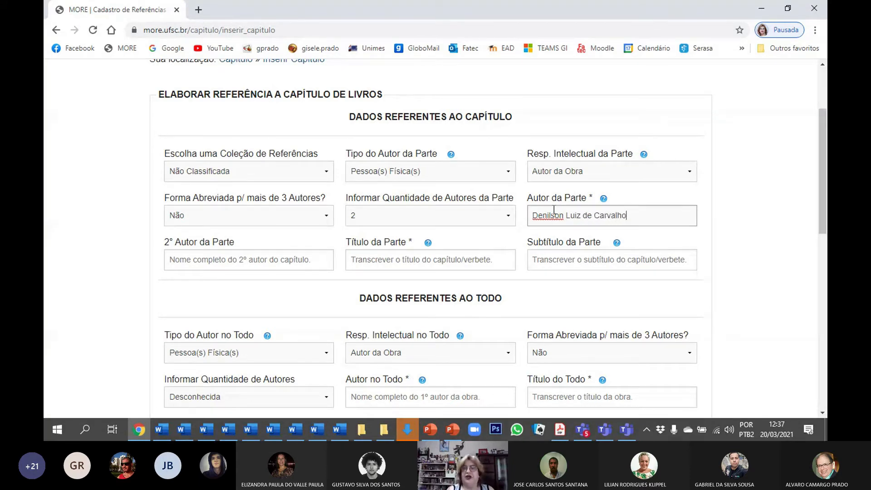
Enter the full name of the chapter's second author in the 2° Autor da Parte field.
{"action": "left_click", "coordinate": [249, 260]}
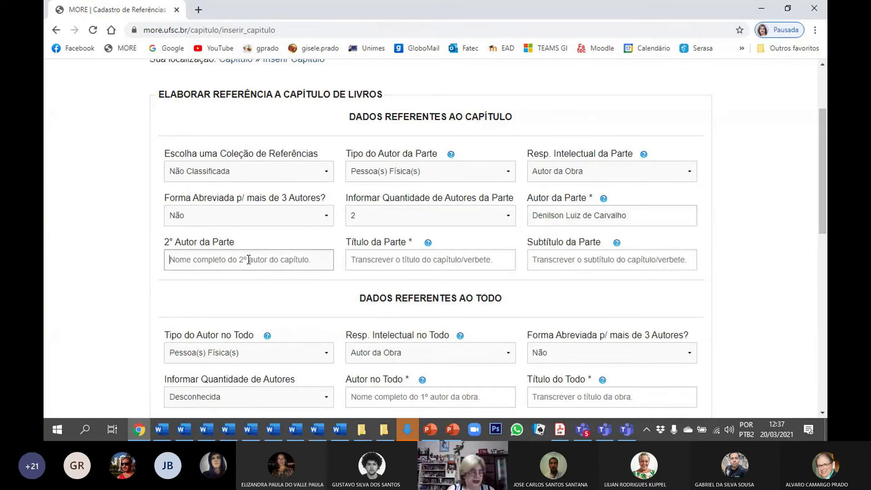
{"action": "type", "text": "Norberto"}
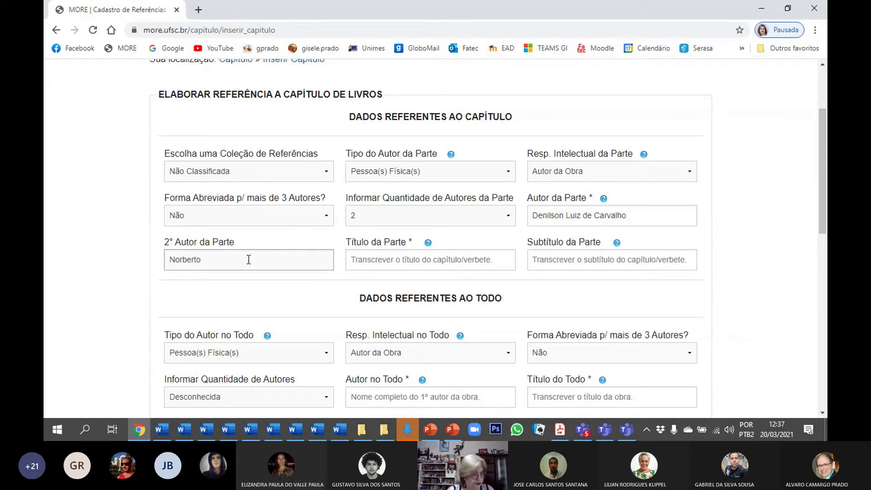
{"action": "type", "text": " Luiz de Fra"}
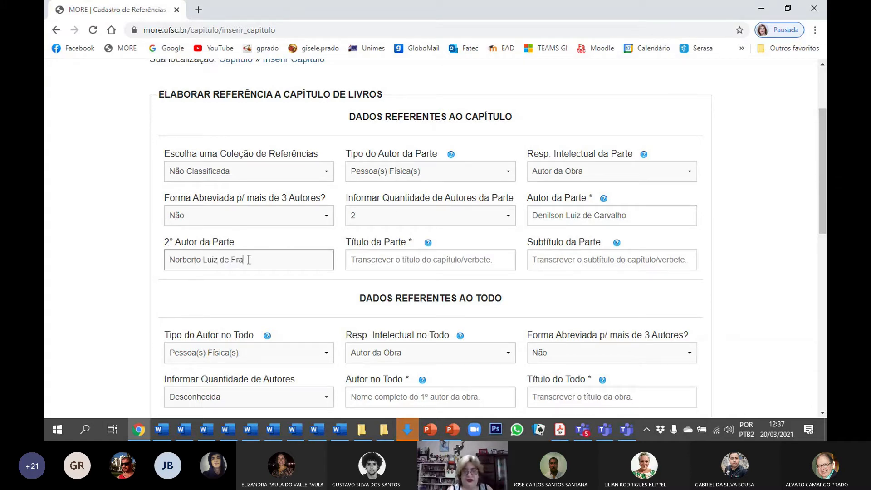
{"action": "type", "text": "nça Paul"}
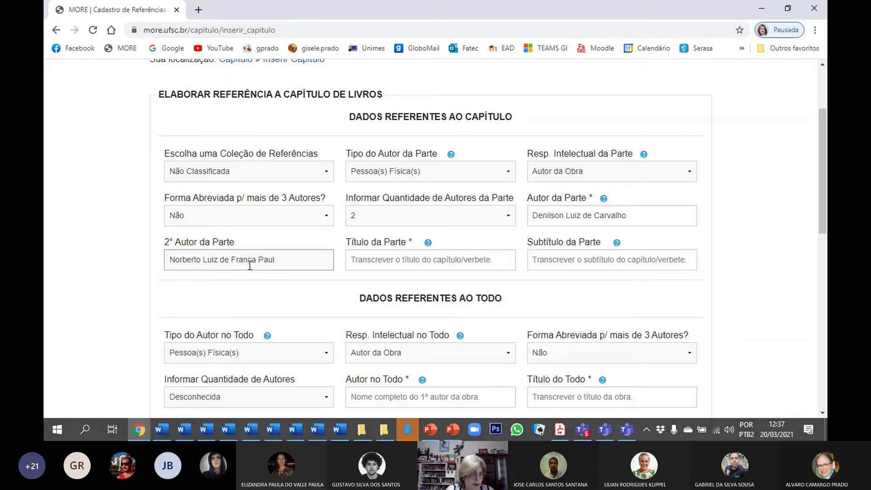
Enter the chapter title "Proposta para avaliação eletrônica Direcionada (AED) baseada na Metodologia ativa de resolução de problemas e modelo ENADE".
{"action": "left_click", "coordinate": [384, 260]}
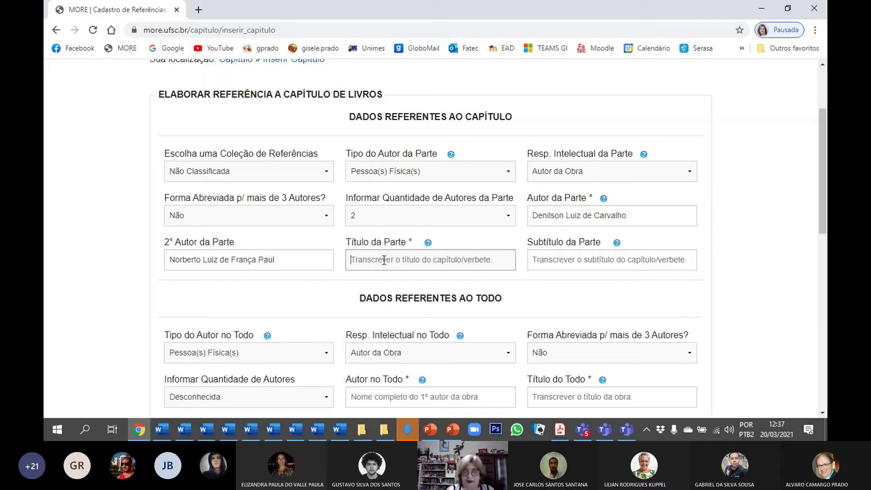
{"action": "type", "text": "Proposta p"}
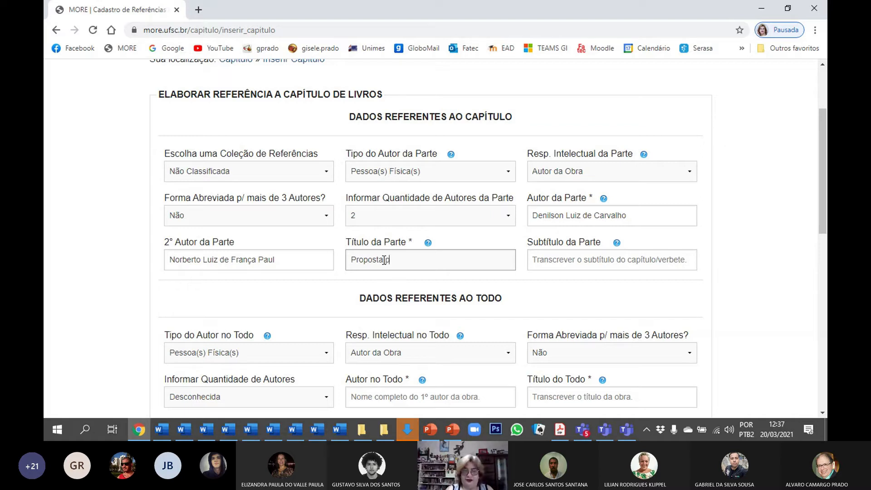
{"action": "type", "text": "ara av"}
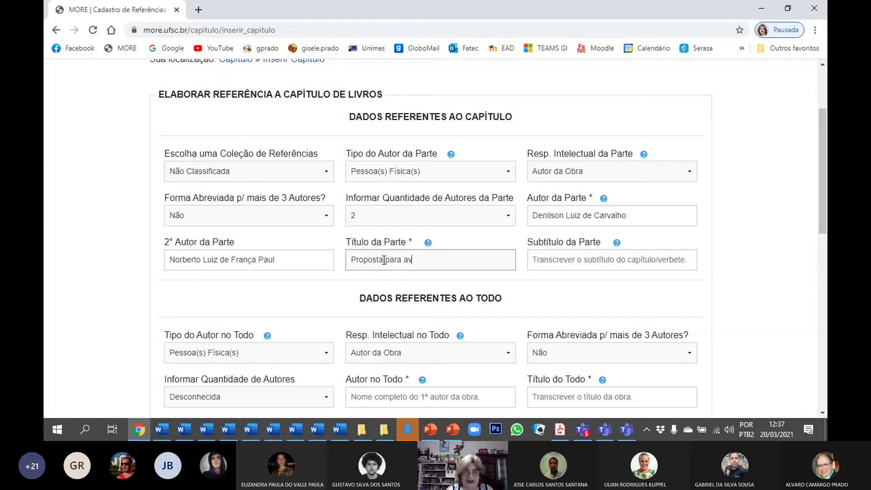
{"action": "type", "text": "aliação "}
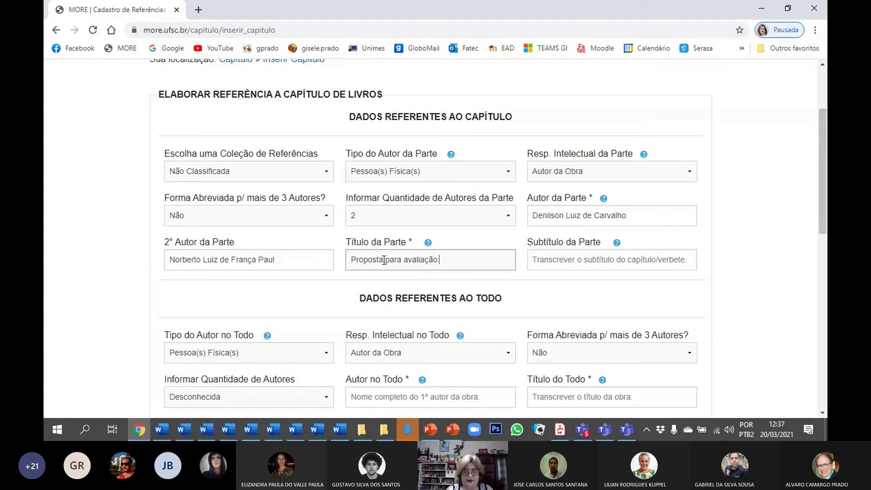
{"action": "type", "text": "eletrônica "}
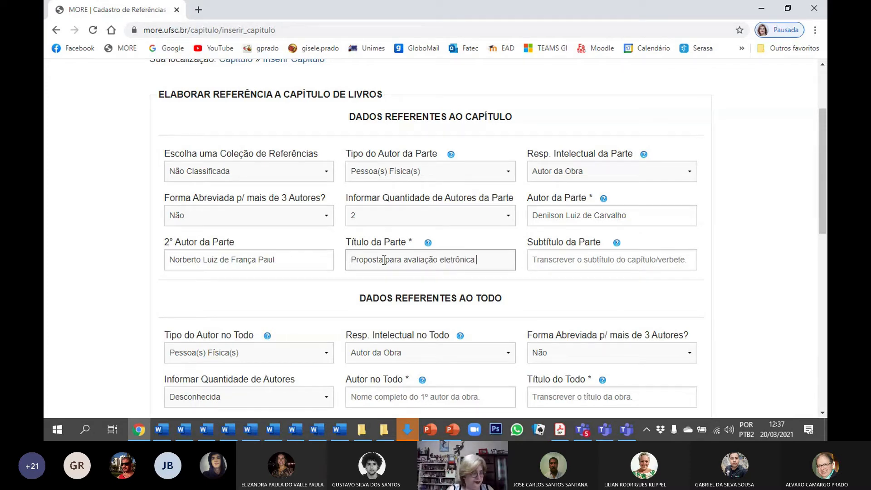
{"action": "type", "text": "Dir"}
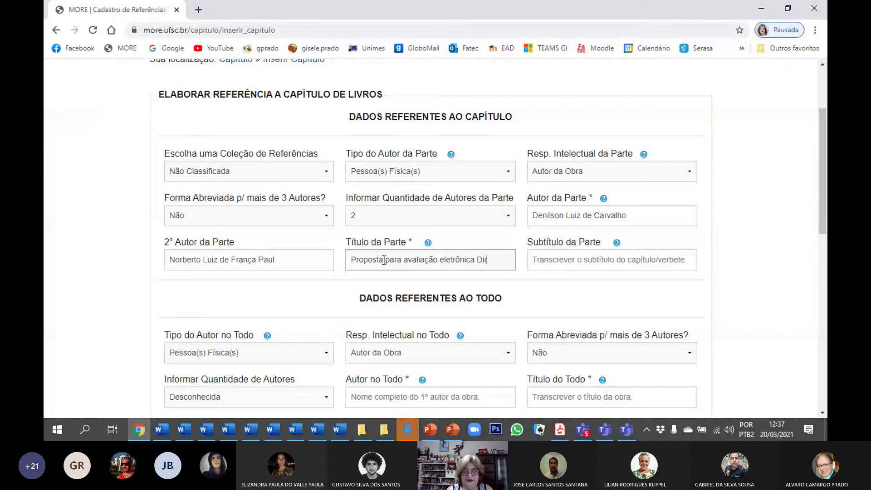
{"action": "type", "text": "ecionada"}
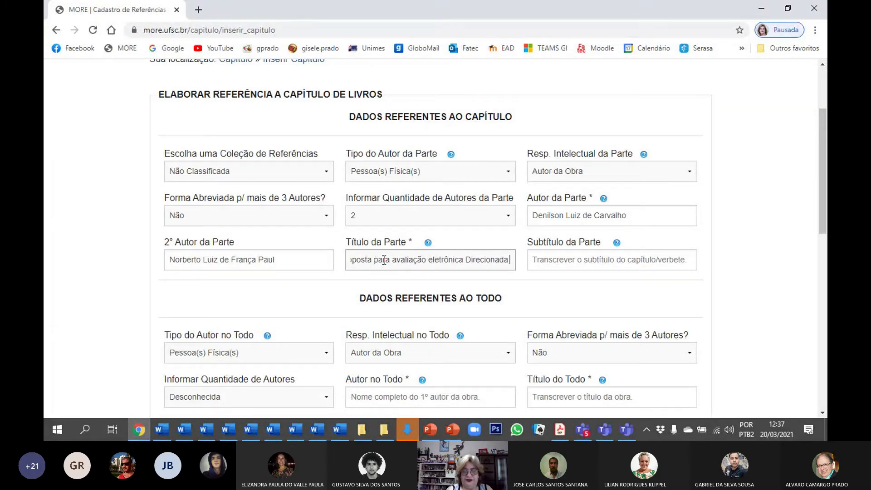
{"action": "type", "text": " (AE"}
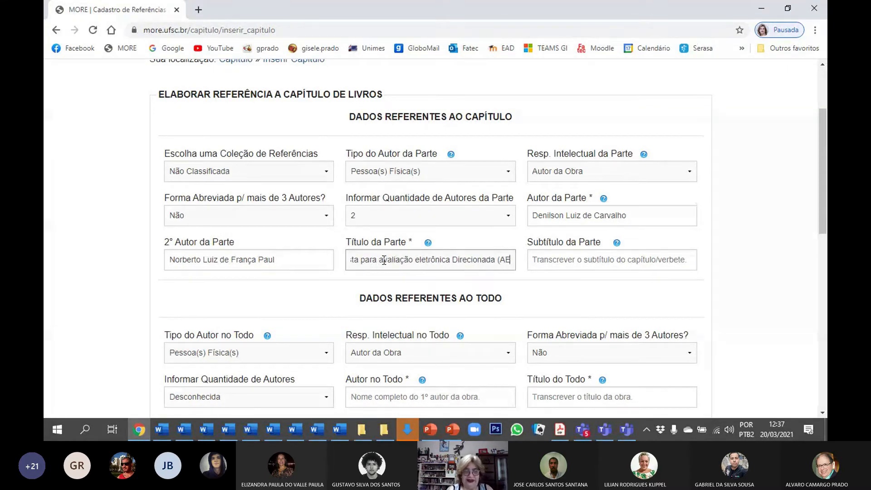
{"action": "type", "text": "D)"}
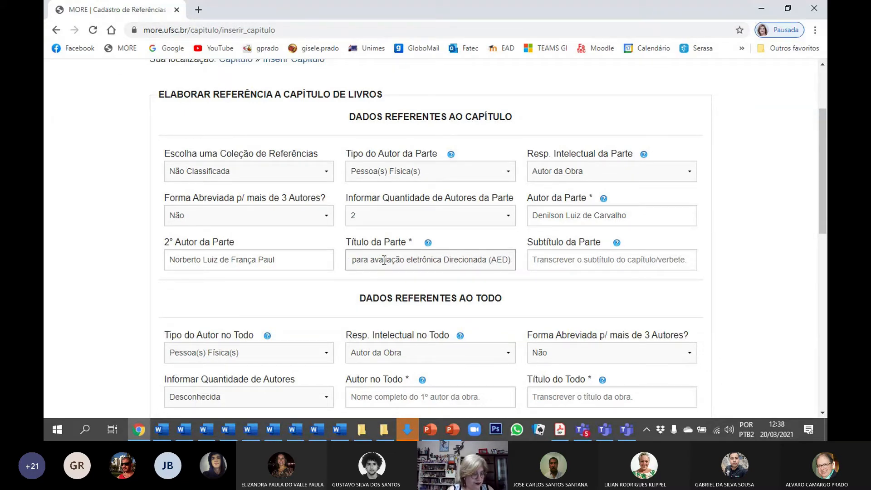
{"action": "type", "text": "baseada na Metodologia ativa"}
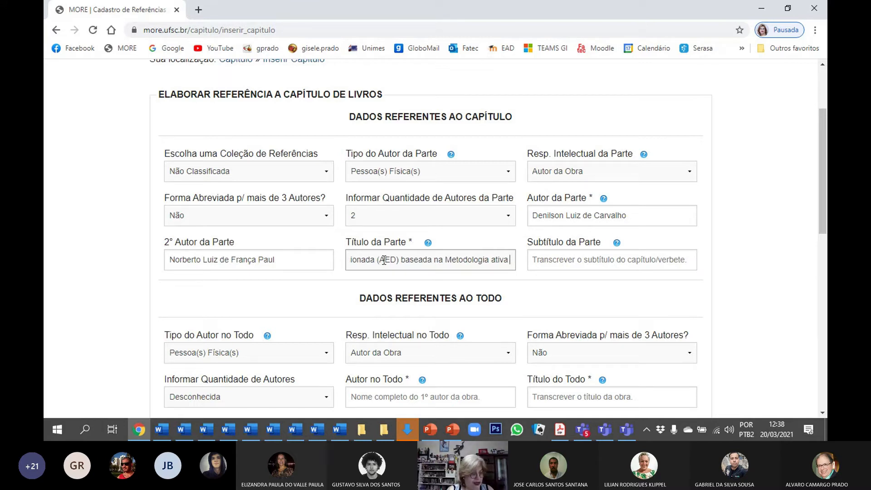
{"action": "type", "text": "de resolução de problemas"}
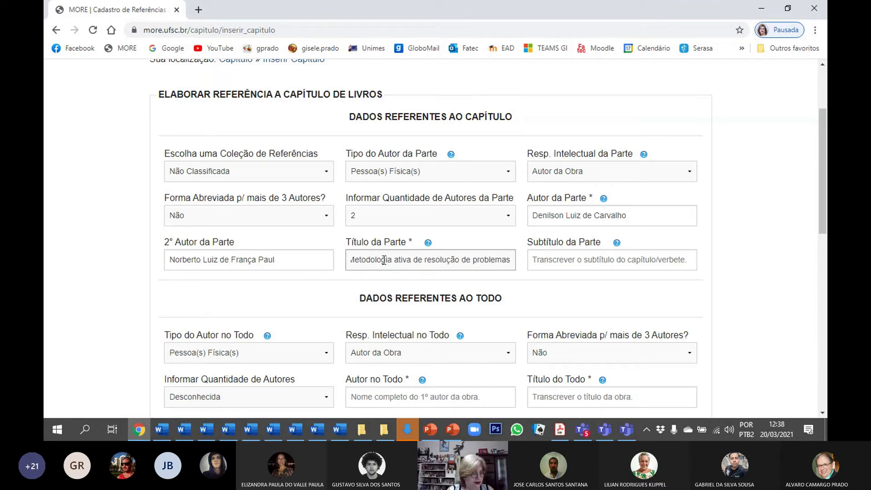
{"action": "type", "text": "e m"}
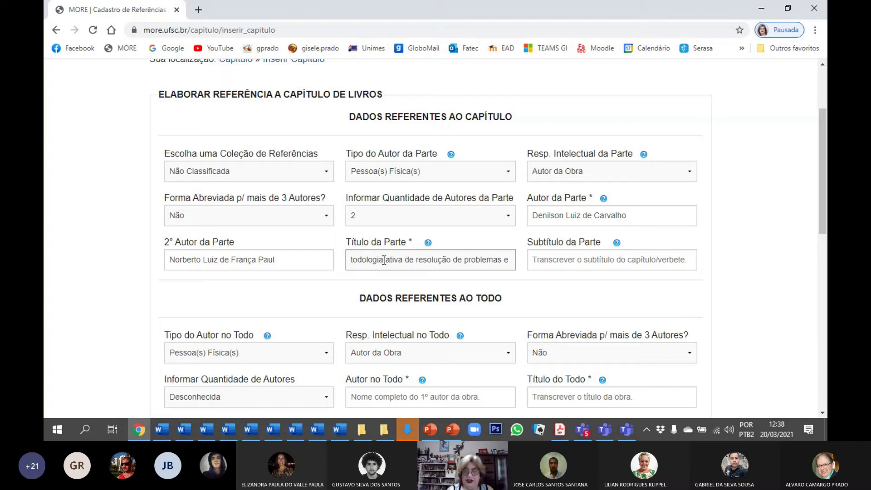
{"action": "type", "text": "odelo E"}
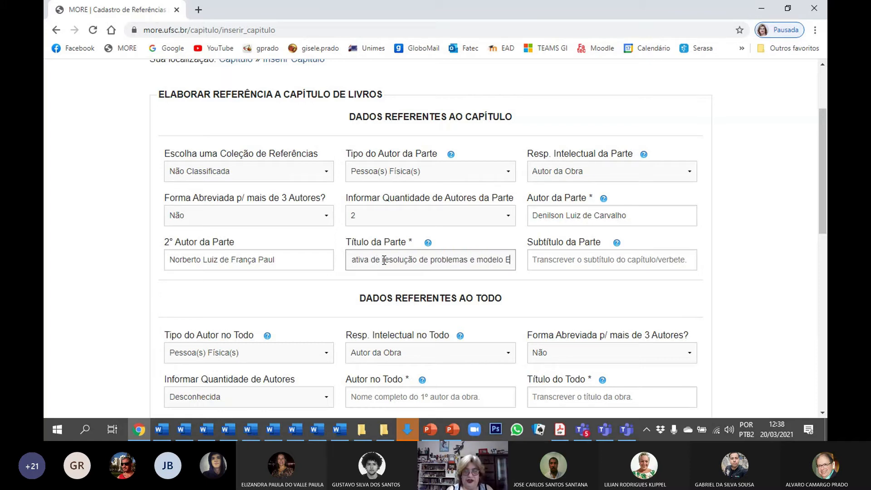
{"action": "type", "text": "NADE"}
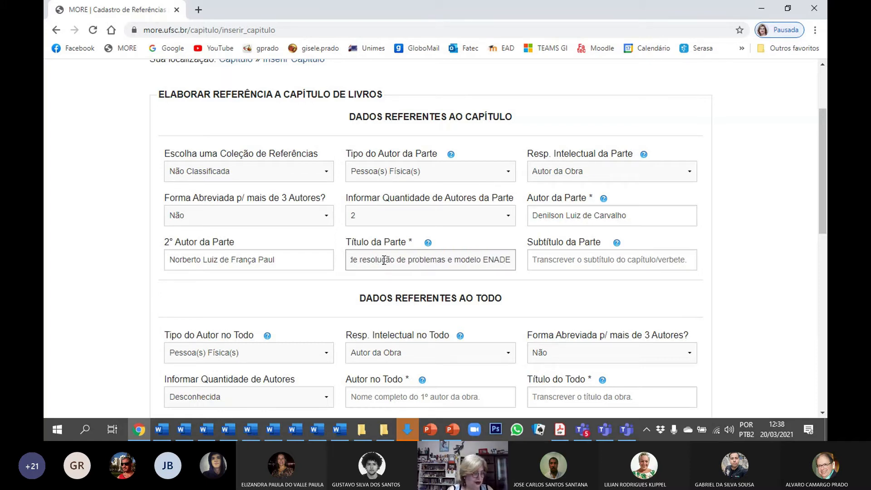
Complete the chapter title by appending "para educação a distância" after "modelo ENADE".
{"action": "type", "text": " para"}
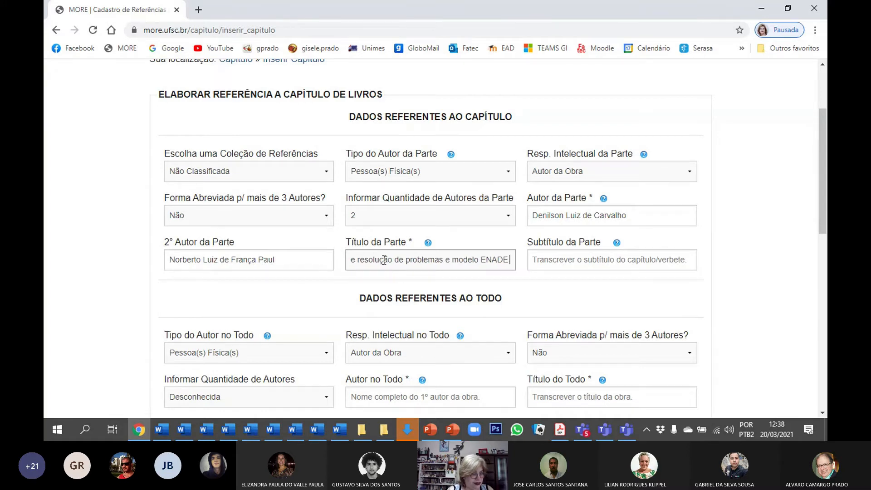
{"action": "type", "text": " e"}
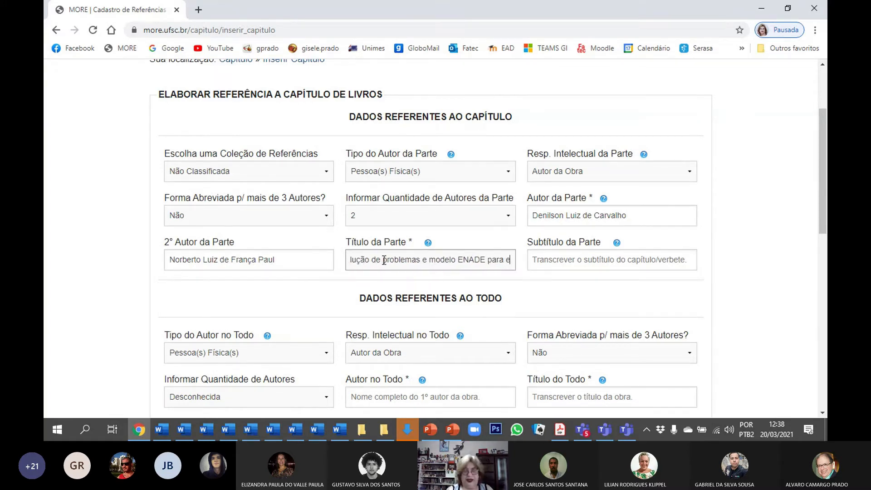
{"action": "type", "text": "ducação a"}
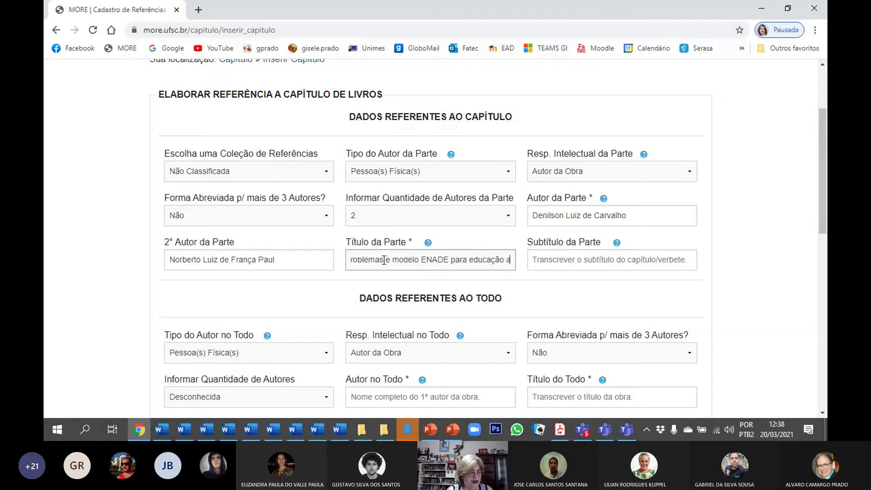
{"action": "type", "text": " distância"}
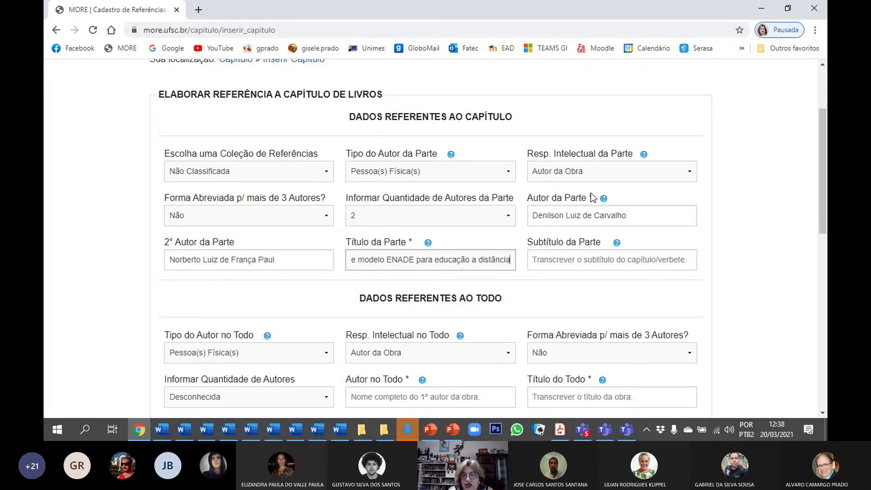
Set the whole book's intellectual responsibility to Organizador and its number of authors to 2.
{"action": "scroll", "coordinate": [585, 195], "scroll_direction": "down", "scroll_amount": 4}
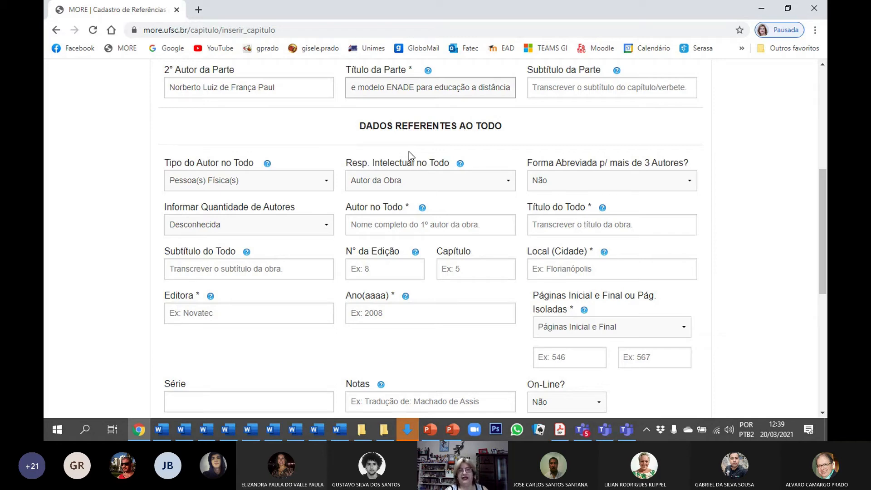
{"action": "left_click", "coordinate": [474, 184]}
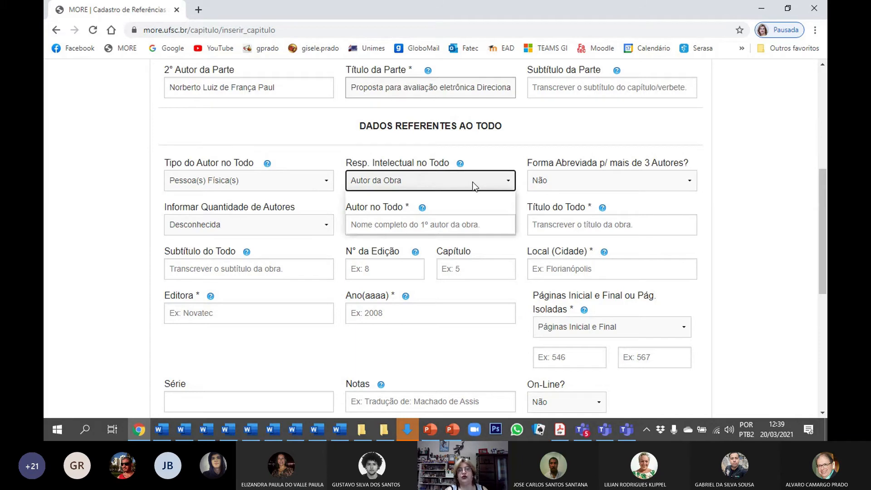
{"action": "left_click", "coordinate": [414, 207]}
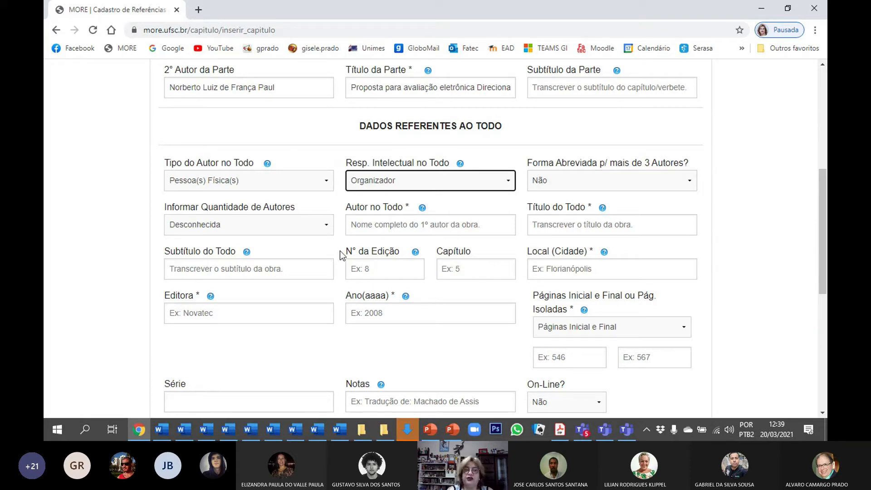
{"action": "left_click", "coordinate": [327, 226]}
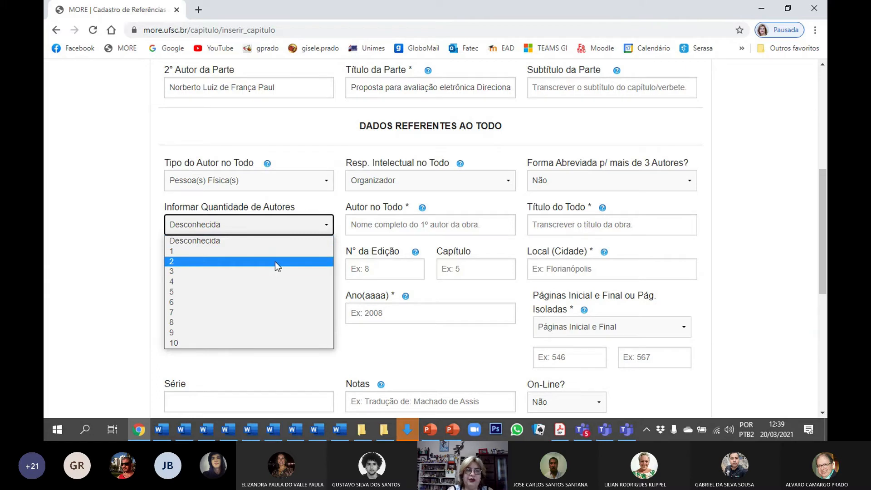
{"action": "left_click", "coordinate": [275, 261]}
Enter the full names of the book's two organizers in the Autor no Todo and 2° Autor no Todo fields.
{"action": "left_click", "coordinate": [407, 230]}
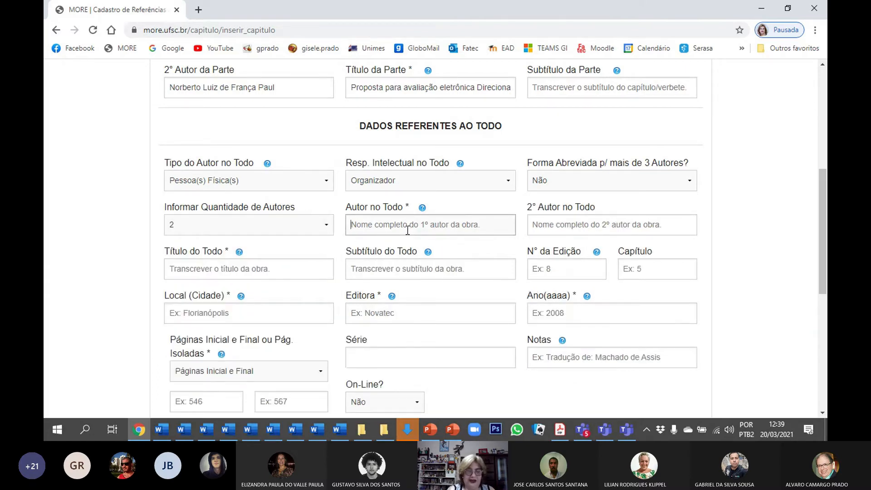
{"action": "type", "text": "Elisab"}
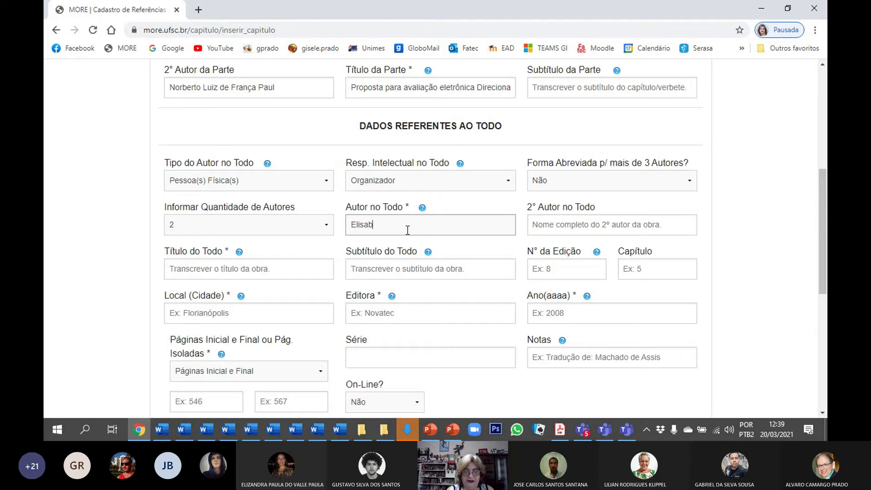
{"action": "type", "text": "eth"}
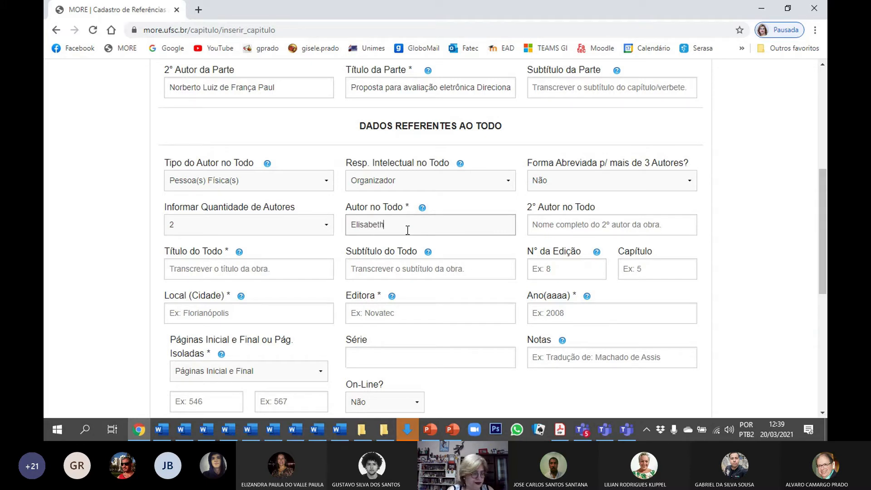
{"action": "type", "text": " dos San"}
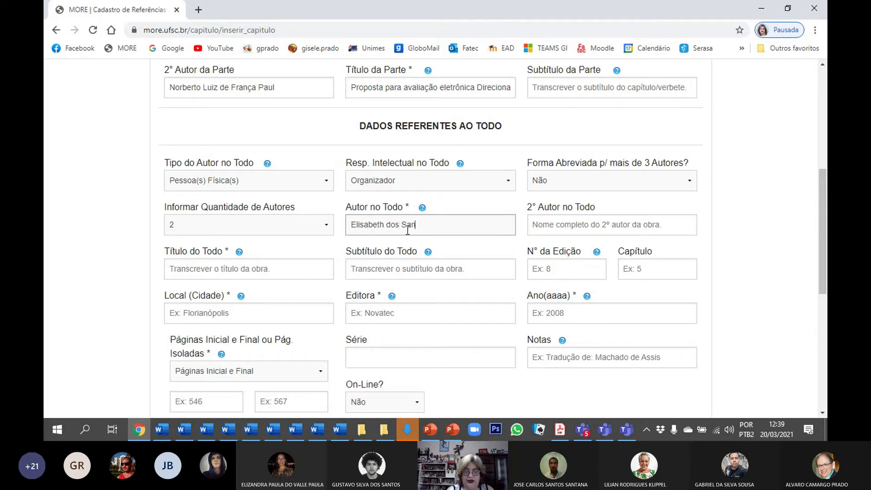
{"action": "type", "text": "tos Tava"}
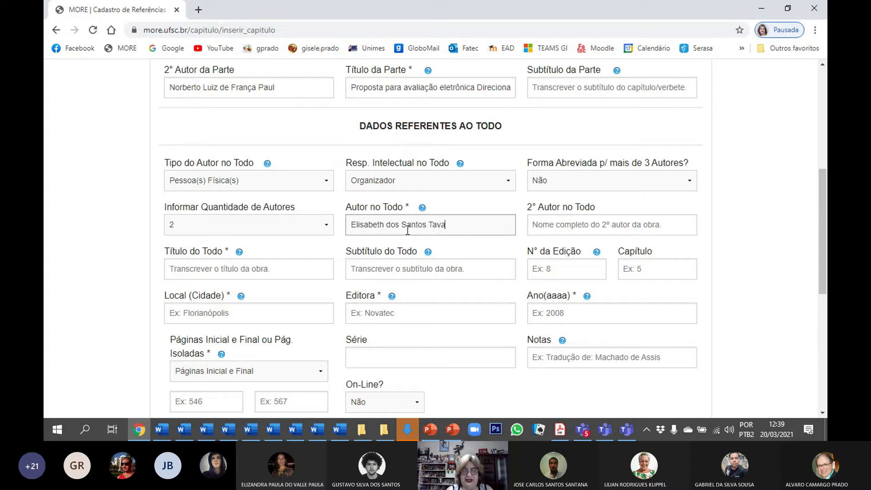
{"action": "type", "text": "res"}
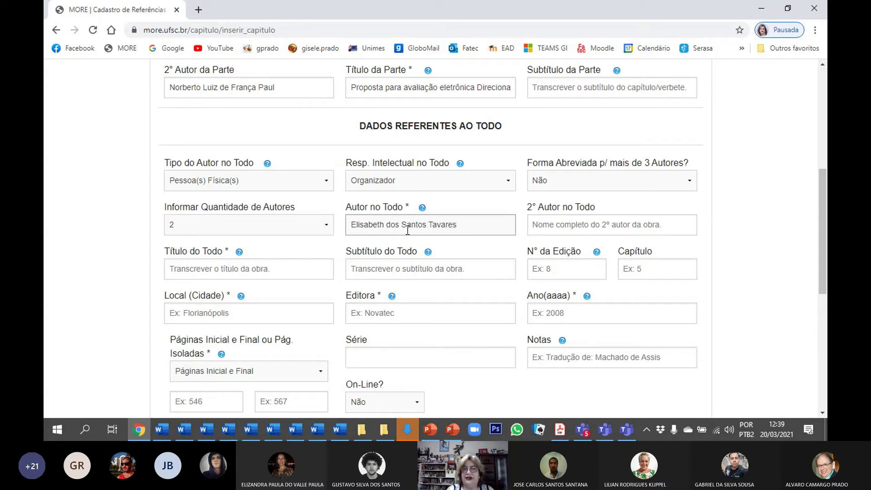
{"action": "left_click", "coordinate": [548, 227]}
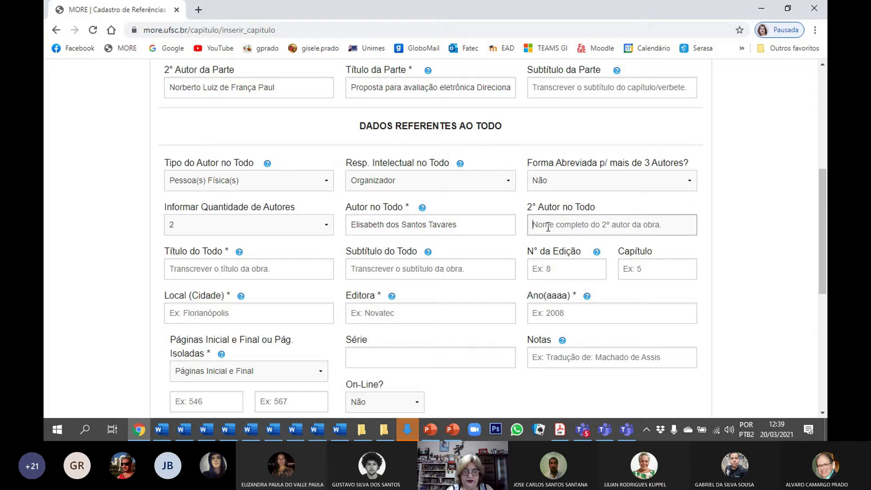
{"action": "type", "text": "Gisele Esteves Prado"}
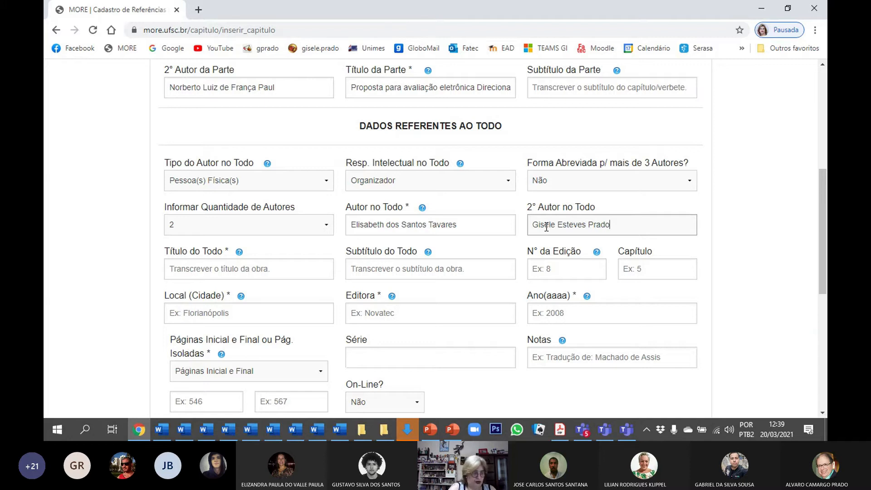
Enter the book title "Educação a Distância" and the subtitle "Desafios de uma trajetória".
{"action": "left_click", "coordinate": [210, 273]}
{"action": "type", "text": "Ed"}
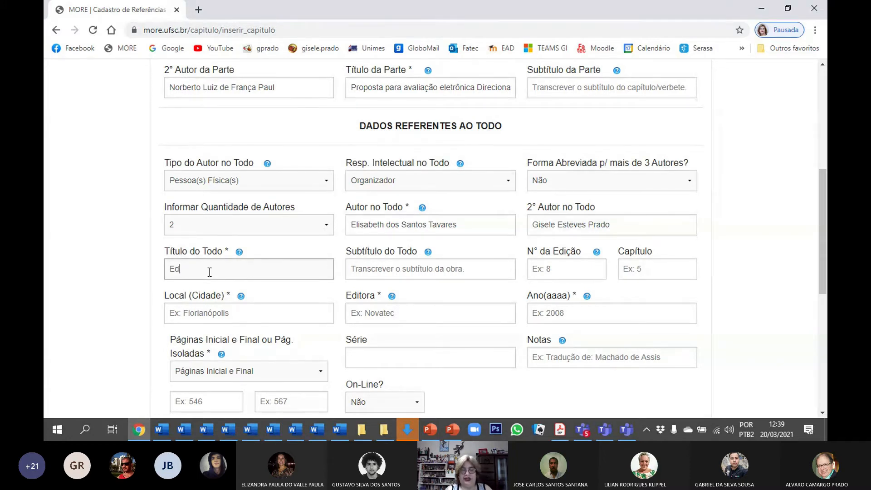
{"action": "type", "text": "ucação a "}
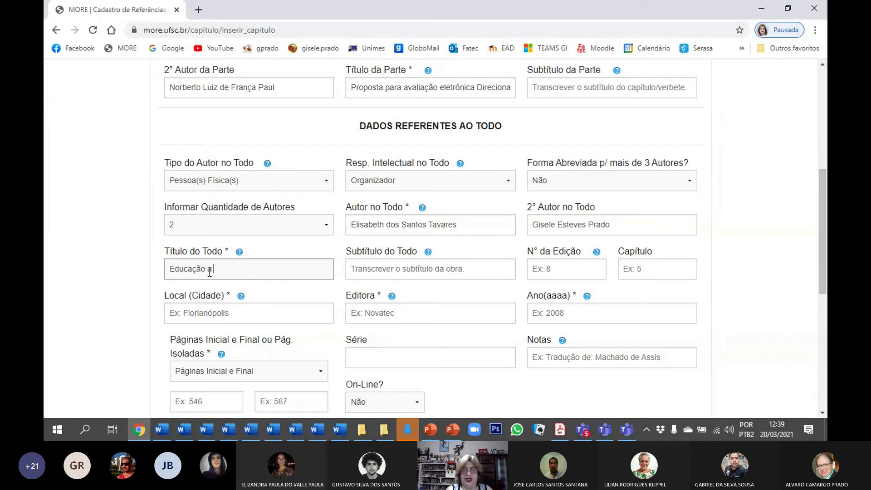
{"action": "type", "text": "Distância"}
{"action": "left_click", "coordinate": [408, 267]}
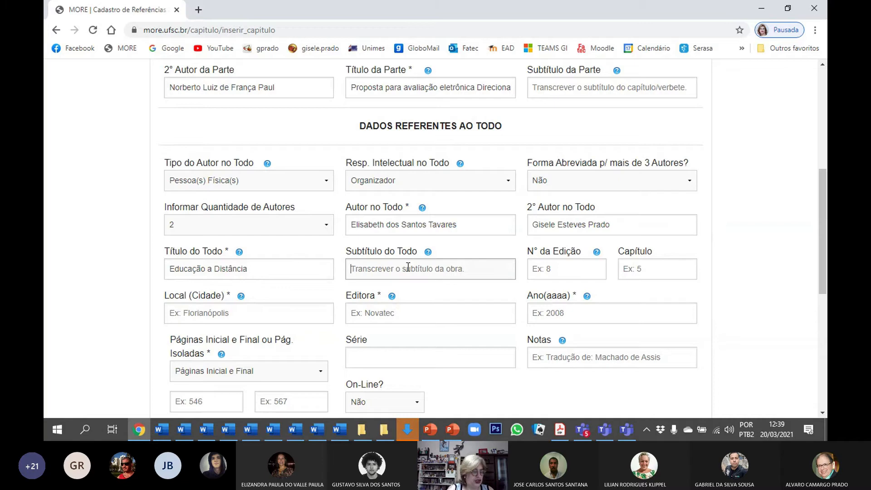
{"action": "type", "text": "D"}
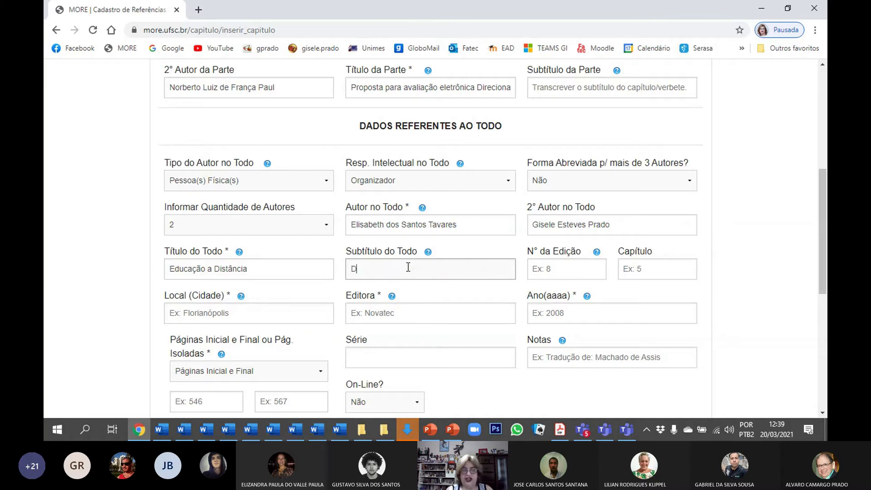
{"action": "type", "text": "esafios de uma trajetória"}
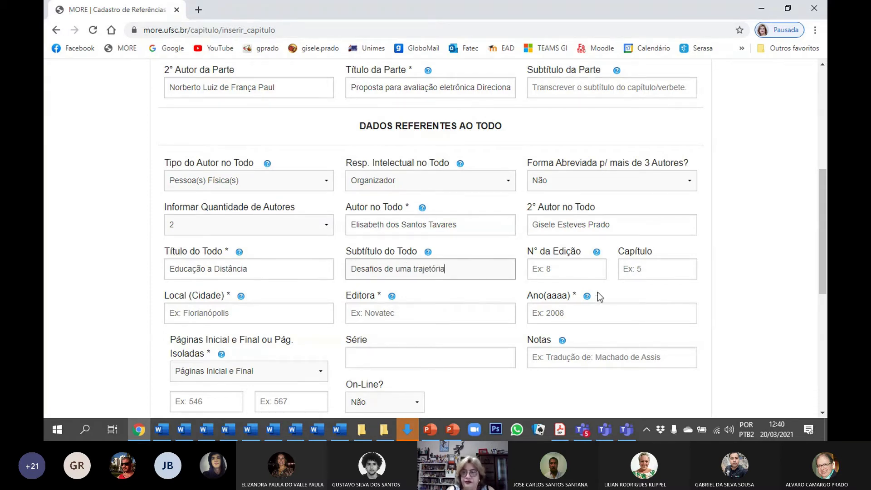
Set the book's edition number to 1 and the chapter number to 5.
{"action": "left_click", "coordinate": [574, 270]}
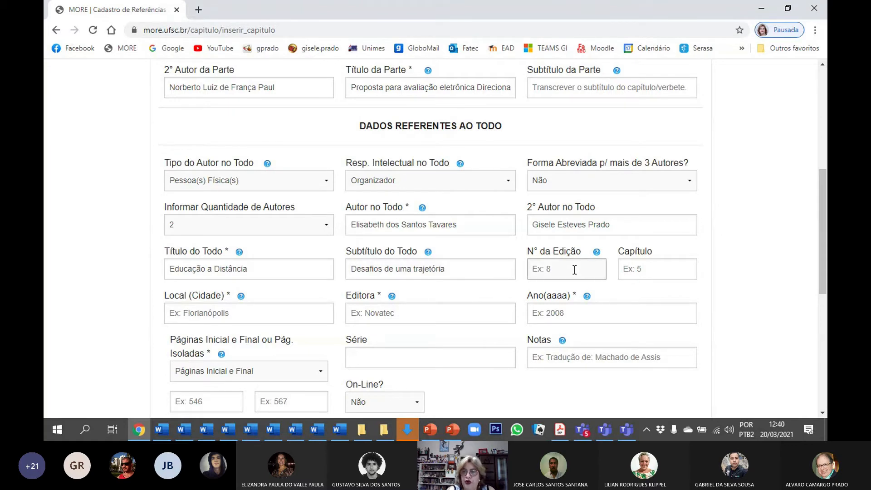
{"action": "type", "text": "1"}
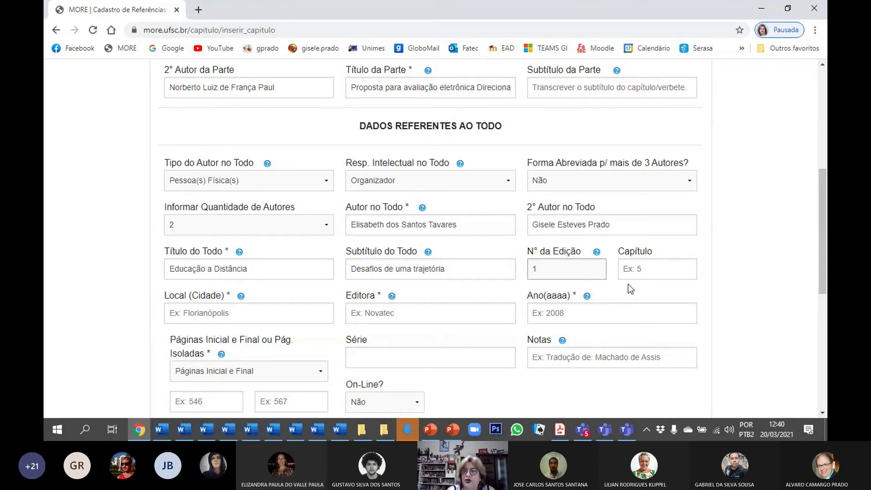
{"action": "left_click", "coordinate": [646, 269]}
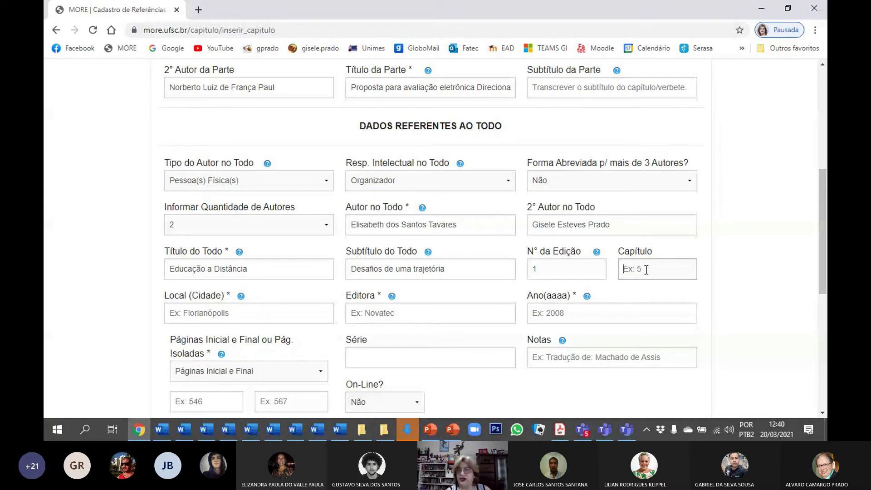
{"action": "type", "text": "5"}
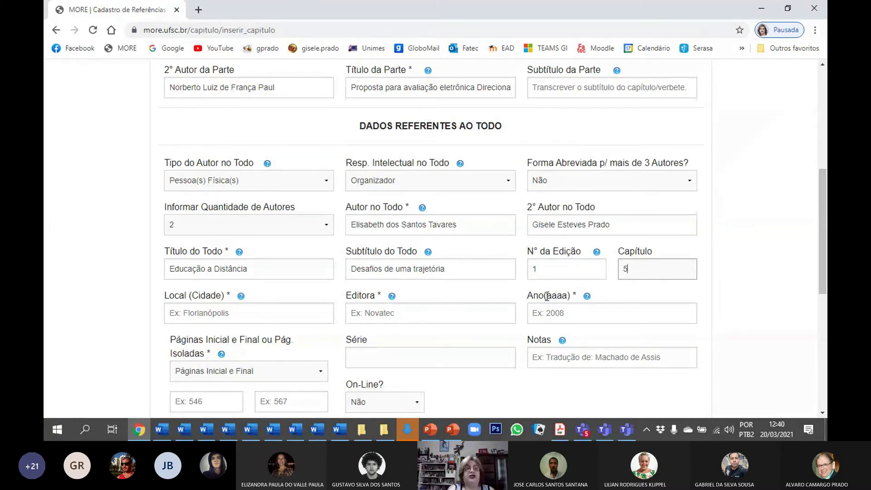
Fill in the book's publication details with city São Paulo, publisher LiberArs and year 2020.
{"action": "left_click", "coordinate": [207, 318]}
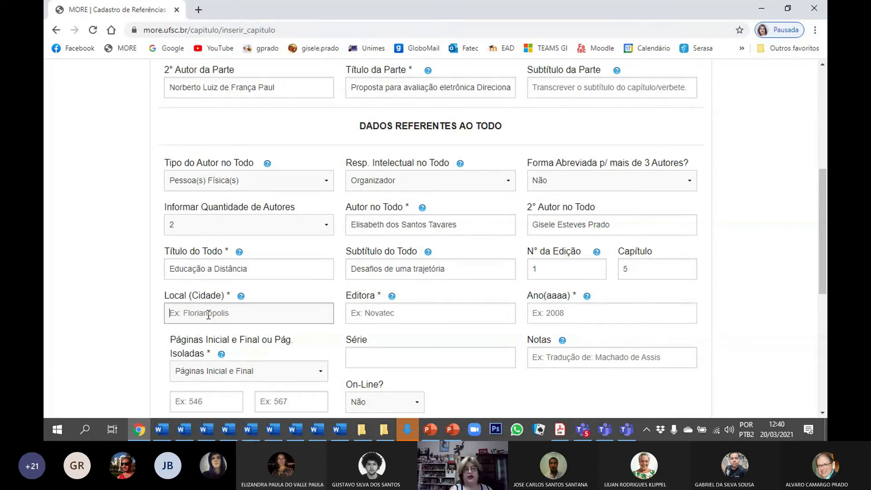
{"action": "type", "text": "S"}
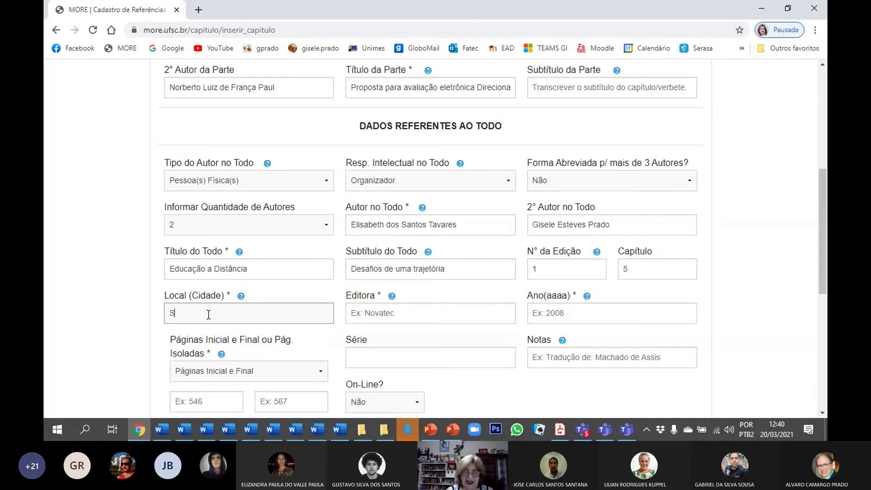
{"action": "type", "text": "ão Paulo"}
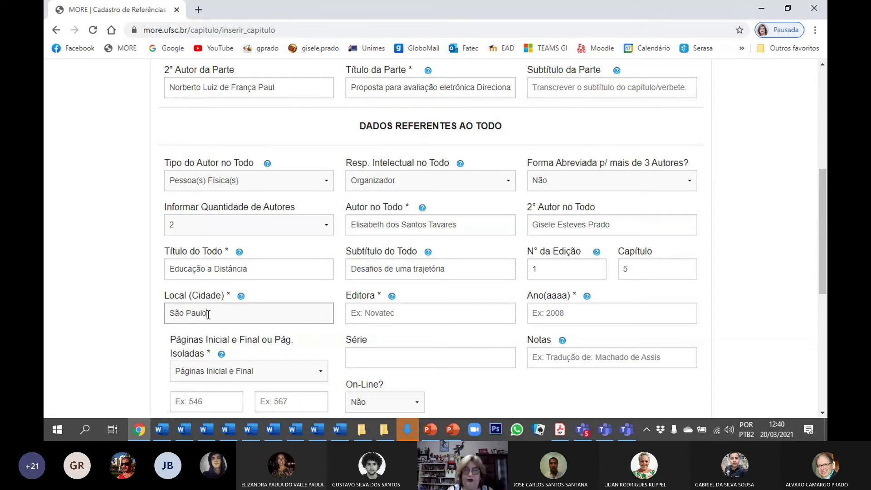
{"action": "left_click", "coordinate": [375, 316]}
{"action": "type", "text": "Liber"}
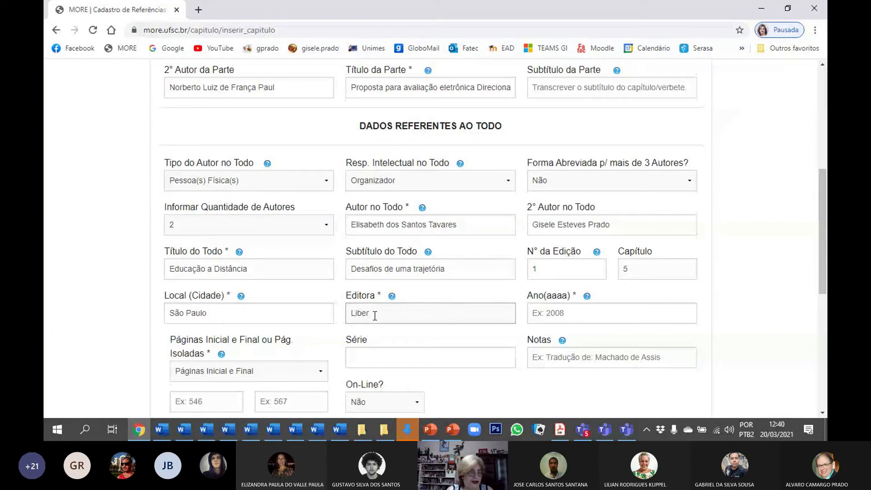
{"action": "type", "text": "Ars"}
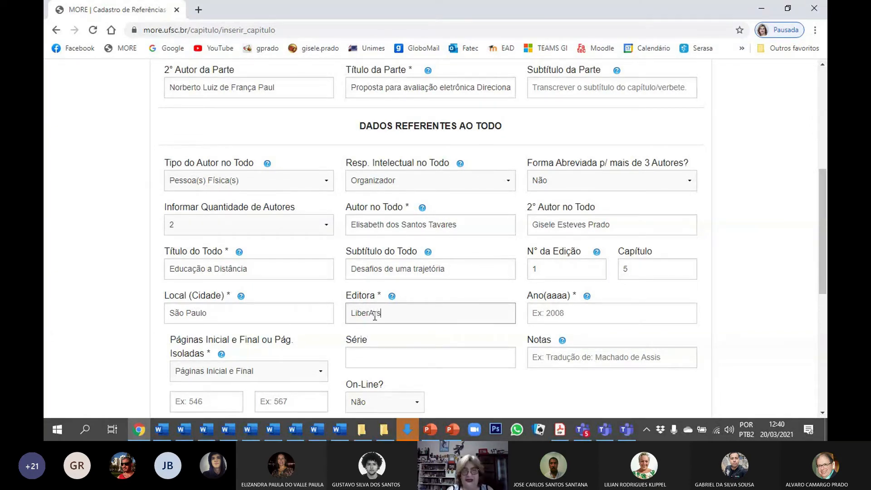
{"action": "left_click", "coordinate": [576, 313]}
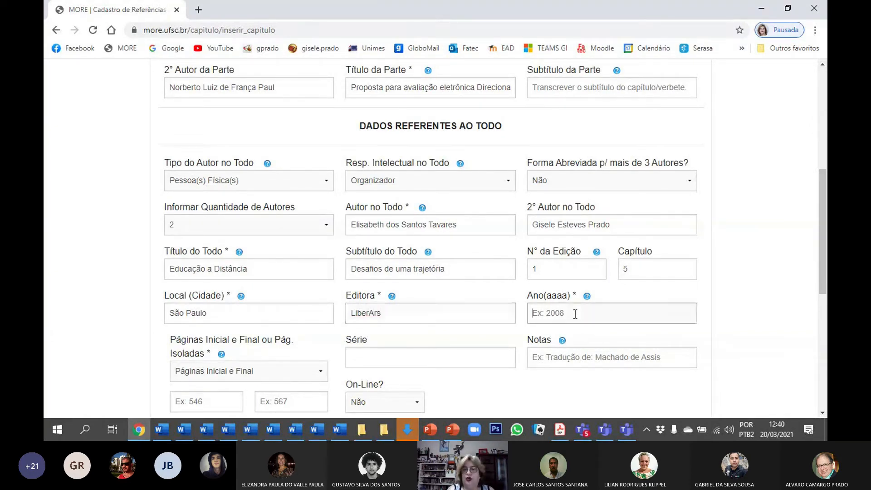
{"action": "type", "text": "2020"}
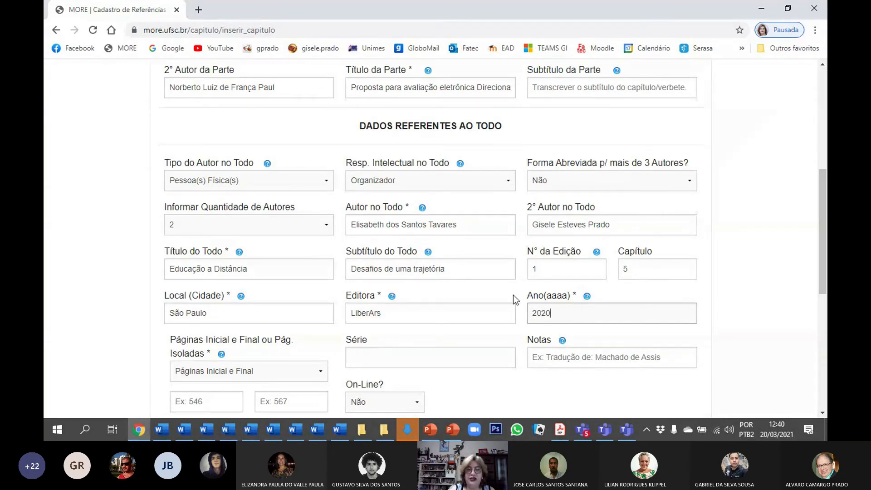
Set the chapter's initial page to 57 and final page to 66.
{"action": "scroll", "coordinate": [513, 295], "scroll_direction": "down", "scroll_amount": 3}
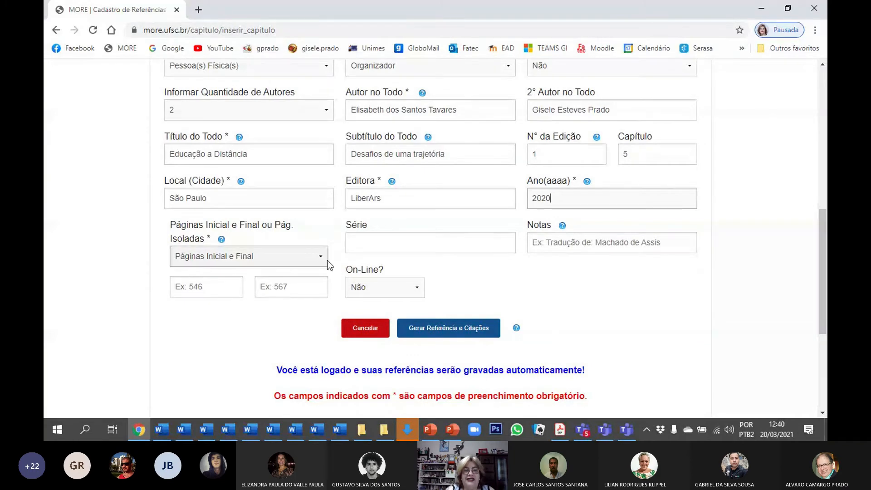
{"action": "left_click", "coordinate": [225, 286]}
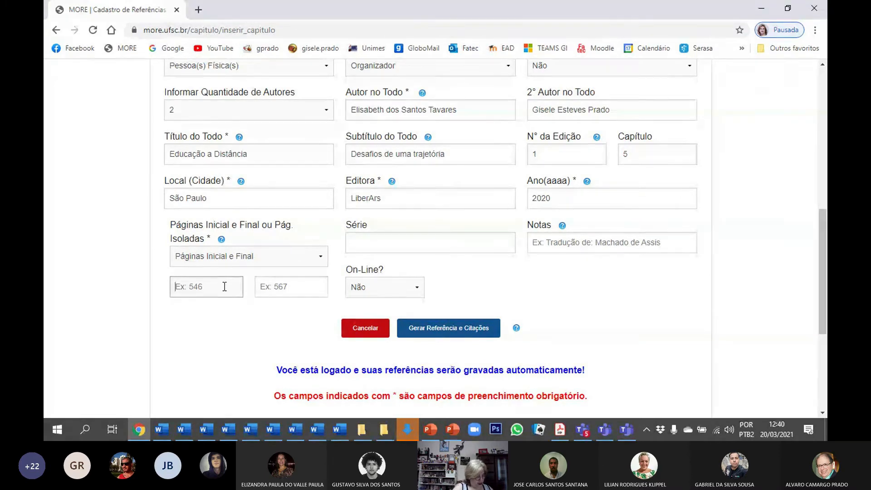
{"action": "type", "text": "57"}
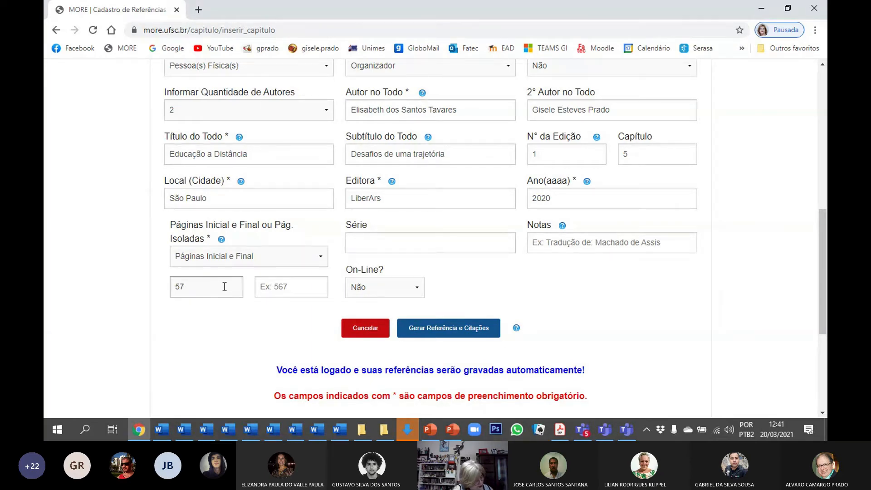
{"action": "type", "text": "66"}
{"action": "key", "text": "BackSpace"}
{"action": "key", "text": "BackSpace"}
{"action": "left_click", "coordinate": [275, 286]}
{"action": "type", "text": "66"}
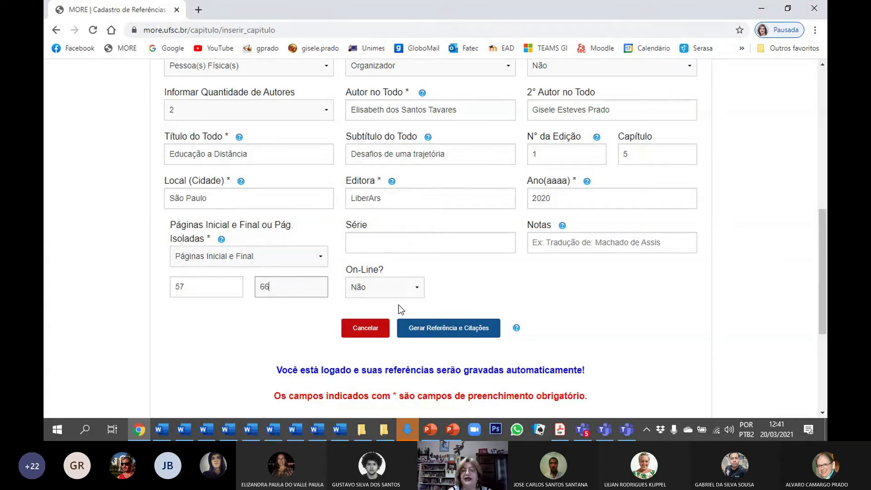
Generate the reference and citations from the completed chapter form and review the result.
{"action": "scroll", "coordinate": [435, 256], "scroll_direction": "up", "scroll_amount": 3}
{"action": "scroll", "coordinate": [452, 239], "scroll_direction": "down", "scroll_amount": 3}
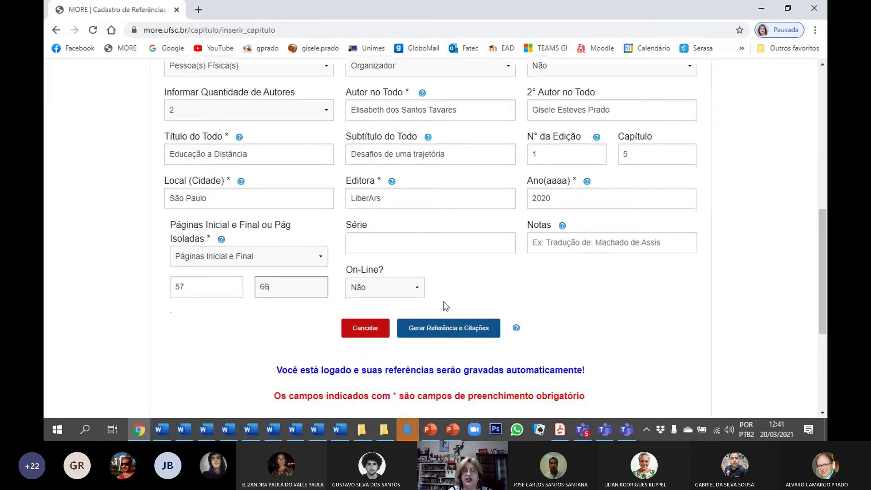
{"action": "left_click", "coordinate": [447, 328]}
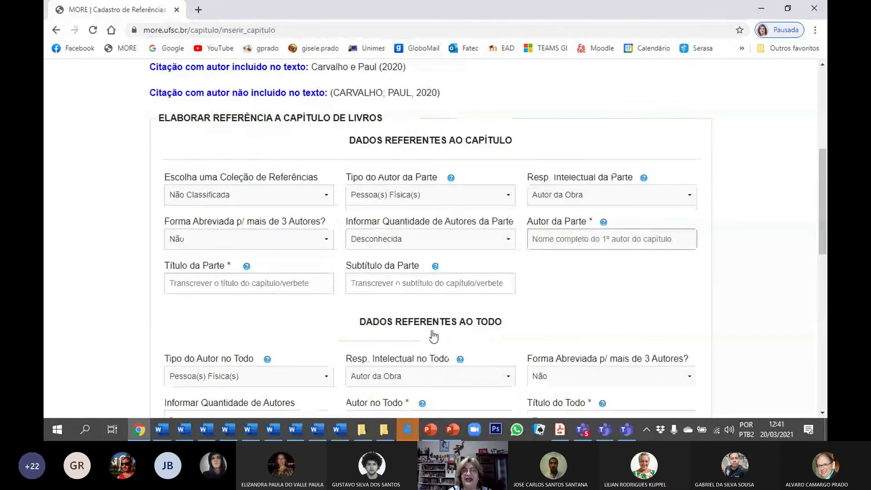
{"action": "scroll", "coordinate": [363, 255], "scroll_direction": "up", "scroll_amount": 5}
{"action": "scroll", "coordinate": [363, 254], "scroll_direction": "down", "scroll_amount": 1}
{"action": "scroll", "coordinate": [363, 255], "scroll_direction": "up", "scroll_amount": 2}
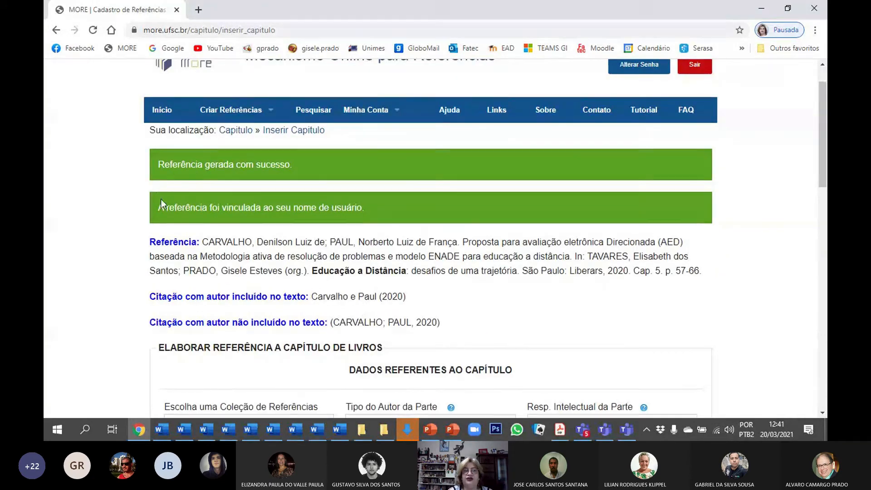
{"action": "scroll", "coordinate": [396, 216], "scroll_direction": "down", "scroll_amount": 1}
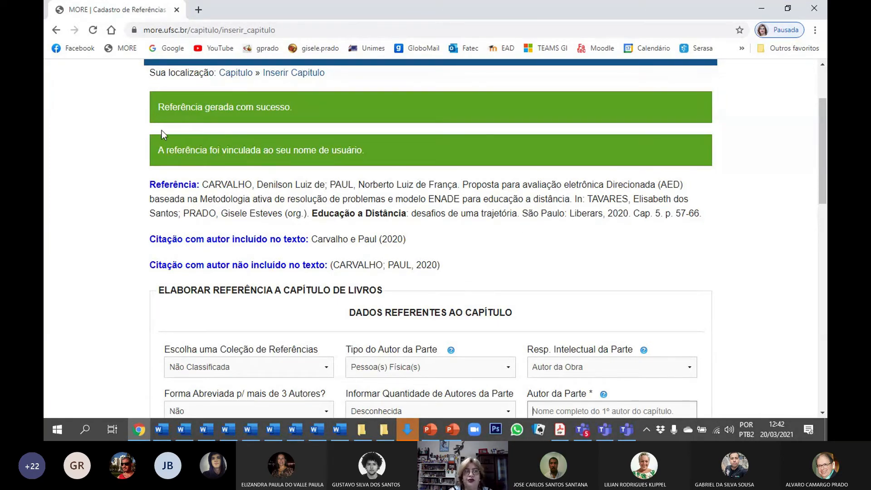
Return to the filled chapter form, enter "volume 3" in the Série field and generate the reference again.
{"action": "left_click", "coordinate": [56, 31]}
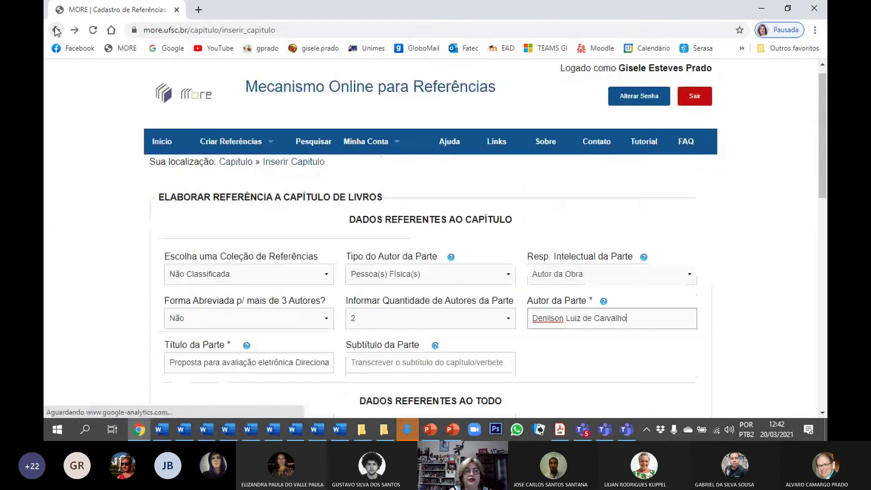
{"action": "scroll", "coordinate": [527, 164], "scroll_direction": "down", "scroll_amount": 5}
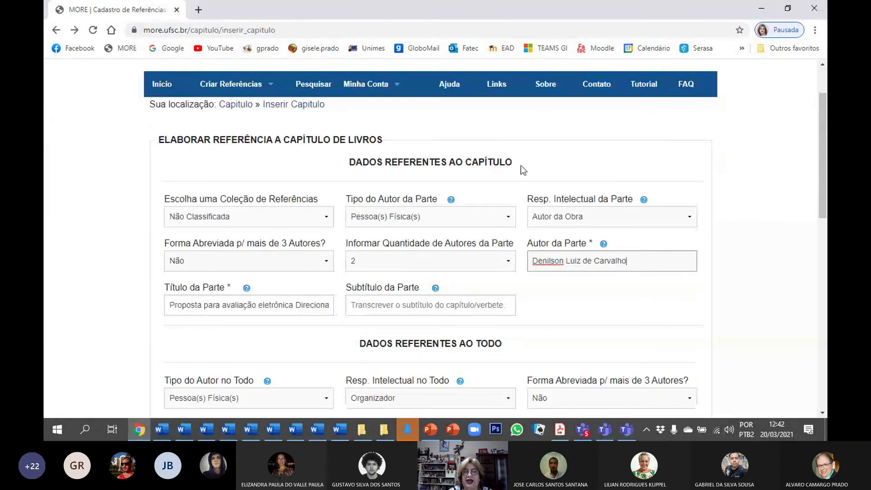
{"action": "scroll", "coordinate": [521, 174], "scroll_direction": "down", "scroll_amount": 4}
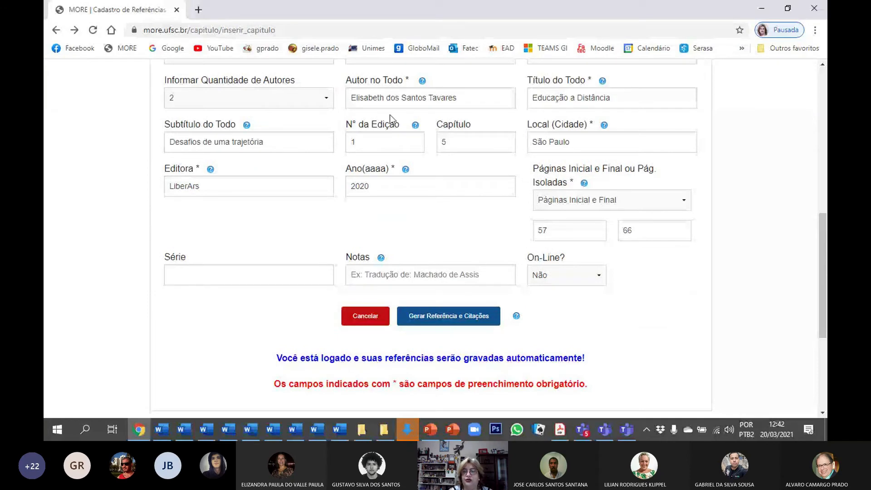
{"action": "left_click", "coordinate": [239, 269]}
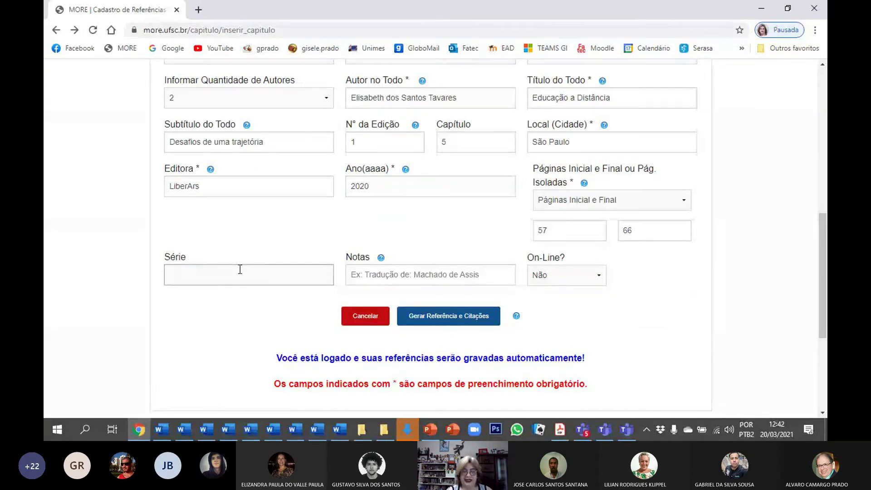
{"action": "type", "text": "volume 3"}
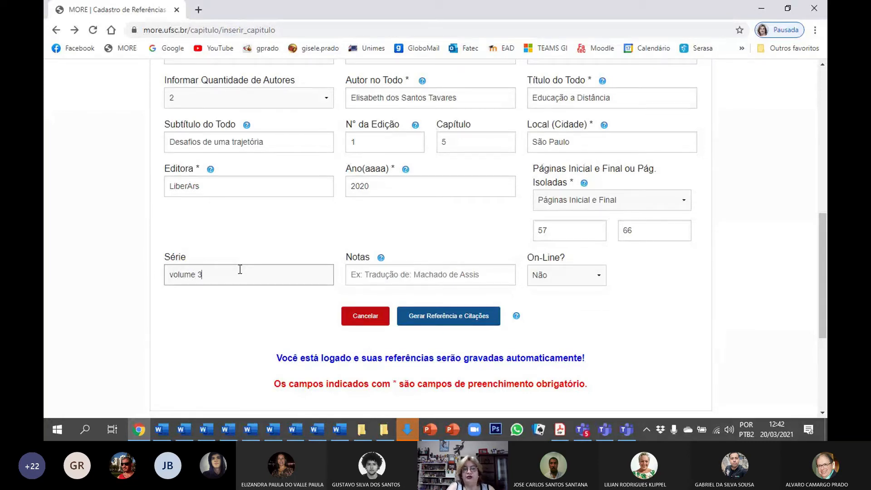
{"action": "left_click", "coordinate": [462, 320]}
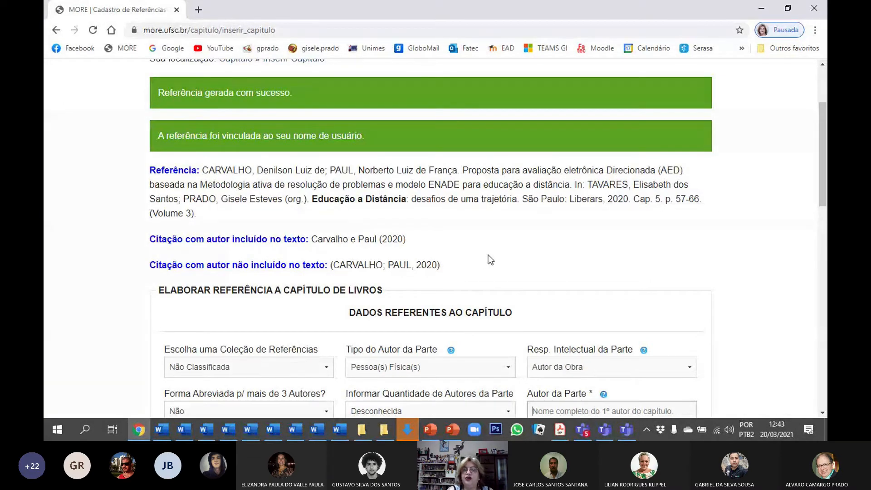
{"action": "scroll", "coordinate": [486, 245], "scroll_direction": "down", "scroll_amount": 1}
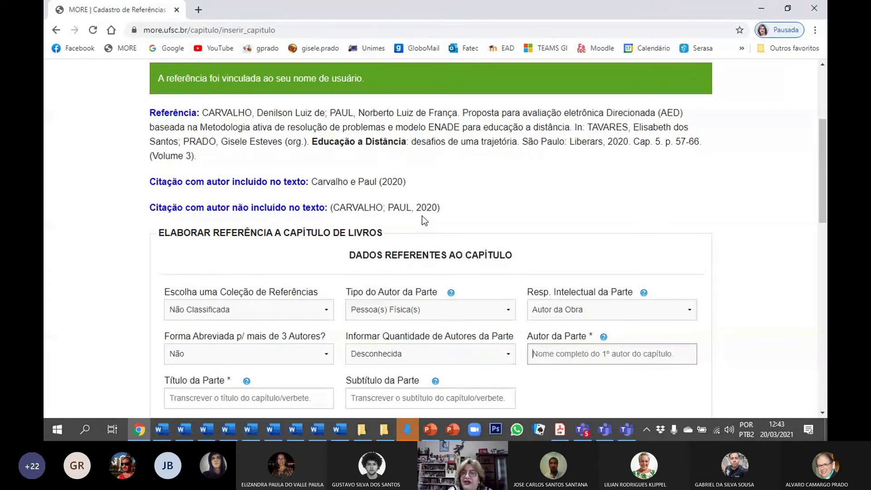
{"action": "scroll", "coordinate": [422, 216], "scroll_direction": "up", "scroll_amount": 3}
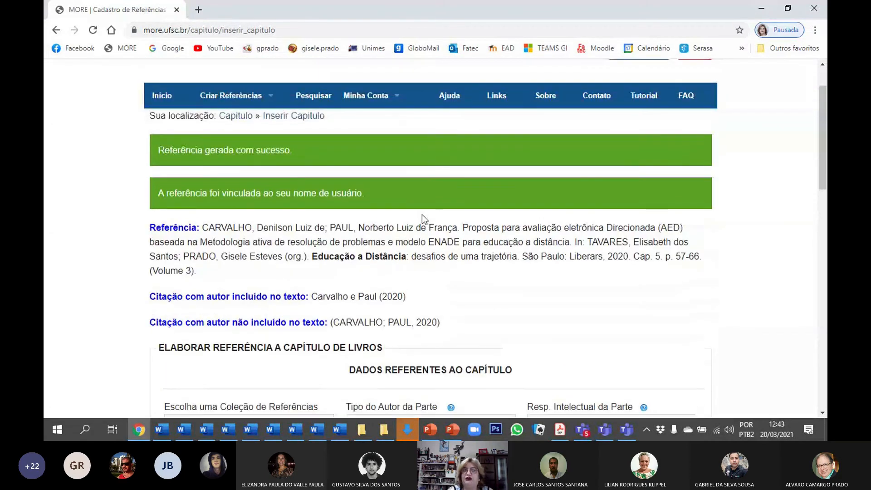
{"action": "scroll", "coordinate": [422, 214], "scroll_direction": "down", "scroll_amount": 1}
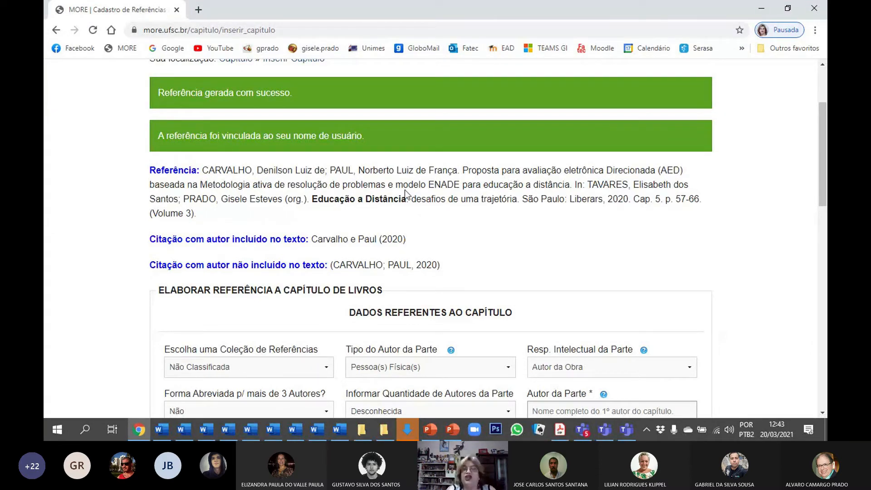
{"action": "scroll", "coordinate": [348, 174], "scroll_direction": "down", "scroll_amount": 1}
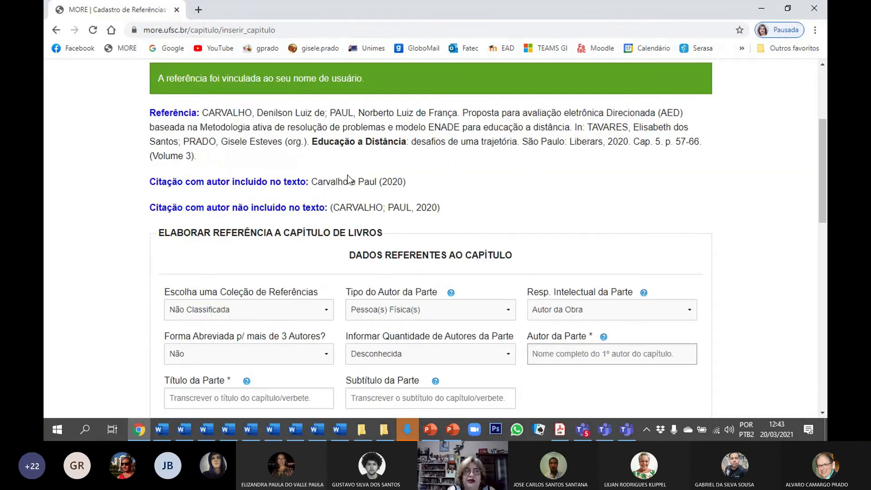
Search Google for "acadêmico" in a new browser tab and open the Google Acadêmico site.
{"action": "left_click", "coordinate": [200, 13]}
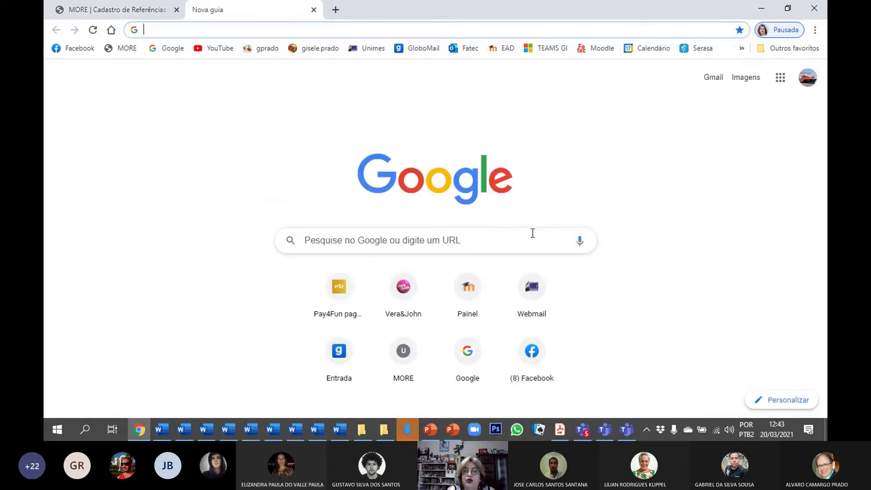
{"action": "left_click", "coordinate": [511, 241]}
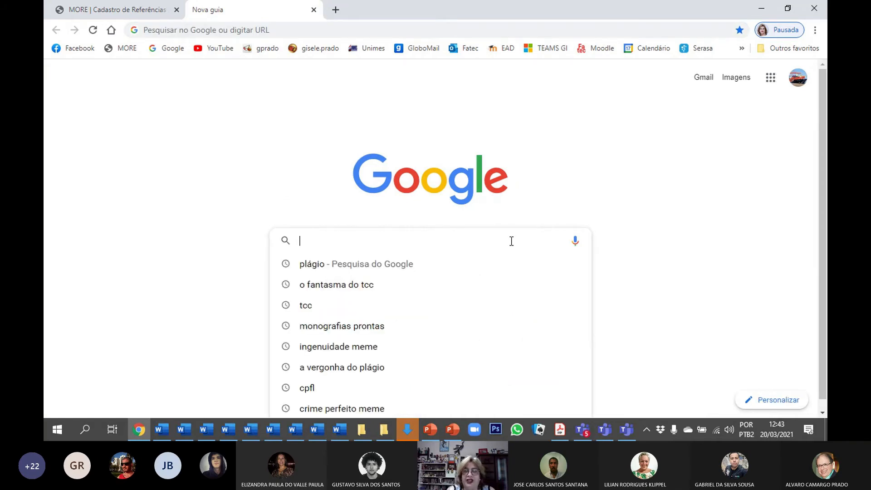
{"action": "type", "text": "acadêmico"}
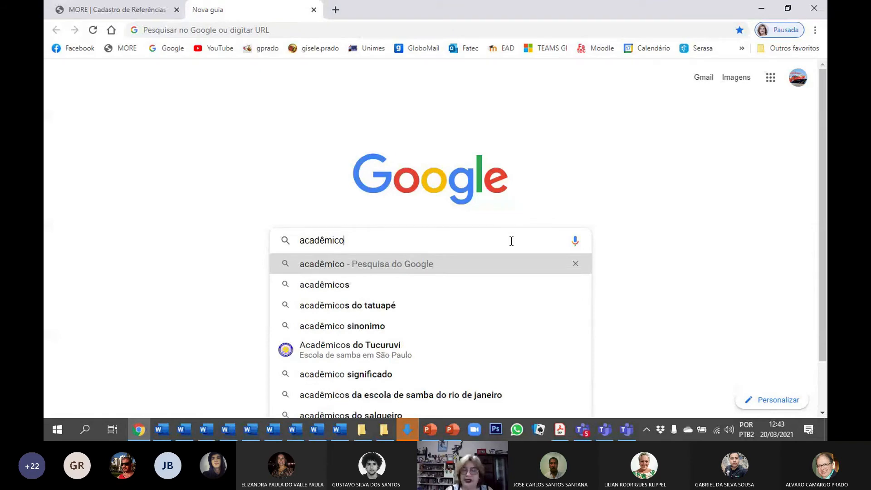
{"action": "key", "text": "Return"}
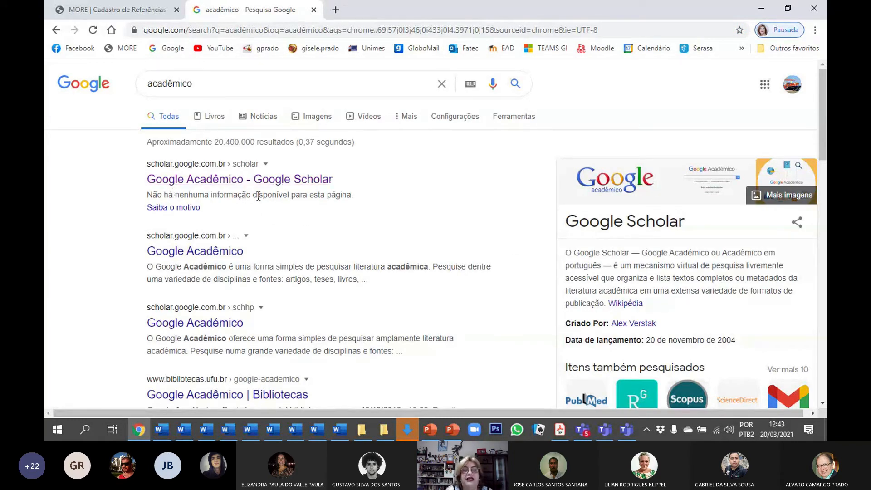
{"action": "left_click", "coordinate": [326, 182]}
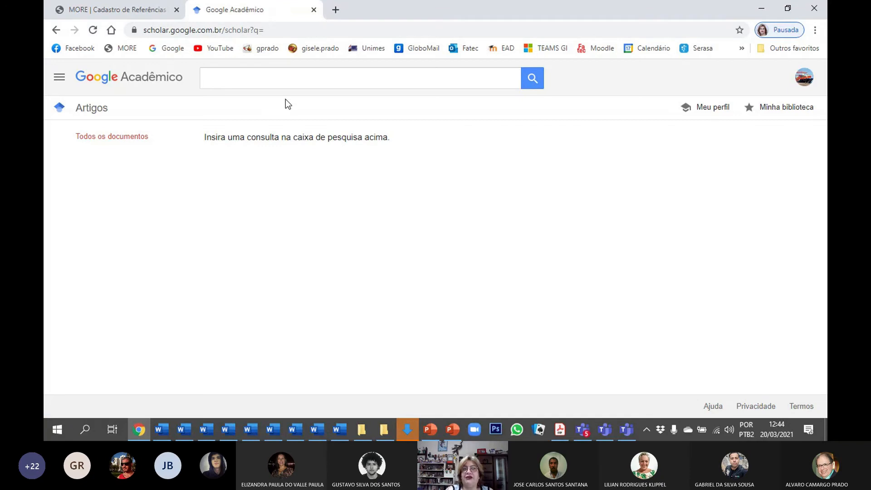
Search Google Acadêmico for "Logística Reversa de epi" using the suggested query.
{"action": "left_click", "coordinate": [295, 79]}
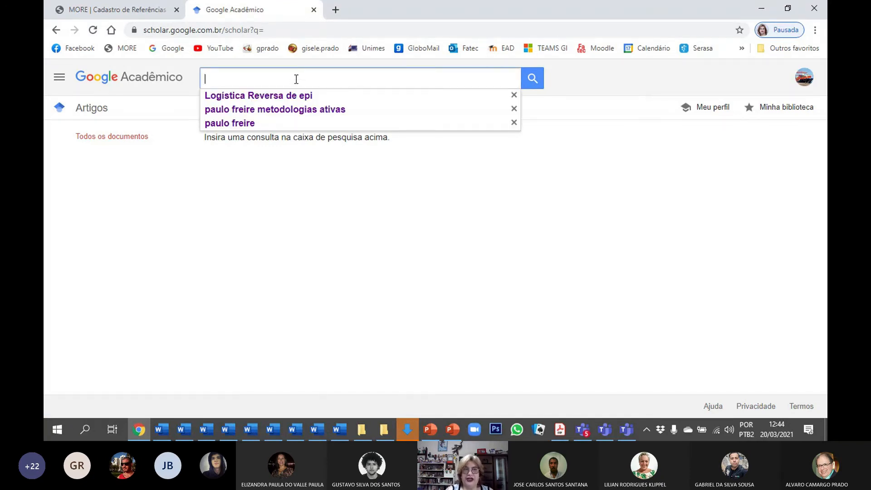
{"action": "type", "text": "Logís"}
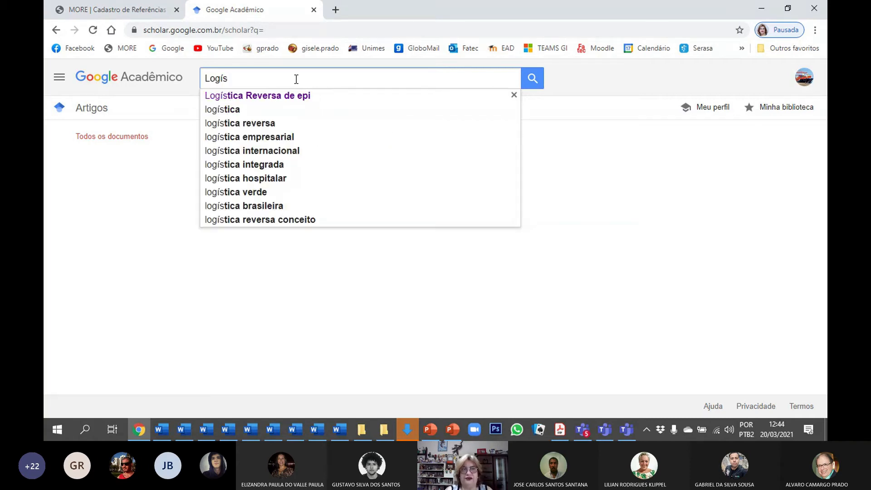
{"action": "left_click", "coordinate": [296, 95]}
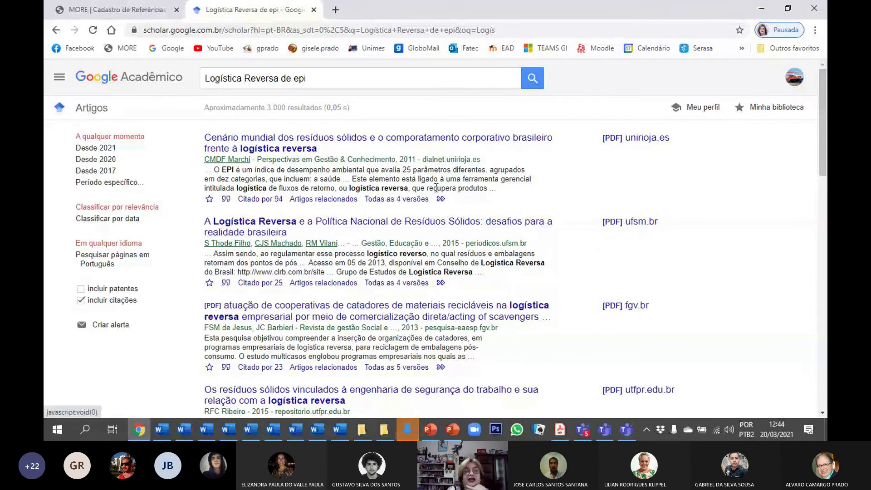
Browse the search results and view the citation formats for the article on implementing reverse logistics for the safety helmet (capacete).
{"action": "scroll", "coordinate": [442, 173], "scroll_direction": "down", "scroll_amount": 6}
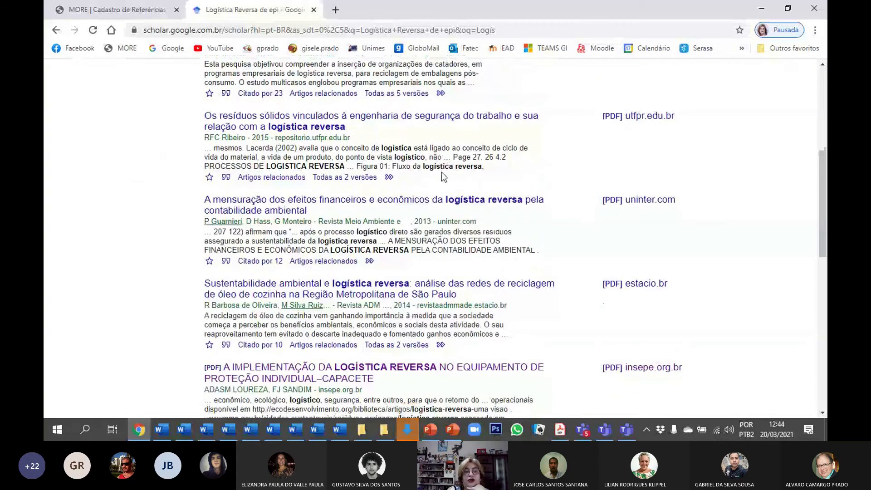
{"action": "scroll", "coordinate": [442, 176], "scroll_direction": "down", "scroll_amount": 9}
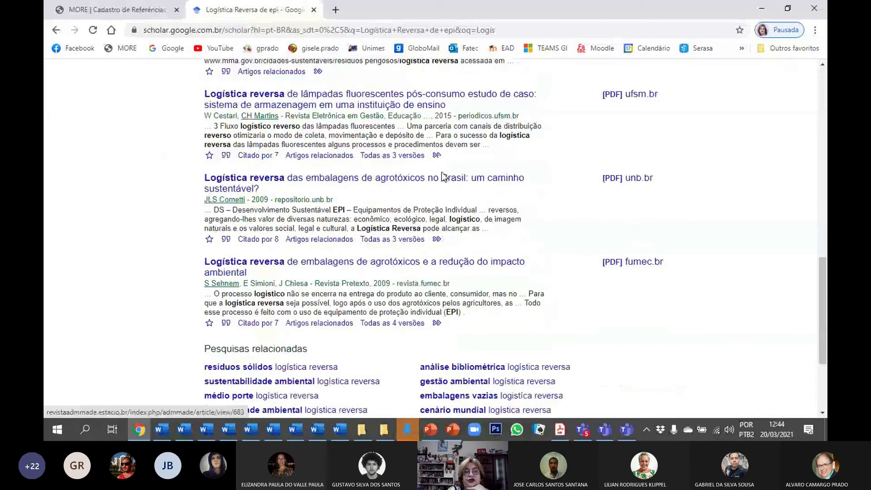
{"action": "scroll", "coordinate": [443, 176], "scroll_direction": "up", "scroll_amount": 2}
{"action": "scroll", "coordinate": [442, 176], "scroll_direction": "up", "scroll_amount": 1}
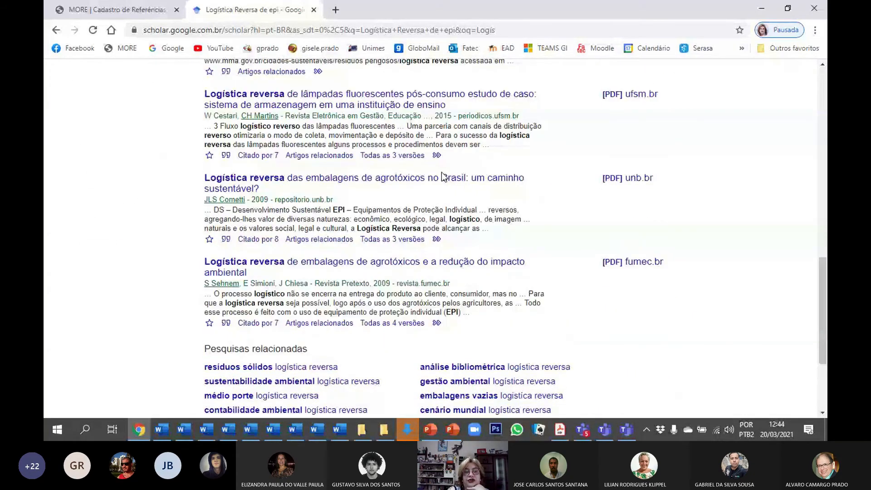
{"action": "scroll", "coordinate": [442, 176], "scroll_direction": "down", "scroll_amount": 4}
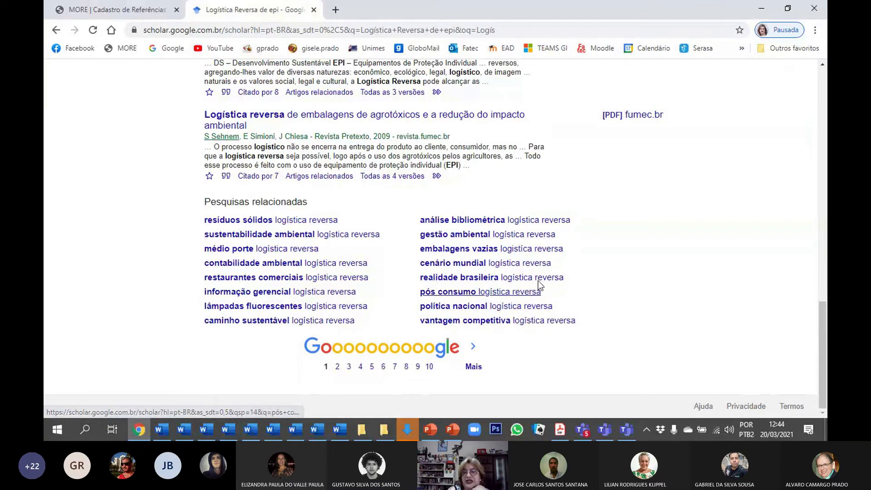
{"action": "scroll", "coordinate": [603, 196], "scroll_direction": "up", "scroll_amount": 5}
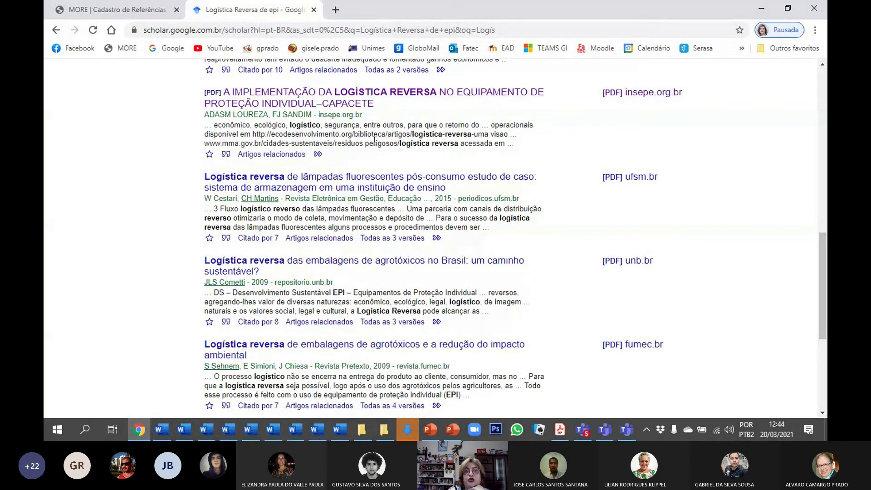
{"action": "left_click", "coordinate": [227, 154]}
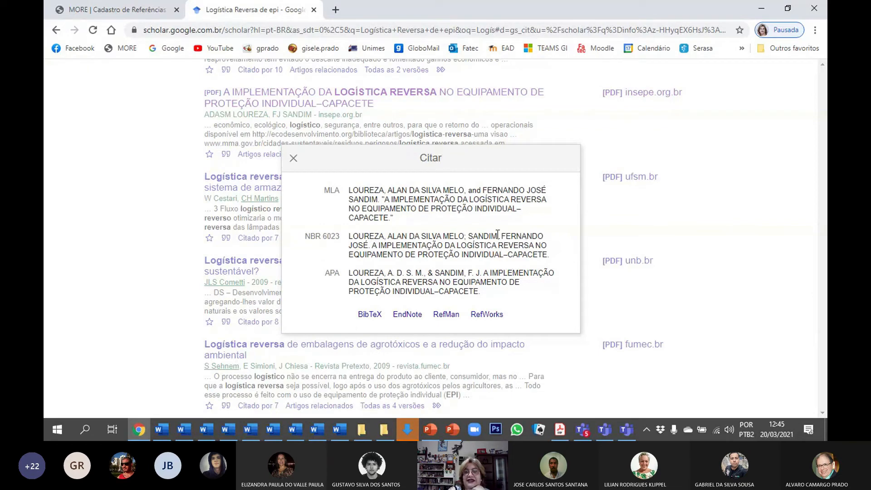
{"action": "left_click", "coordinate": [293, 159]}
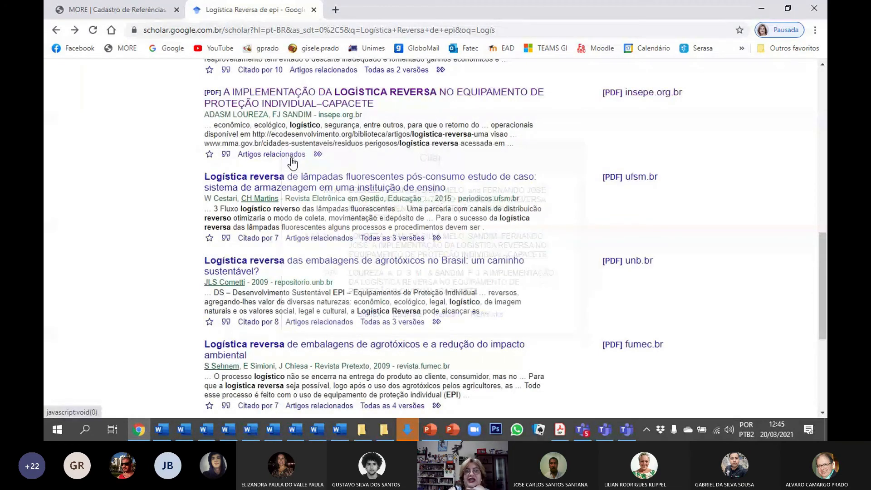
Open the reverse logistics helmet (capacete) article from insepe.org.br in a new browser tab.
{"action": "right_click", "coordinate": [284, 105]}
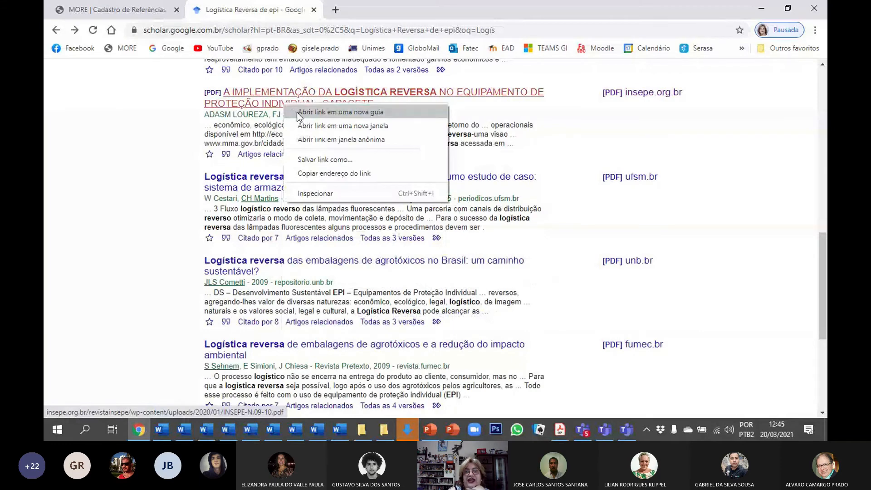
{"action": "left_click", "coordinate": [297, 113]}
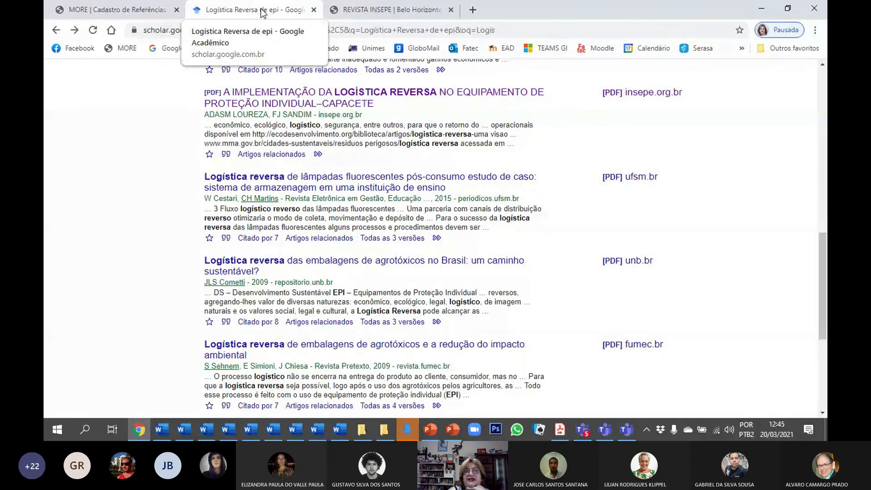
Examine the first page of the INSEPE article PDF for its journal data, title and authors.
{"action": "left_click", "coordinate": [368, 11]}
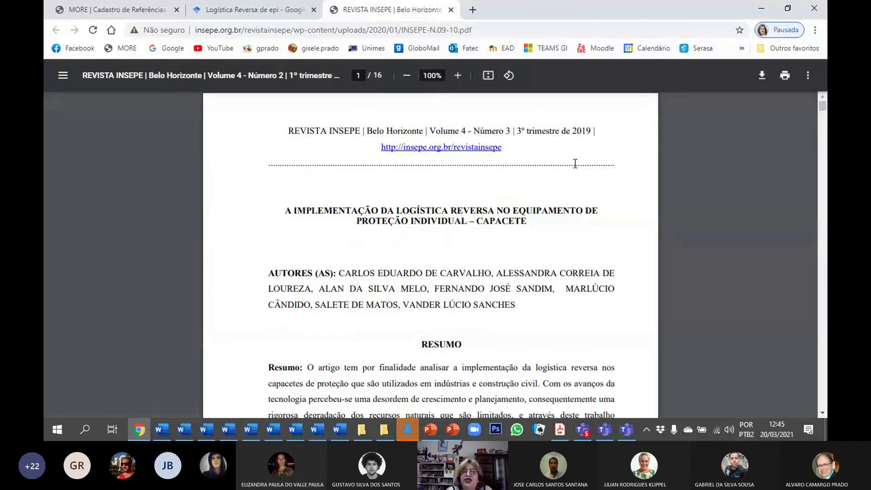
{"action": "scroll", "coordinate": [576, 163], "scroll_direction": "down", "scroll_amount": 1}
{"action": "scroll", "coordinate": [576, 164], "scroll_direction": "up", "scroll_amount": 1}
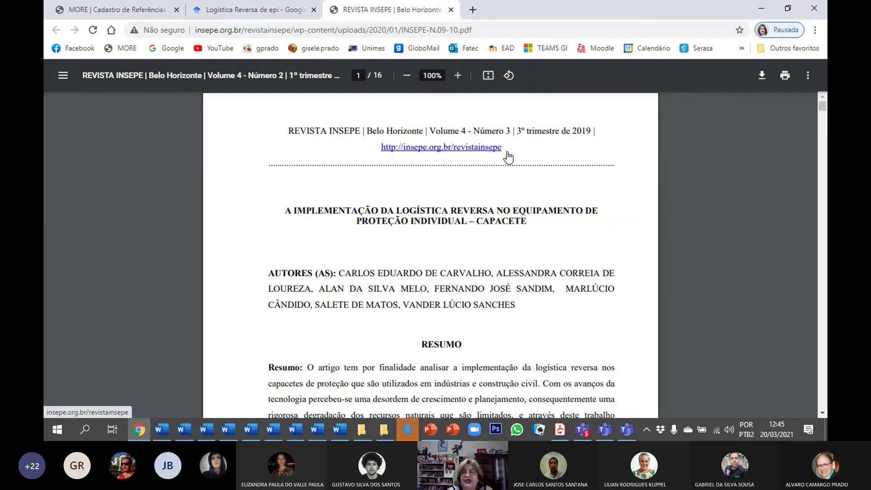
{"action": "scroll", "coordinate": [508, 156], "scroll_direction": "down", "scroll_amount": 1}
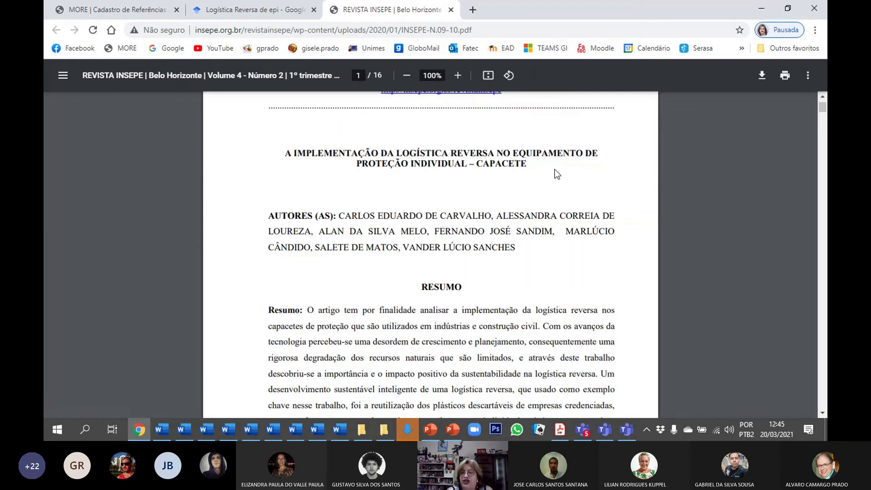
{"action": "scroll", "coordinate": [554, 170], "scroll_direction": "down", "scroll_amount": 1}
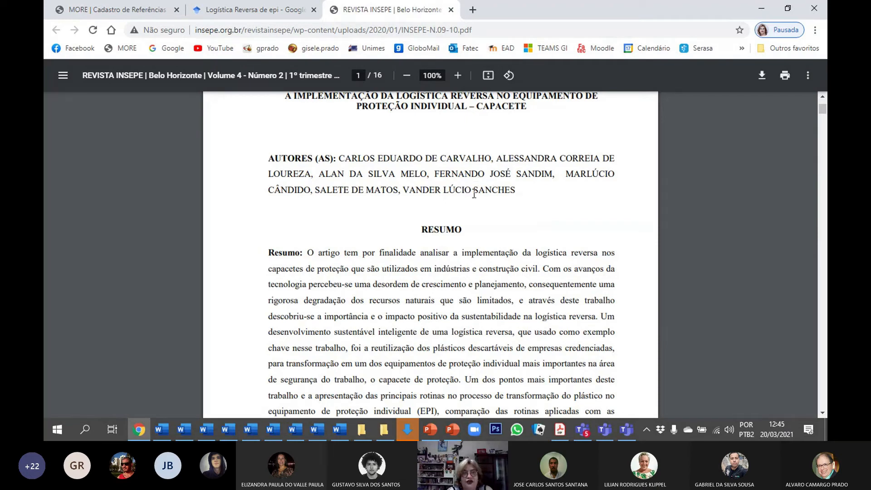
{"action": "scroll", "coordinate": [431, 178], "scroll_direction": "up", "scroll_amount": 3}
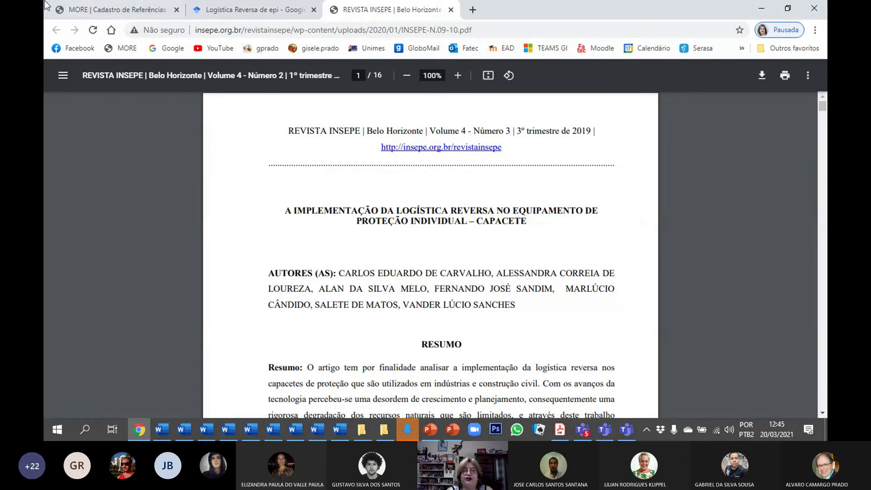
Return to MORE and open the Artigos de Revistas reference form from the Artigo de Periódico category.
{"action": "left_click", "coordinate": [72, 8]}
{"action": "scroll", "coordinate": [172, 116], "scroll_direction": "up", "scroll_amount": 3}
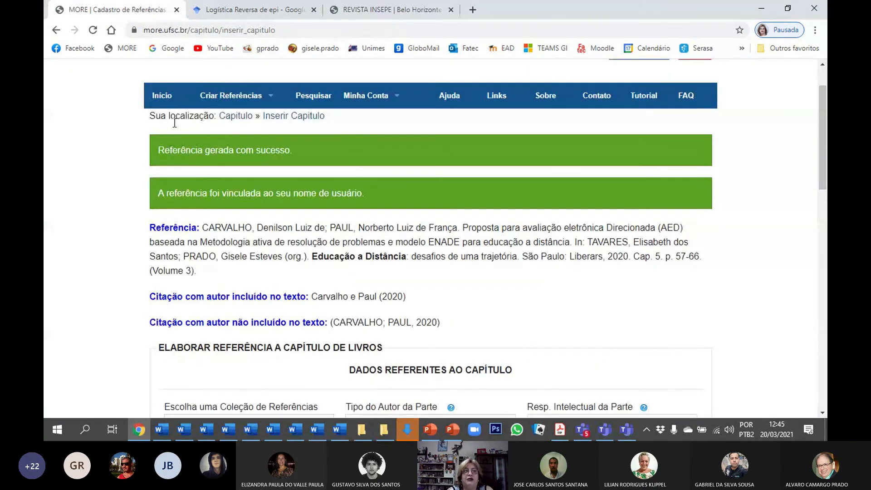
{"action": "left_click", "coordinate": [164, 101]}
{"action": "scroll", "coordinate": [136, 162], "scroll_direction": "down", "scroll_amount": 1}
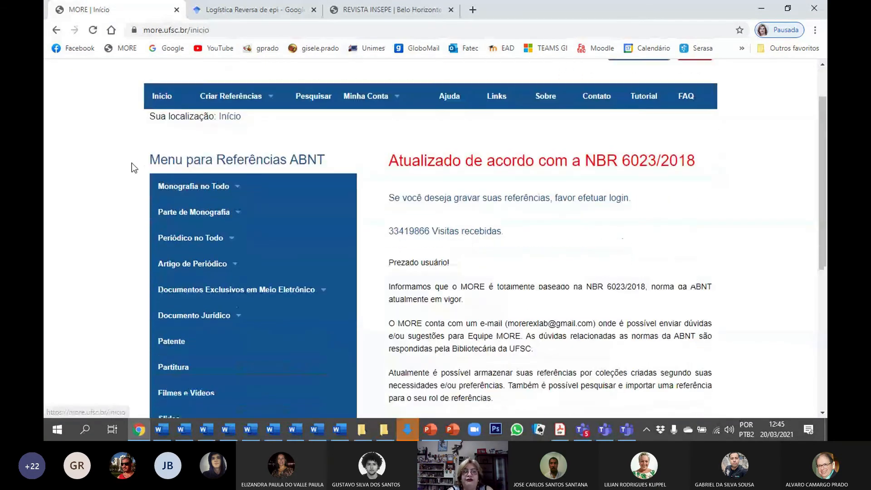
{"action": "mouse_move", "coordinate": [163, 238]}
{"action": "mouse_move", "coordinate": [176, 267]}
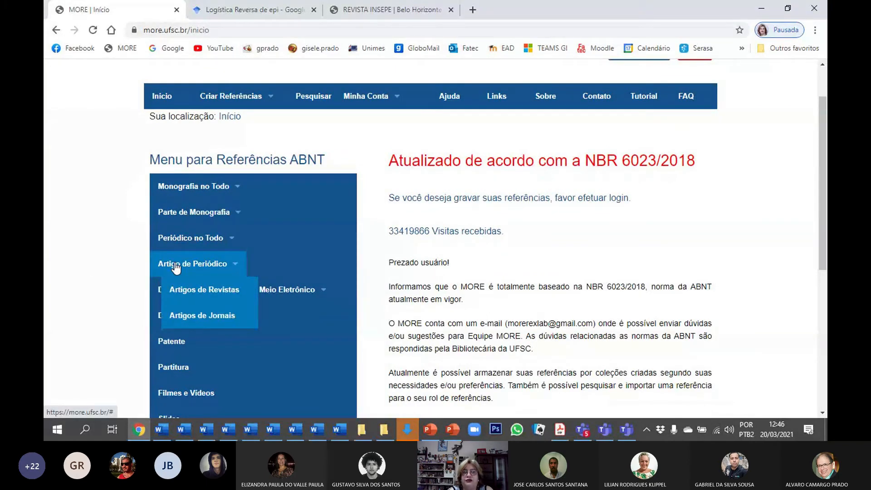
{"action": "left_click", "coordinate": [181, 296]}
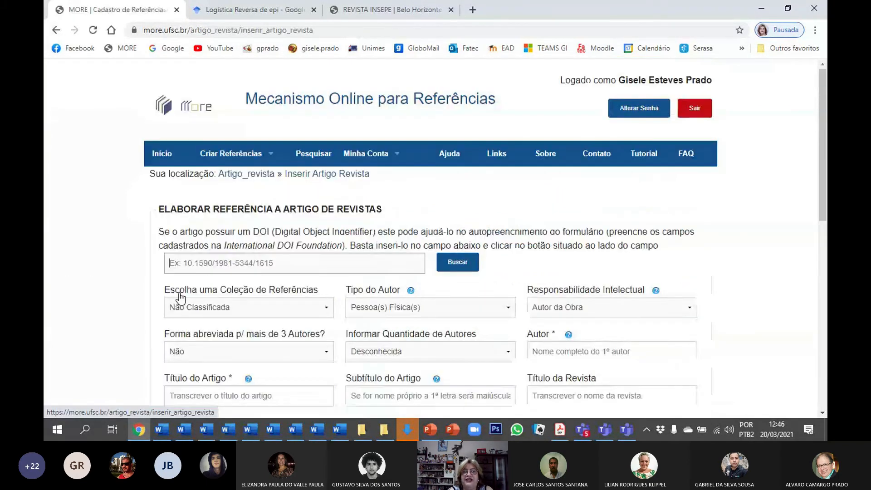
Review the fields of the magazine article reference form, including the DOI lookup.
{"action": "scroll", "coordinate": [91, 229], "scroll_direction": "down", "scroll_amount": 5}
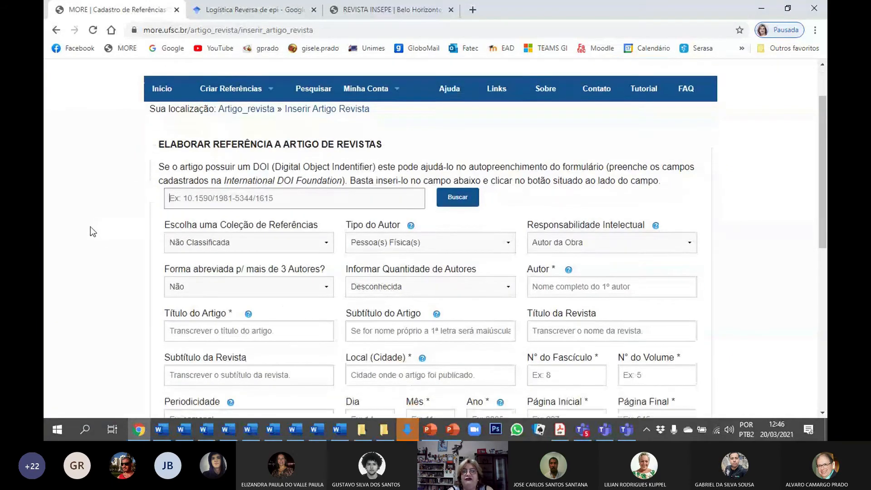
{"action": "scroll", "coordinate": [89, 229], "scroll_direction": "down", "scroll_amount": 1}
{"action": "scroll", "coordinate": [90, 229], "scroll_direction": "up", "scroll_amount": 4}
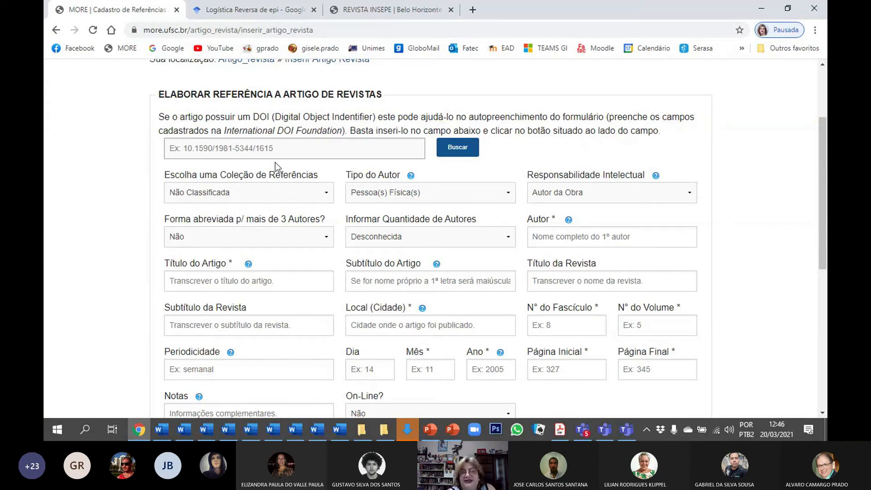
{"action": "scroll", "coordinate": [343, 162], "scroll_direction": "down", "scroll_amount": 1}
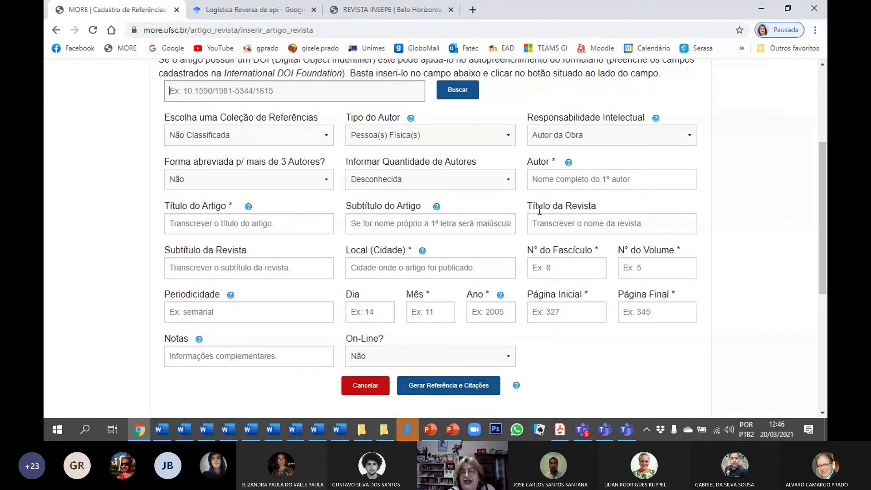
{"action": "scroll", "coordinate": [527, 207], "scroll_direction": "up", "scroll_amount": 1}
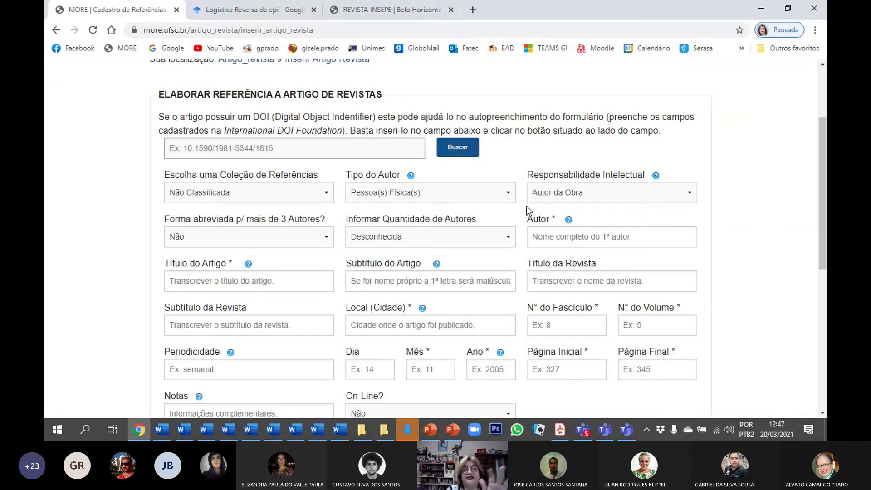
{"action": "left_click", "coordinate": [190, 143]}
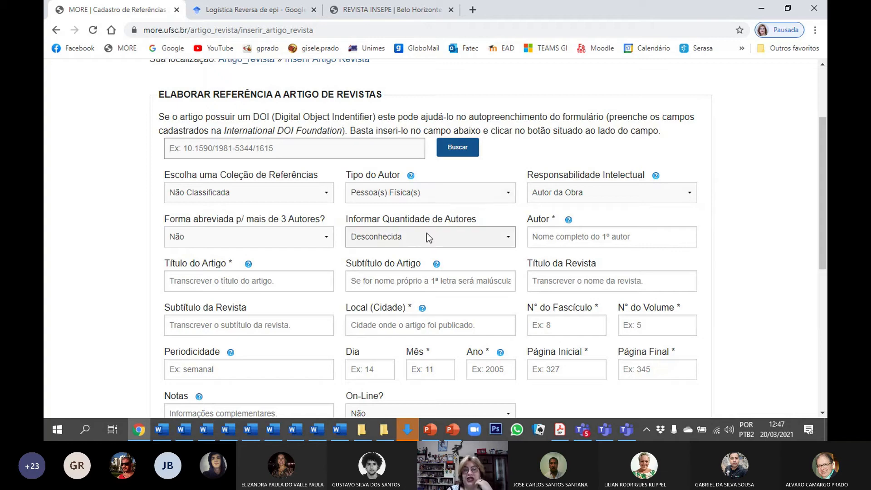
Set the abbreviated form for more than 3 authors to Sim.
{"action": "scroll", "coordinate": [426, 233], "scroll_direction": "down", "scroll_amount": 1}
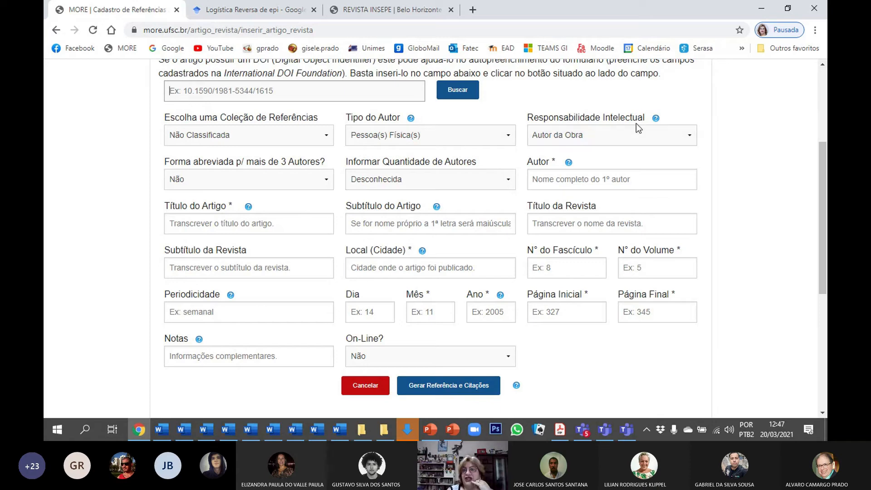
{"action": "left_click", "coordinate": [326, 181]}
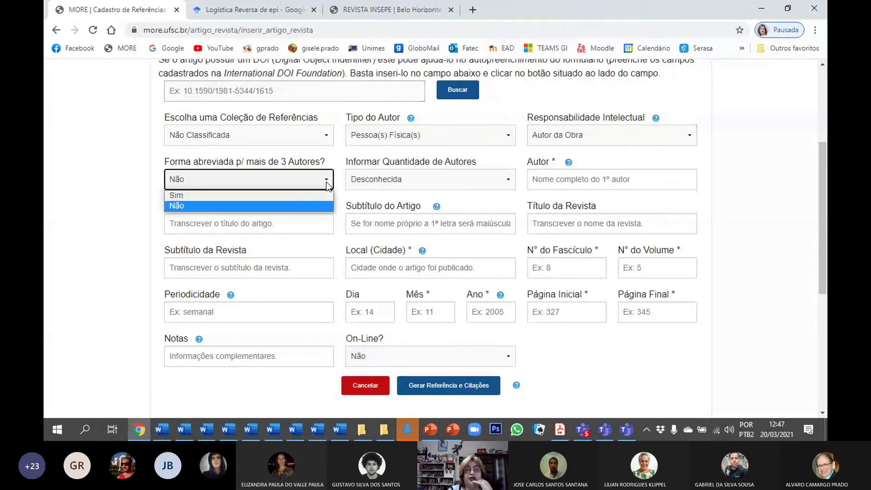
{"action": "left_click", "coordinate": [238, 197]}
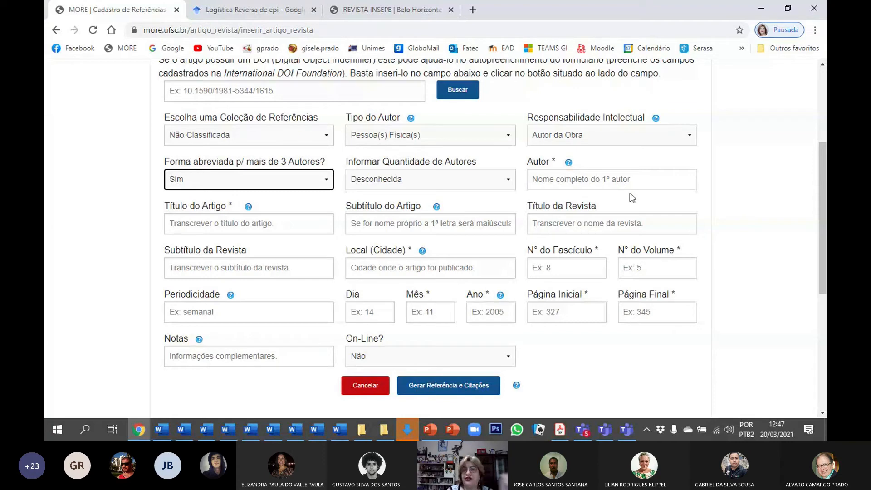
Try setting the number of authors to 7 and return it to Desconhecida.
{"action": "left_click", "coordinate": [509, 183]}
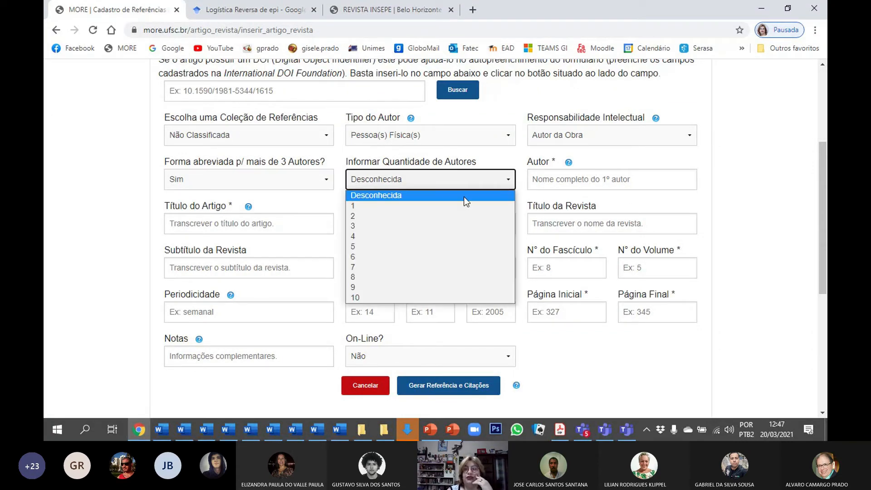
{"action": "left_click", "coordinate": [366, 267]}
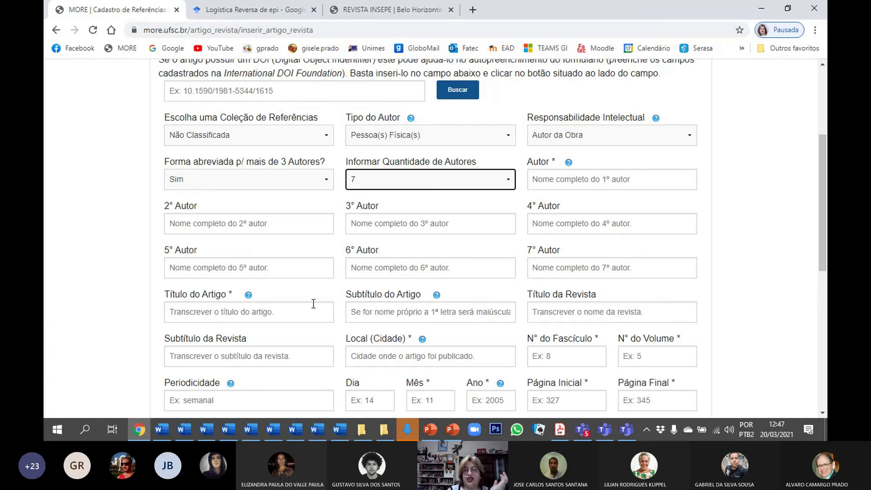
{"action": "left_click", "coordinate": [508, 180]}
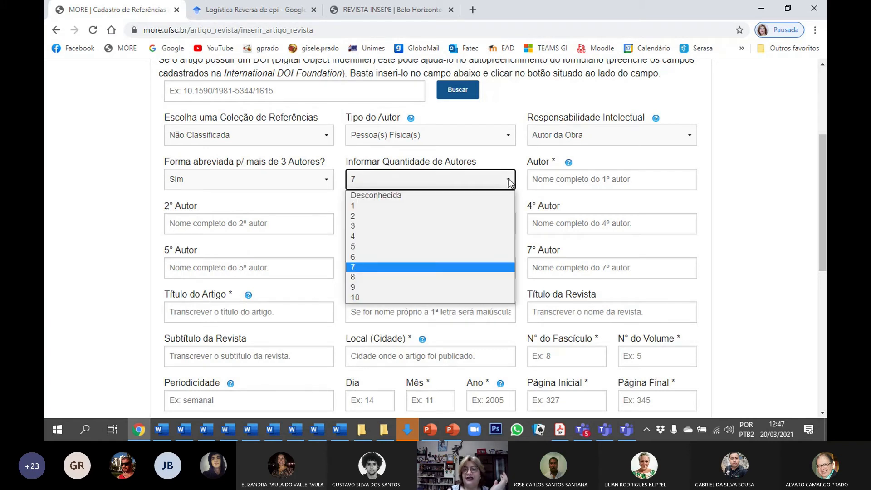
{"action": "left_click", "coordinate": [414, 200]}
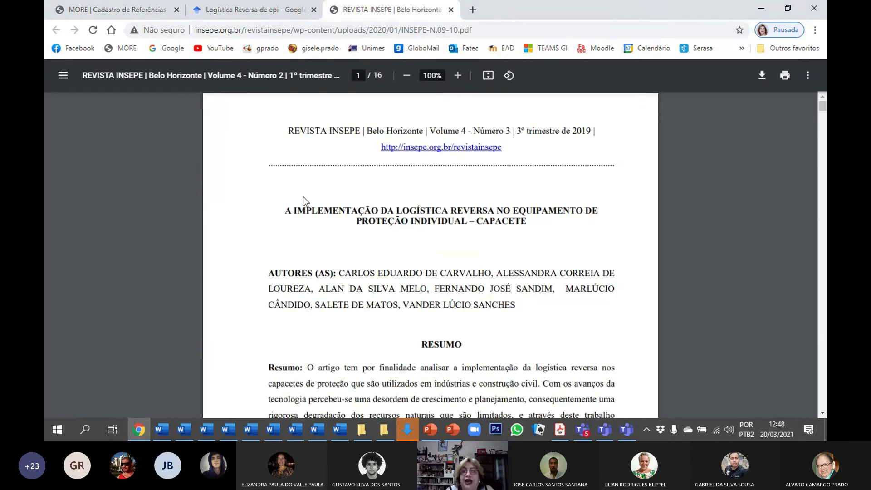
Copy "A IMPLEMENTAÇÃO DA LOGÍSTICA REVERSA NO EQUIPAMENTO DE PROTEÇÃO INDIVIDUAL" from the PDF into the article title and enter "Capacete" as its subtitle.
{"action": "left_click_drag", "start_coordinate": [286, 210], "coordinate": [463, 228]}
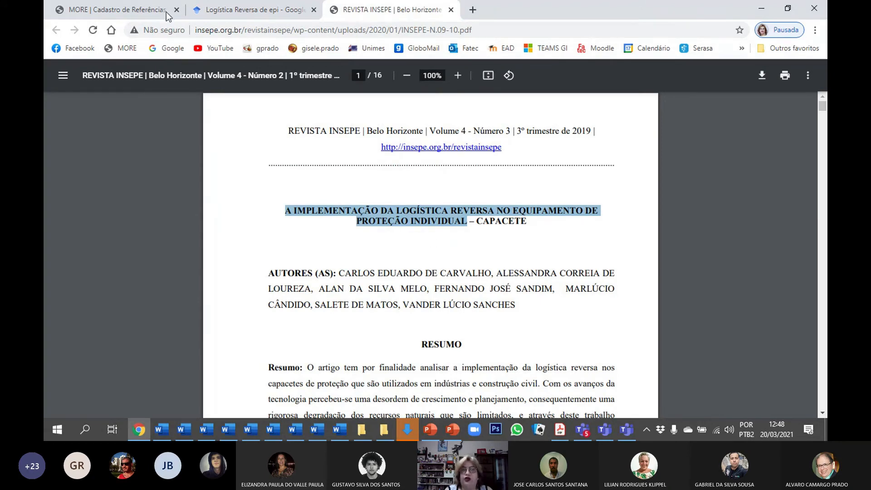
{"action": "left_click", "coordinate": [254, 10]}
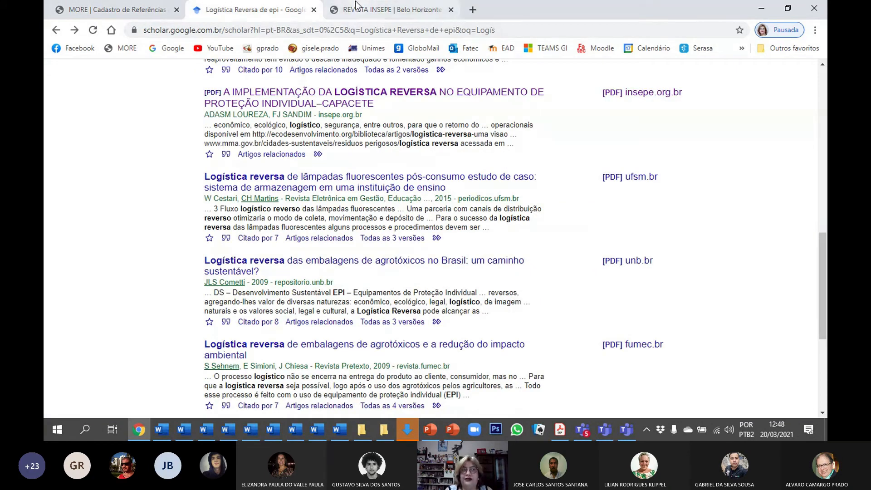
{"action": "left_click", "coordinate": [143, 10]}
{"action": "left_click", "coordinate": [569, 187]}
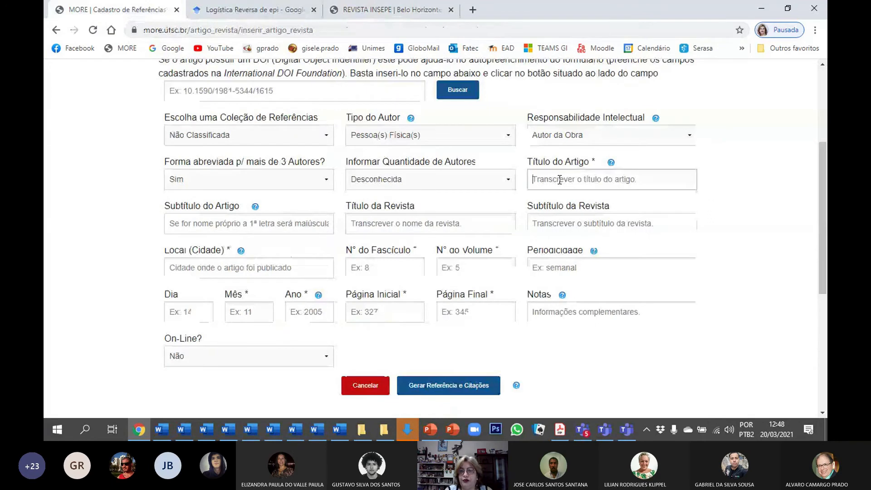
{"action": "key", "text": "ctrl+v"}
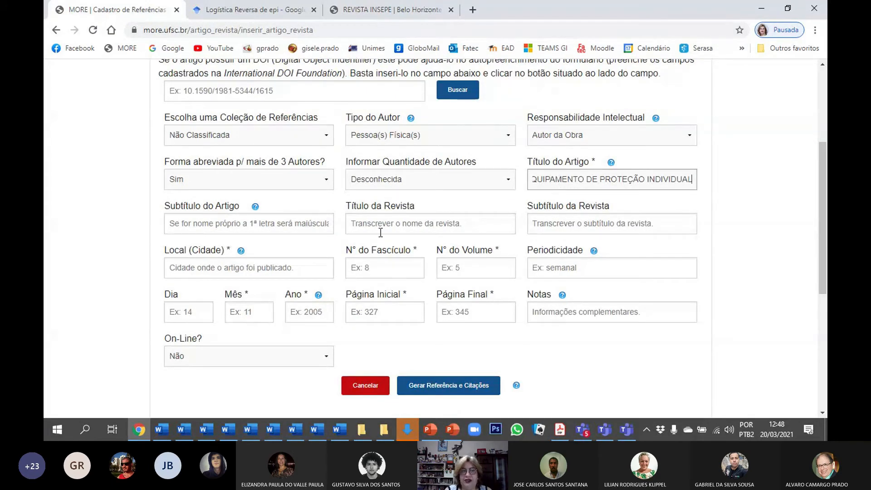
{"action": "left_click", "coordinate": [274, 221]}
{"action": "type", "text": "Capacete"}
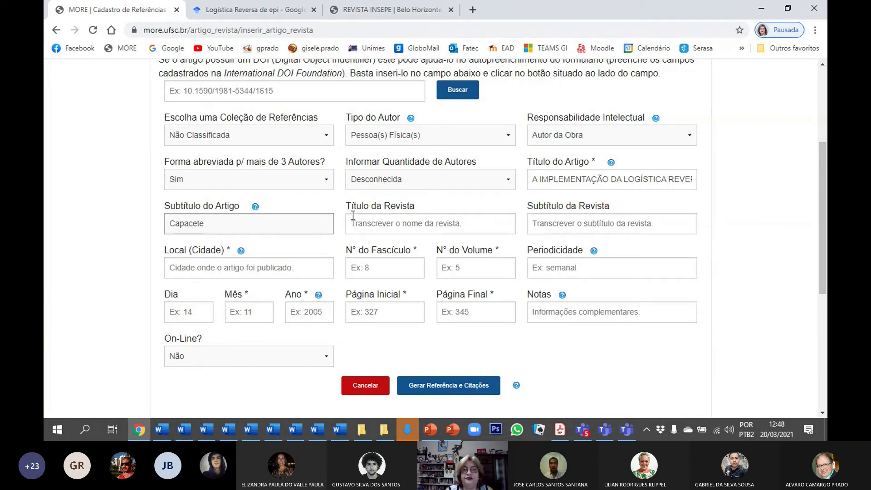
Copy "REVISTA INSEPE" from the article PDF's header into the journal title (Título da Revista) field in MORE.
{"action": "left_click", "coordinate": [357, 10]}
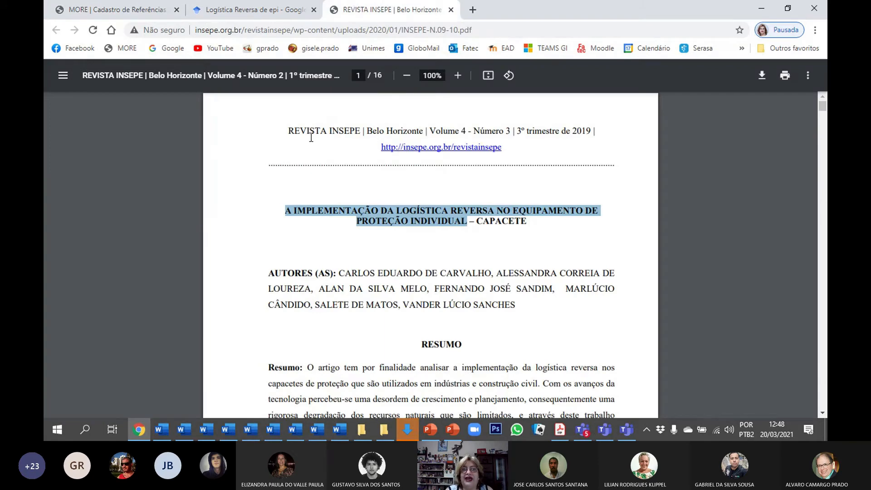
{"action": "left_click_drag", "start_coordinate": [289, 128], "coordinate": [358, 128]}
{"action": "key", "text": "ctrl+c"}
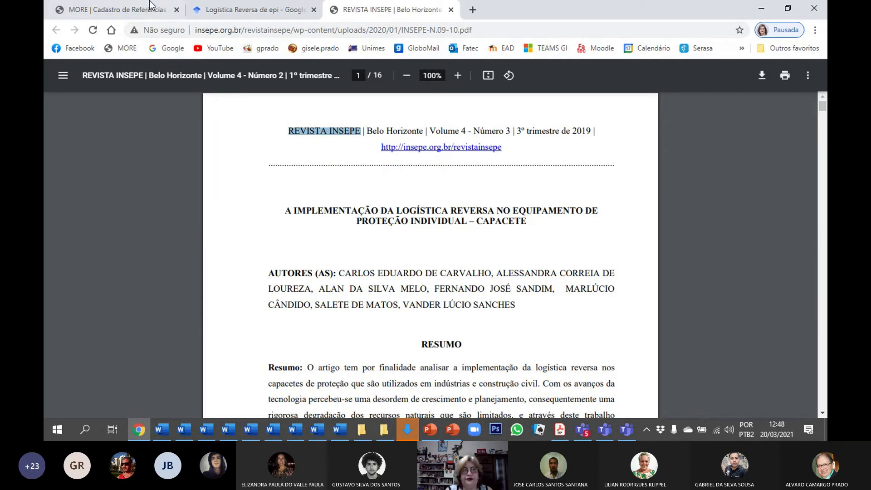
{"action": "left_click", "coordinate": [116, 10]}
{"action": "left_click", "coordinate": [458, 223]}
{"action": "key", "text": "ctrl+v"}
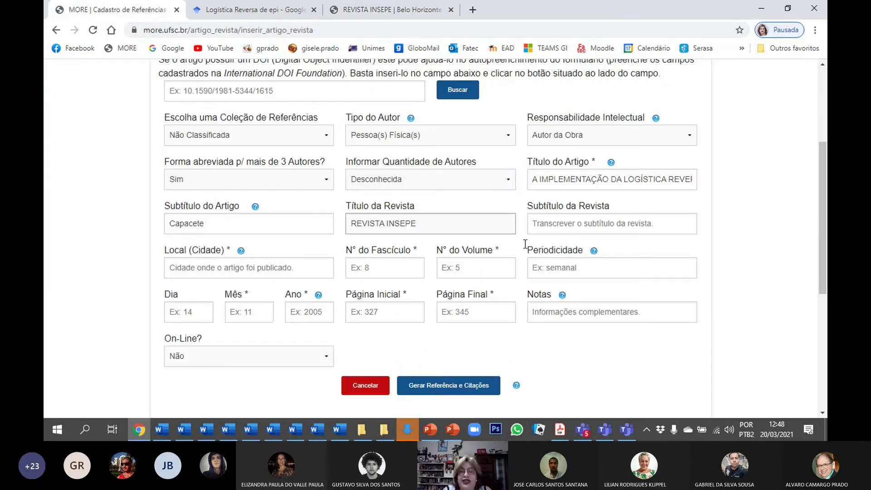
Enter Belo Horizonte as the city of publication.
{"action": "left_click", "coordinate": [288, 263]}
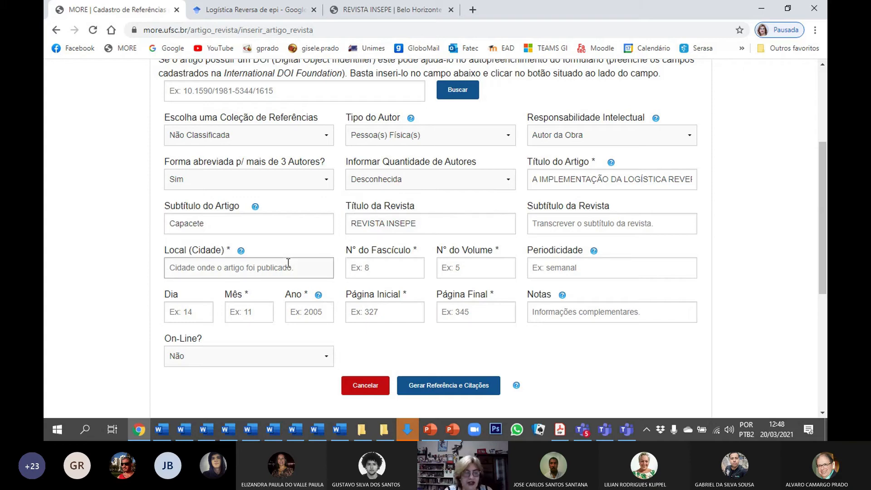
{"action": "type", "text": "Belo H"}
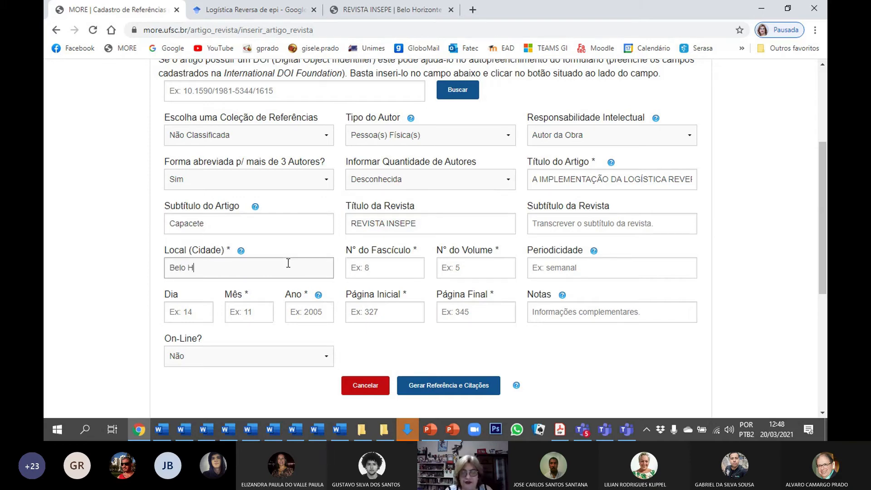
{"action": "type", "text": "orizonte"}
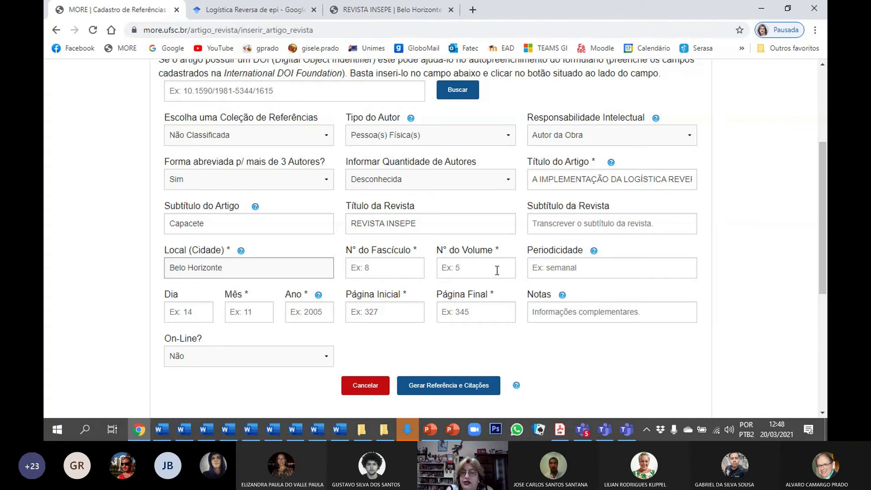
Check the issue data in the article PDF and enter volume 4 and issue (fascículo) 3 in the form.
{"action": "left_click", "coordinate": [356, 15]}
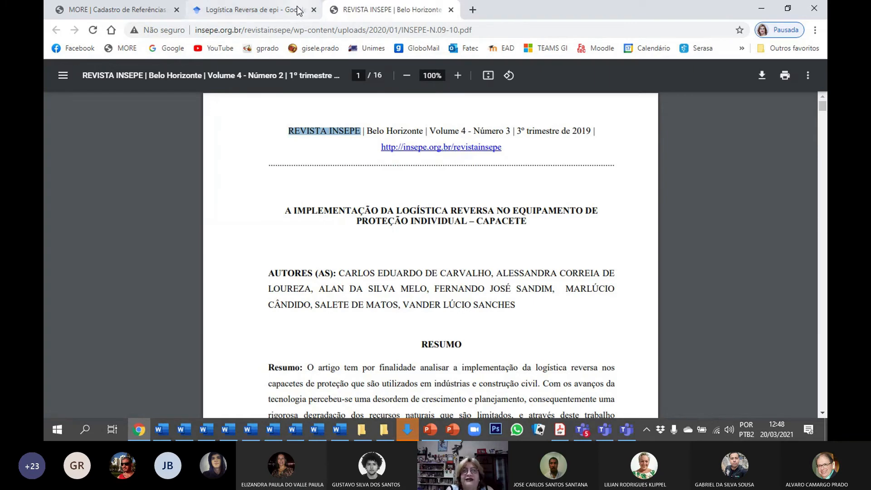
{"action": "left_click", "coordinate": [172, 6]}
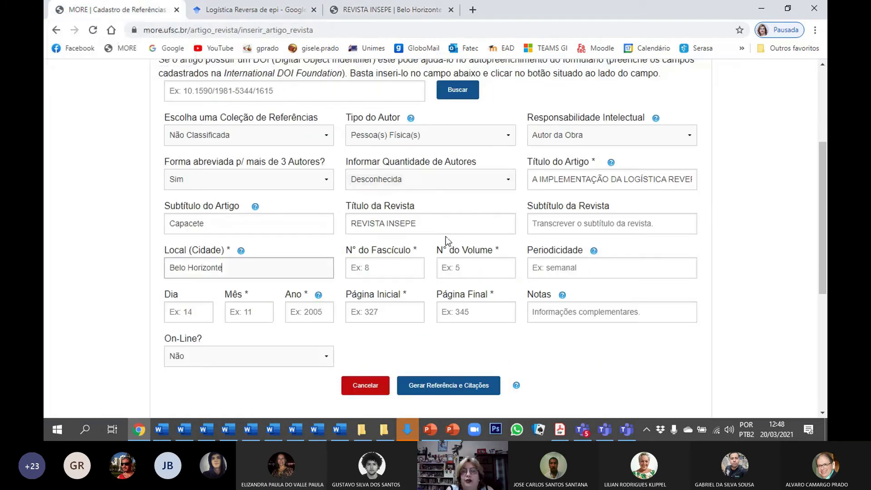
{"action": "left_click", "coordinate": [446, 270]}
{"action": "type", "text": "4"}
{"action": "left_click", "coordinate": [411, 273]}
{"action": "type", "text": "3"}
{"action": "left_click", "coordinate": [586, 269]}
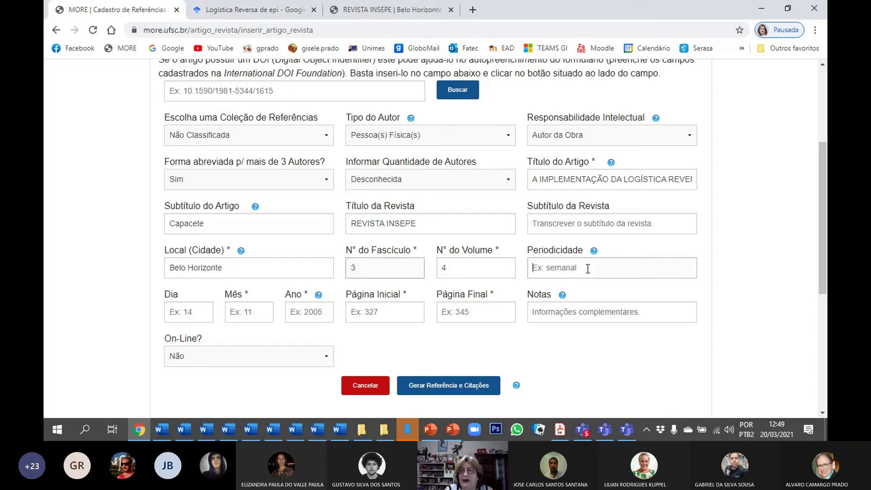
Enter trimestral as the periodicity, check the issue date in the article PDF, and enter month 6 and year 2019.
{"action": "type", "text": "trimestral"}
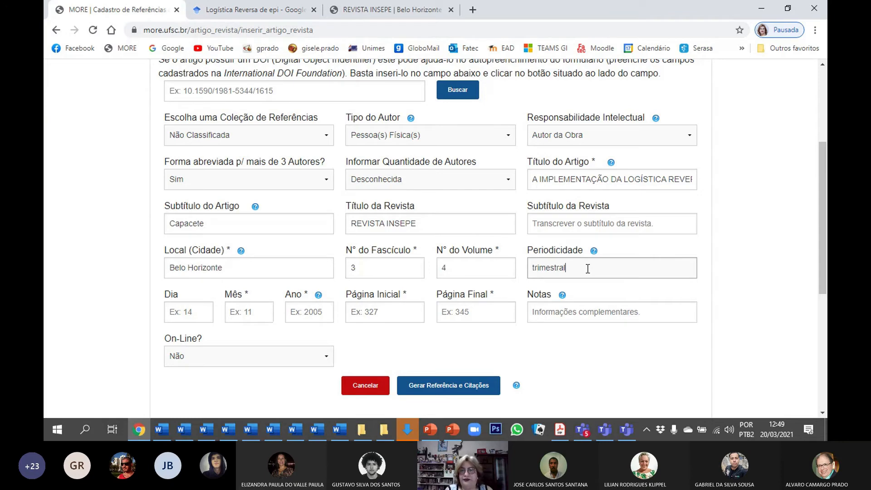
{"action": "scroll", "coordinate": [443, 250], "scroll_direction": "down", "scroll_amount": 1}
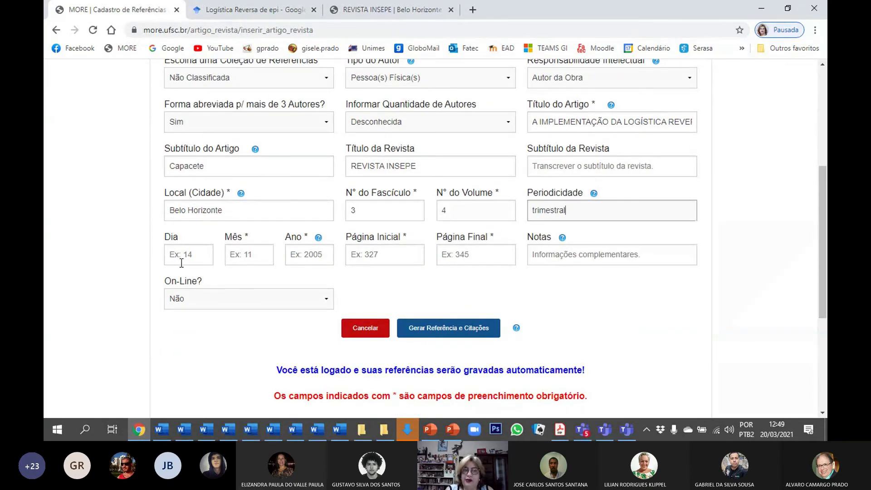
{"action": "left_click", "coordinate": [409, 9]}
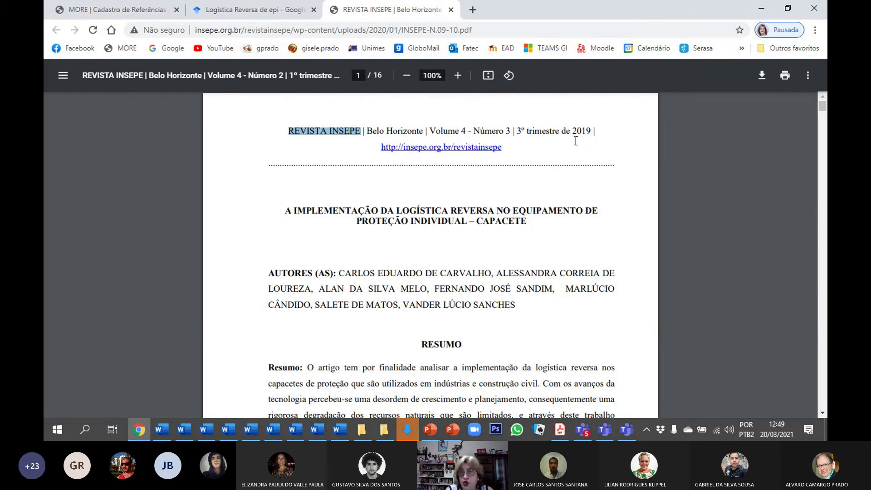
{"action": "left_click", "coordinate": [111, 10]}
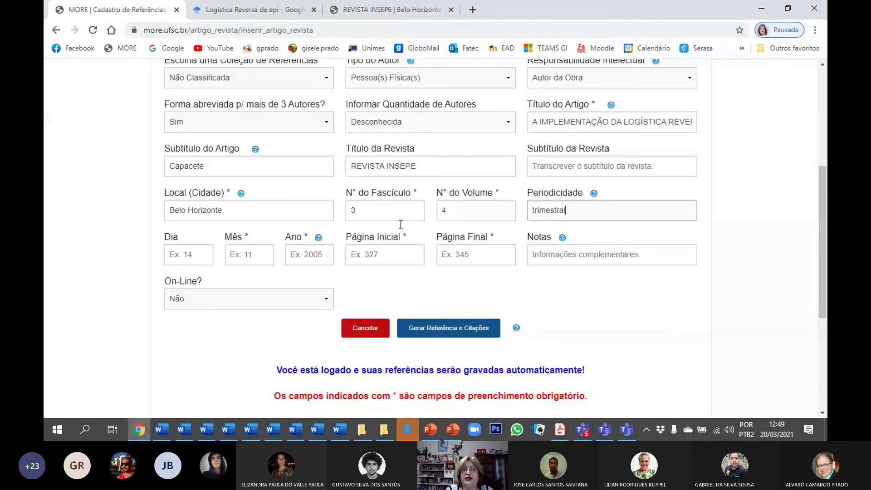
{"action": "type", "text": "6"}
{"action": "left_click", "coordinate": [321, 257]}
{"action": "type", "text": "2019"}
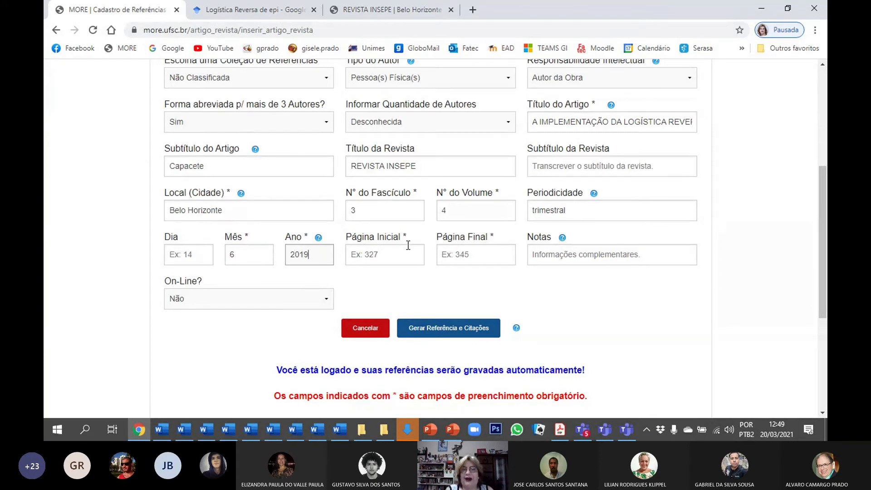
Check the page numbering in the article PDF and change the publication month in the form to 7.
{"action": "left_click", "coordinate": [348, 10]}
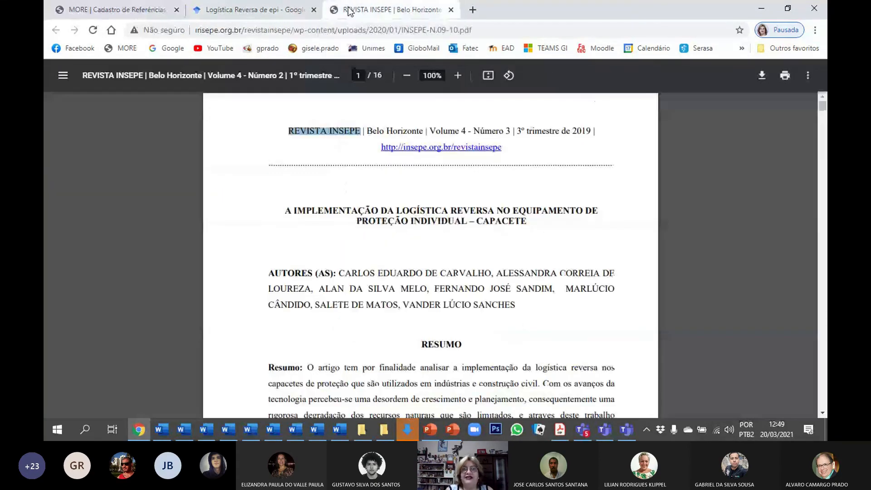
{"action": "scroll", "coordinate": [504, 156], "scroll_direction": "down", "scroll_amount": 9}
{"action": "scroll", "coordinate": [516, 163], "scroll_direction": "down", "scroll_amount": 14}
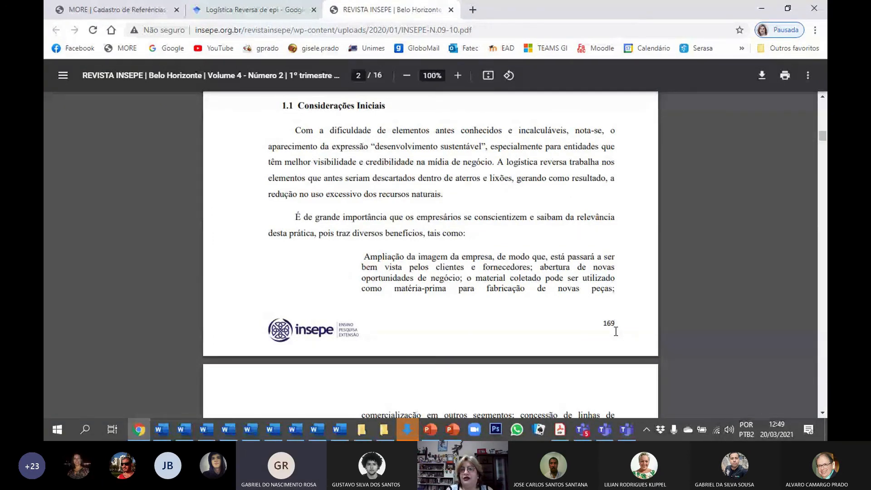
{"action": "scroll", "coordinate": [615, 331], "scroll_direction": "up", "scroll_amount": 10}
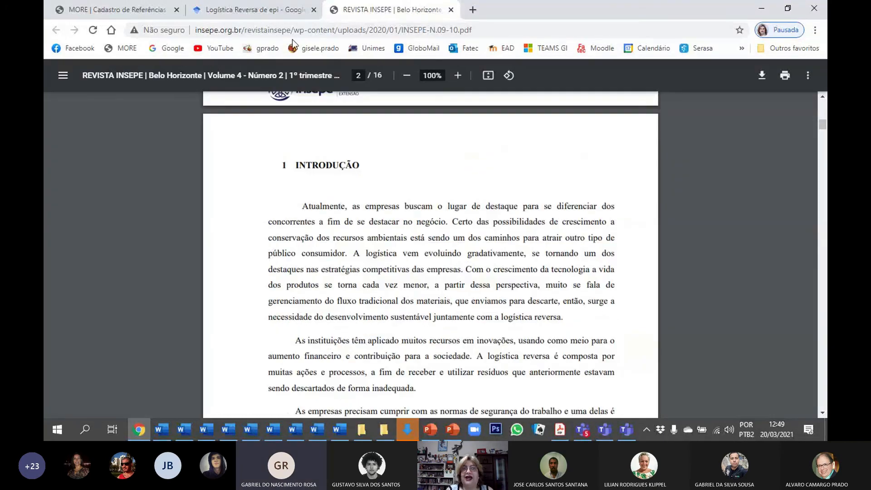
{"action": "left_click", "coordinate": [163, 10]}
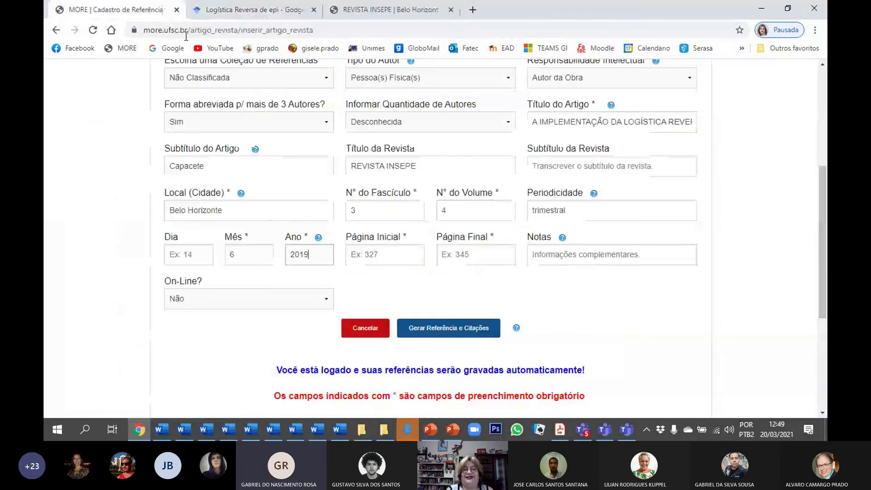
{"action": "double_click", "coordinate": [231, 255]}
{"action": "type", "text": "7"}
Examine the footers of the article PDF's opening and final pages for the first and last page numbers.
{"action": "left_click", "coordinate": [390, 11]}
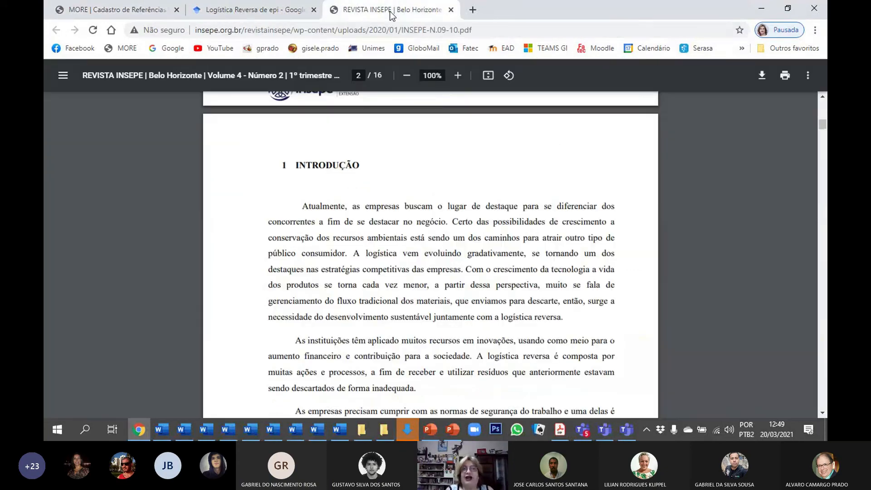
{"action": "scroll", "coordinate": [556, 242], "scroll_direction": "up", "scroll_amount": 10}
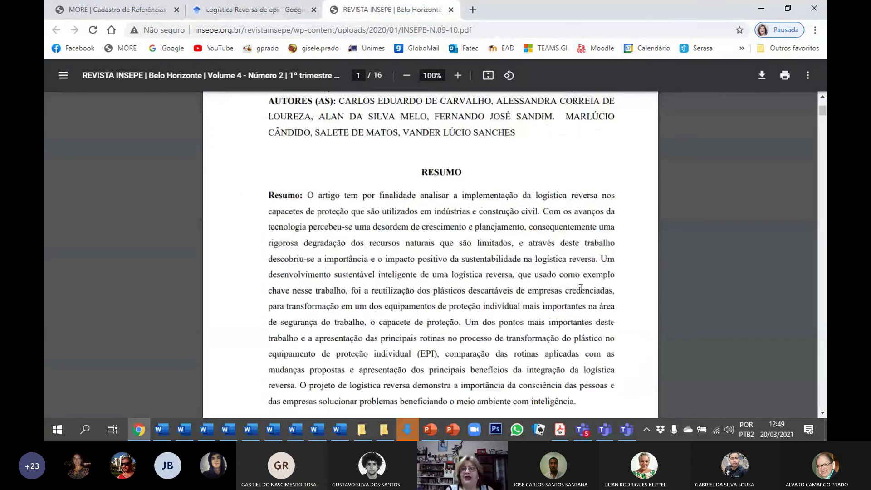
{"action": "scroll", "coordinate": [543, 211], "scroll_direction": "up", "scroll_amount": 2}
{"action": "scroll", "coordinate": [542, 214], "scroll_direction": "down", "scroll_amount": 9}
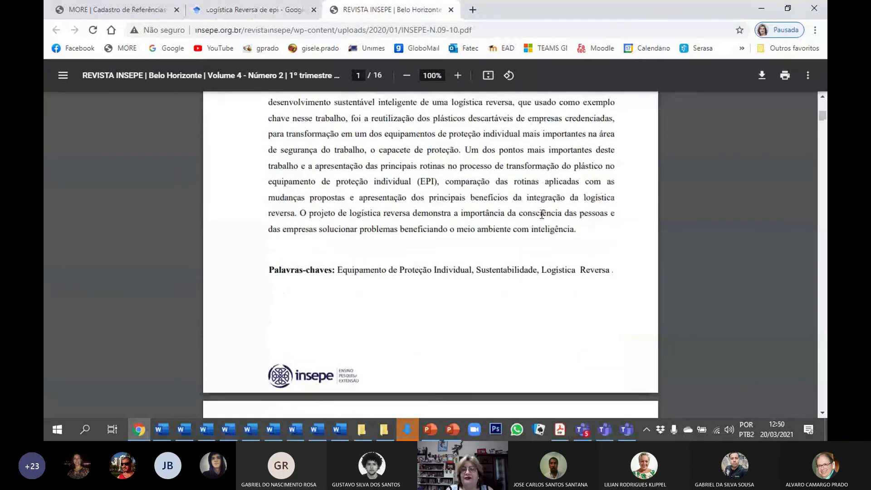
{"action": "scroll", "coordinate": [543, 218], "scroll_direction": "down", "scroll_amount": 15}
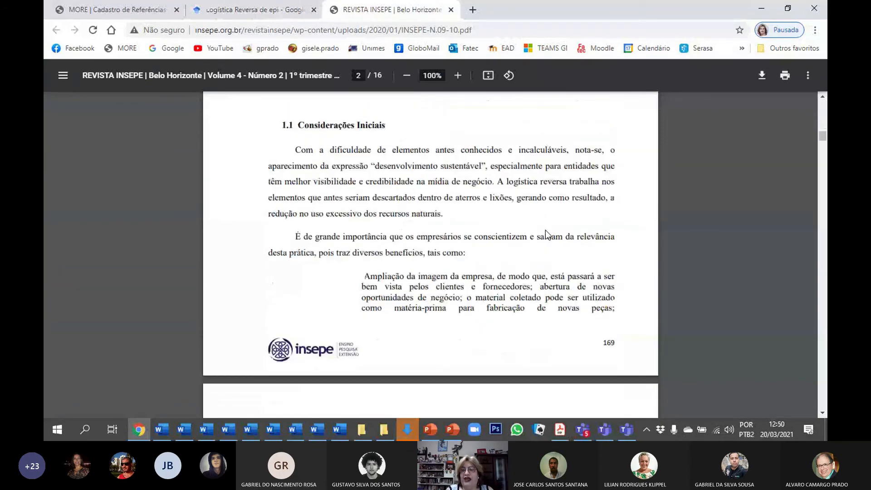
{"action": "scroll", "coordinate": [546, 225], "scroll_direction": "up", "scroll_amount": 7}
{"action": "scroll", "coordinate": [546, 227], "scroll_direction": "down", "scroll_amount": 4}
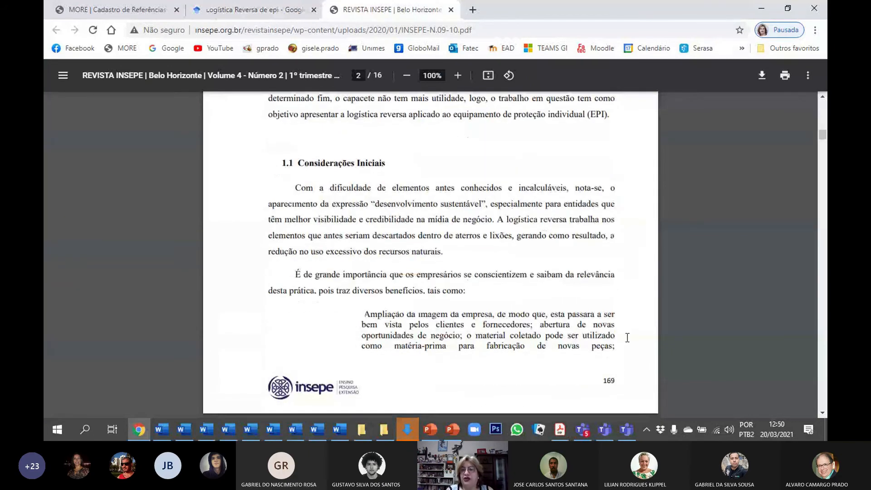
{"action": "scroll", "coordinate": [539, 301], "scroll_direction": "up", "scroll_amount": 14}
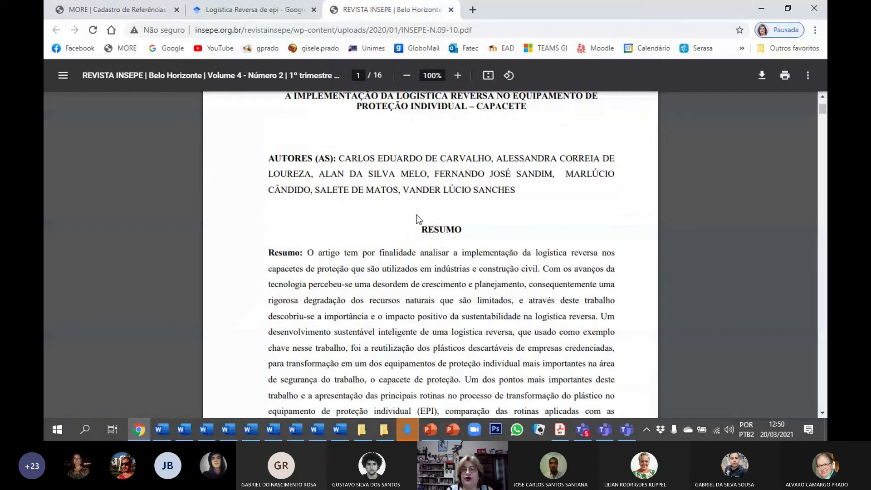
{"action": "left_click_drag", "start_coordinate": [822, 110], "coordinate": [726, 433]}
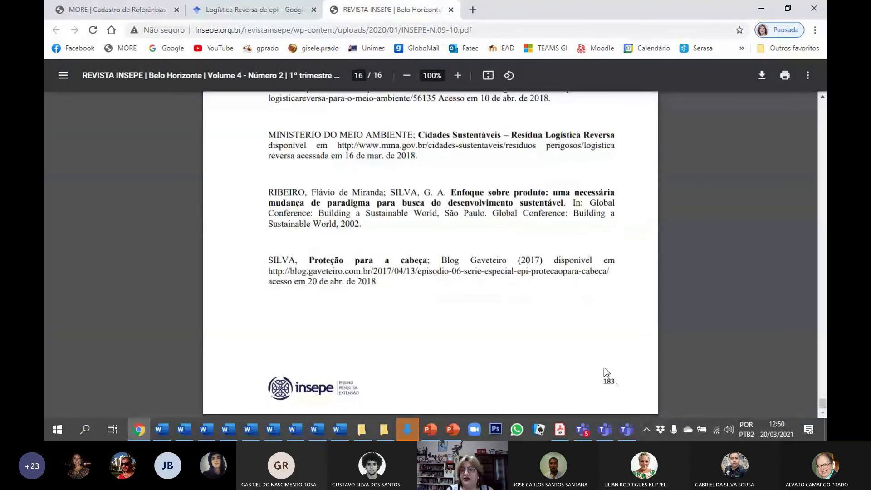
Enter 168 as the initial page and 183 as the final page of the article in the MORE form.
{"action": "left_click", "coordinate": [132, 9]}
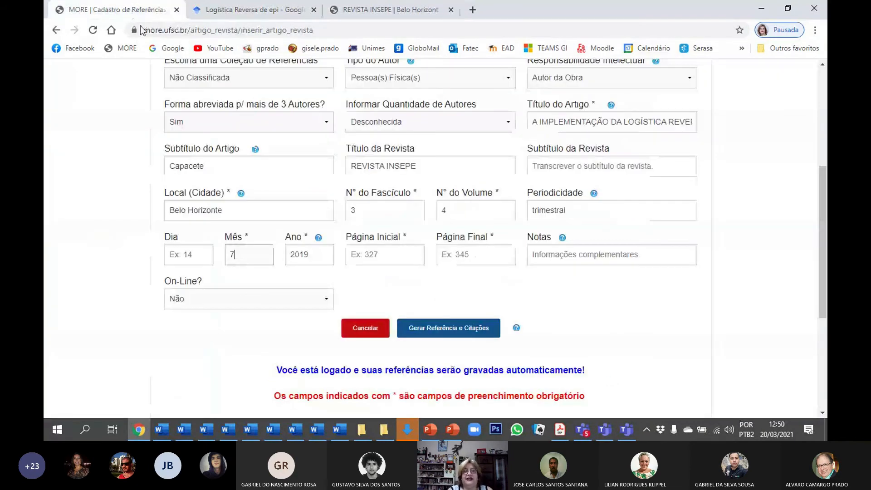
{"action": "left_click", "coordinate": [379, 259]}
{"action": "type", "text": "168"}
{"action": "left_click", "coordinate": [478, 254]}
{"action": "type", "text": "18"}
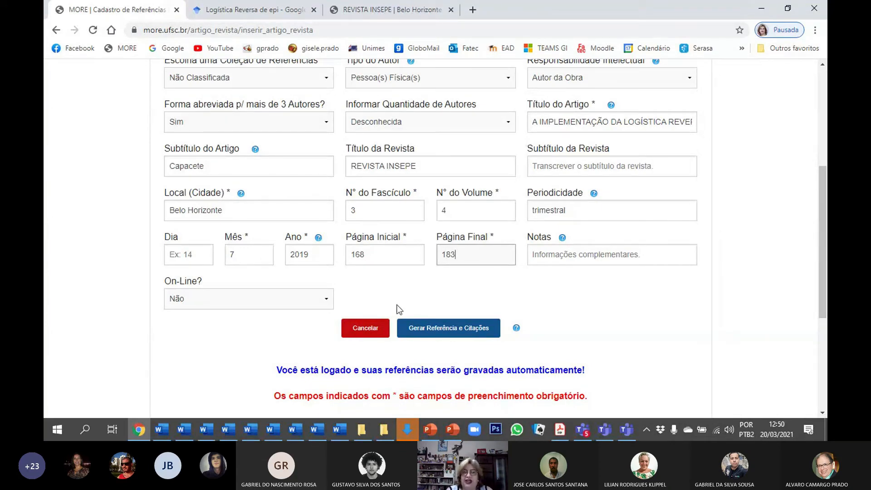
Mark the article as online (Sim) and copy the PDF's web address into the Endereço (URL) field.
{"action": "left_click", "coordinate": [326, 299]}
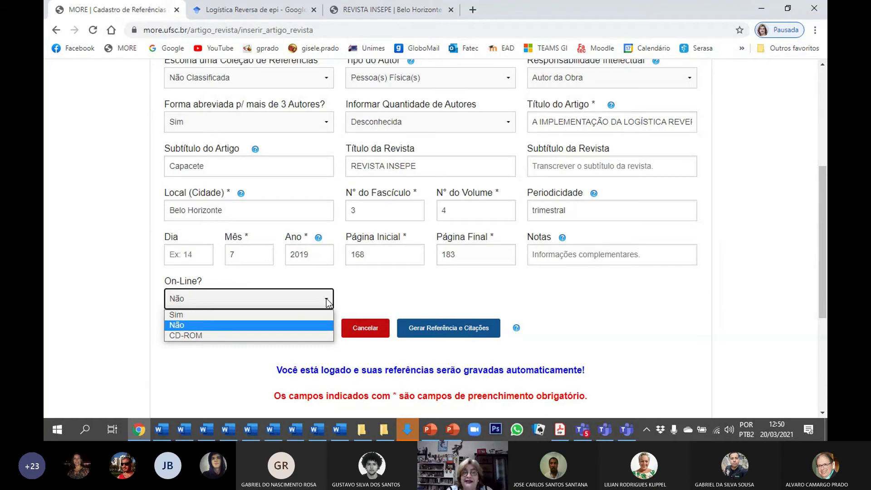
{"action": "left_click", "coordinate": [307, 312]}
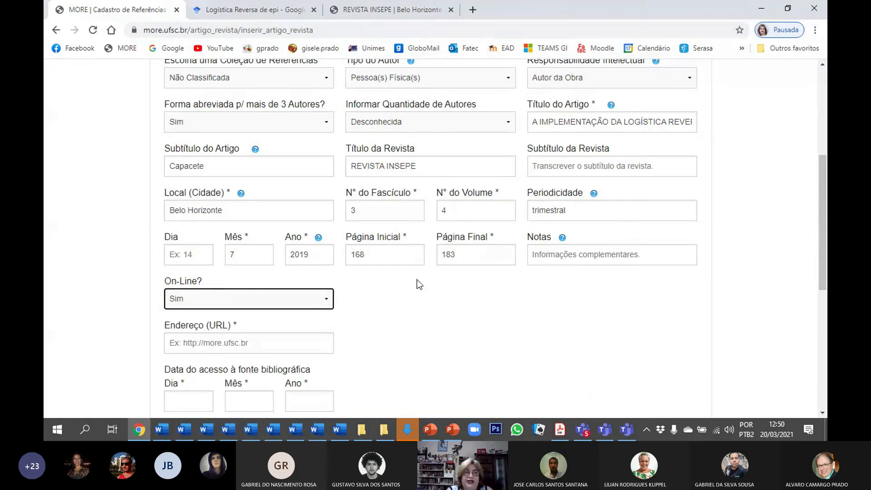
{"action": "scroll", "coordinate": [417, 280], "scroll_direction": "down", "scroll_amount": 2}
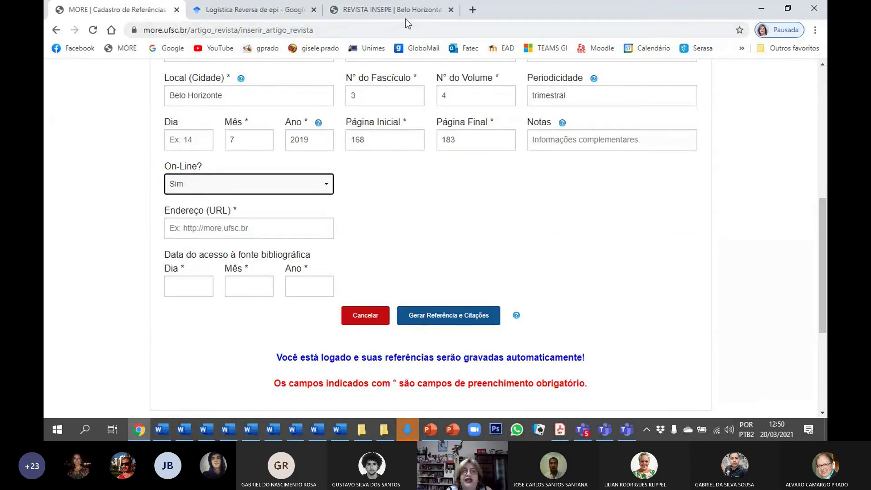
{"action": "left_click", "coordinate": [398, 9]}
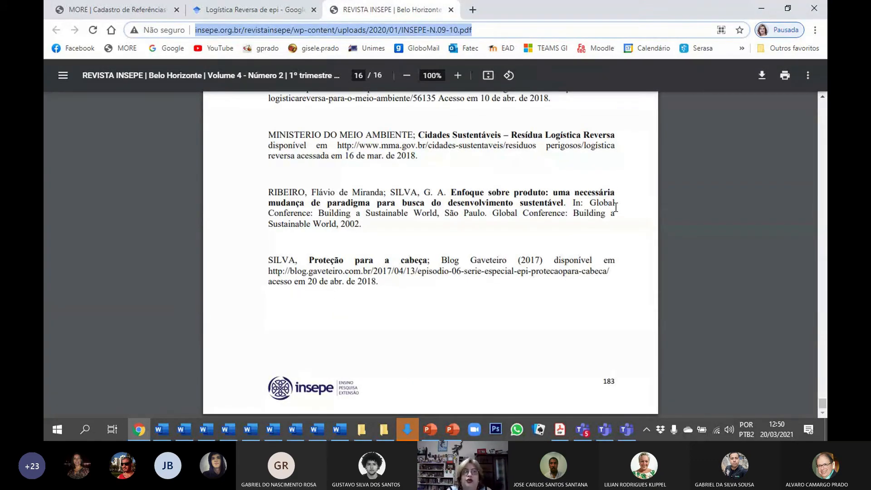
{"action": "left_click", "coordinate": [119, 13]}
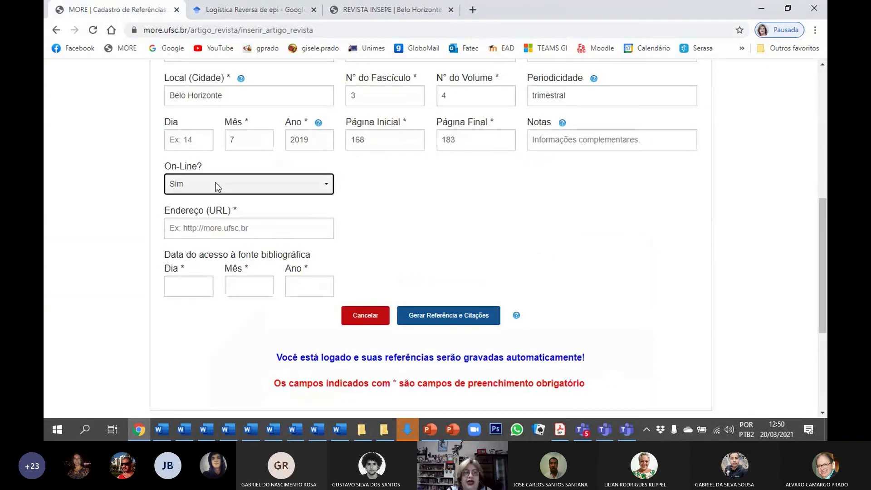
{"action": "left_click", "coordinate": [230, 223]}
{"action": "key", "text": "ctrl+v"}
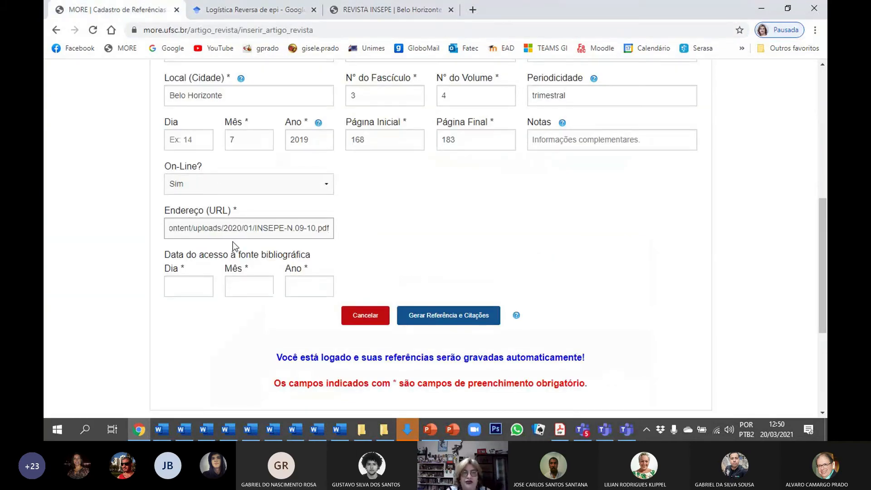
Enter 20/03/2021 as the date of access to the source.
{"action": "left_click", "coordinate": [205, 289]}
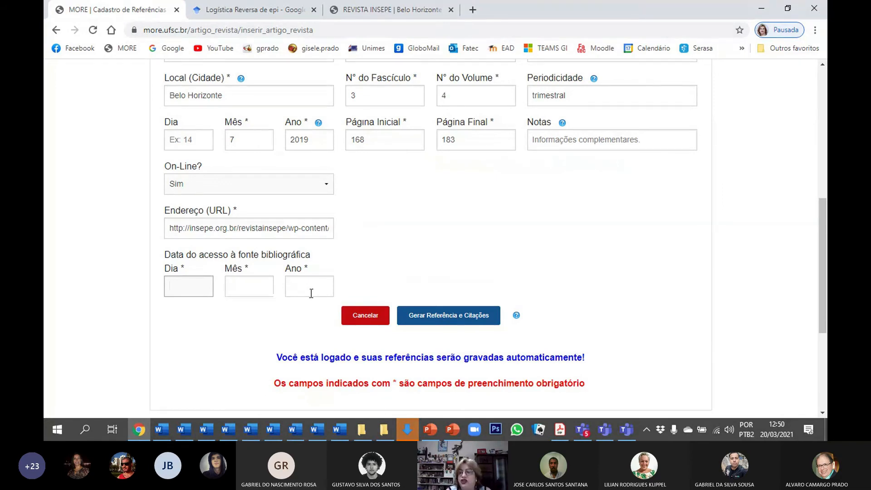
{"action": "type", "text": "20"}
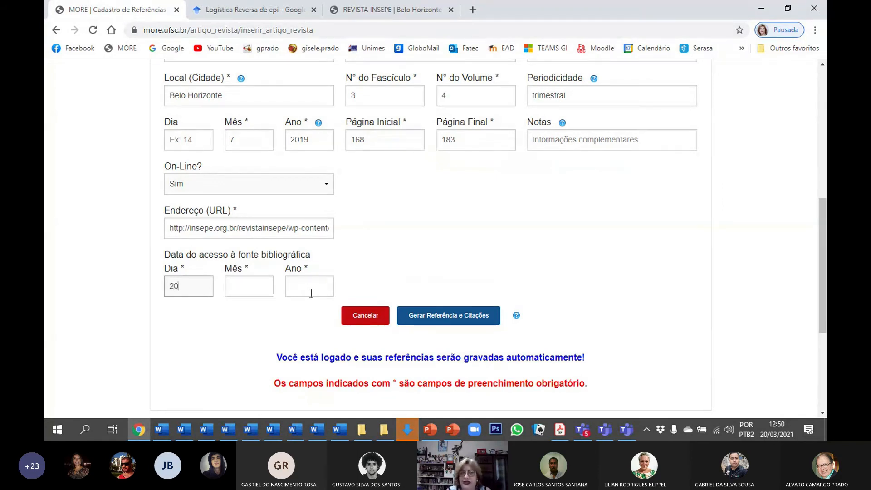
{"action": "left_click", "coordinate": [264, 294]}
{"action": "type", "text": "03"}
{"action": "left_click", "coordinate": [291, 281]}
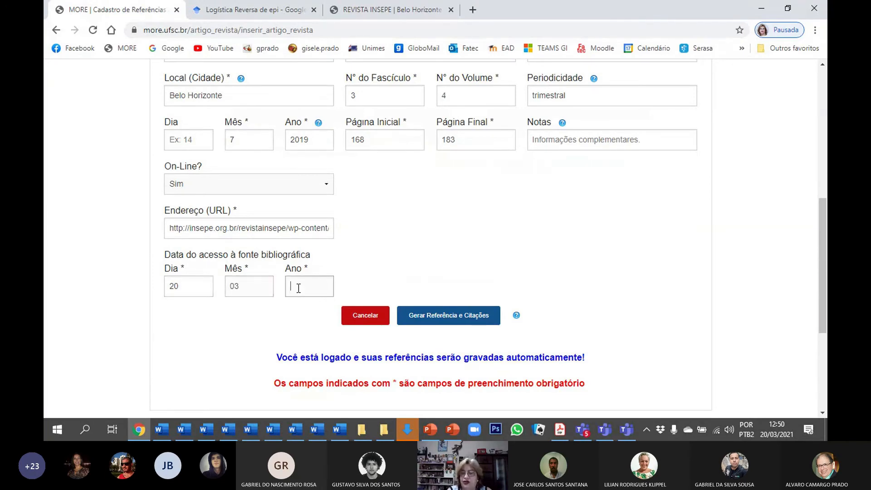
{"action": "type", "text": "2021"}
Review the form, try to generate the reference and citations, and return to the filled-in form.
{"action": "scroll", "coordinate": [364, 251], "scroll_direction": "up", "scroll_amount": 8}
{"action": "scroll", "coordinate": [364, 251], "scroll_direction": "down", "scroll_amount": 6}
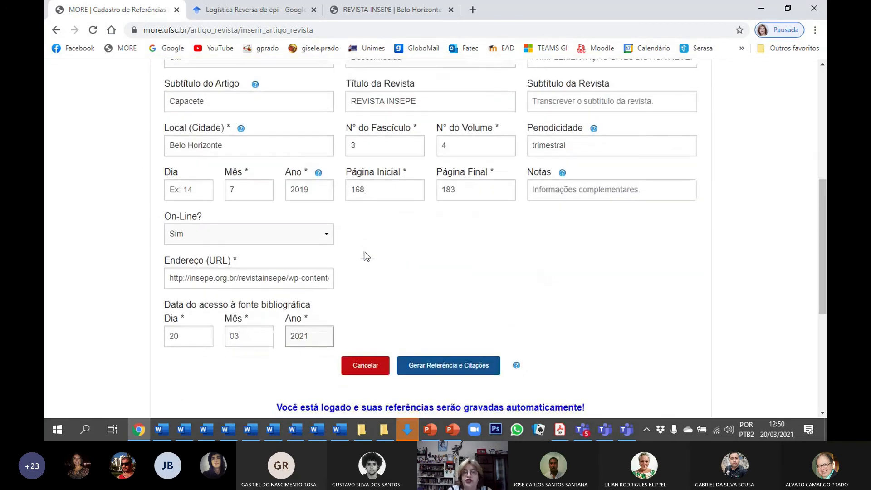
{"action": "scroll", "coordinate": [367, 257], "scroll_direction": "down", "scroll_amount": 2}
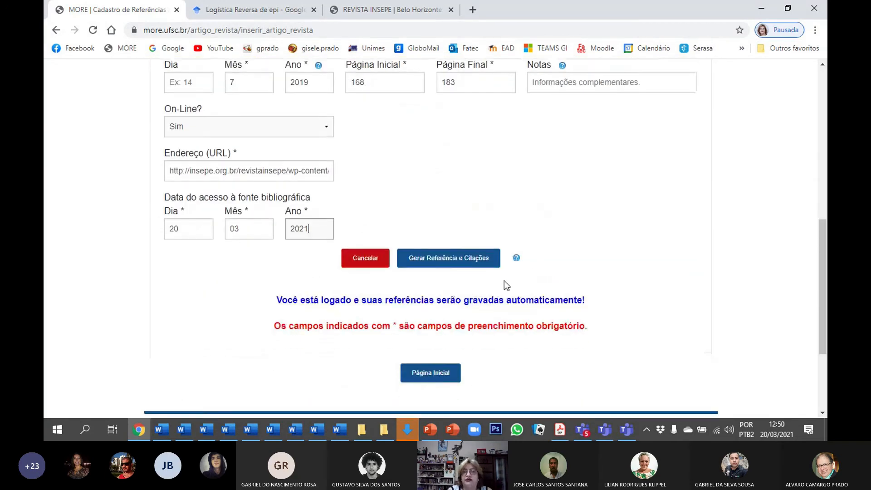
{"action": "left_click", "coordinate": [481, 264]}
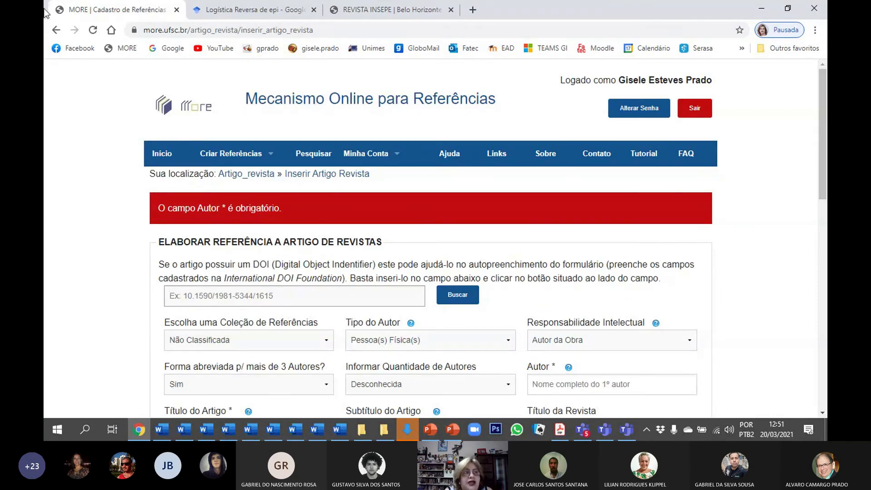
{"action": "left_click", "coordinate": [57, 31]}
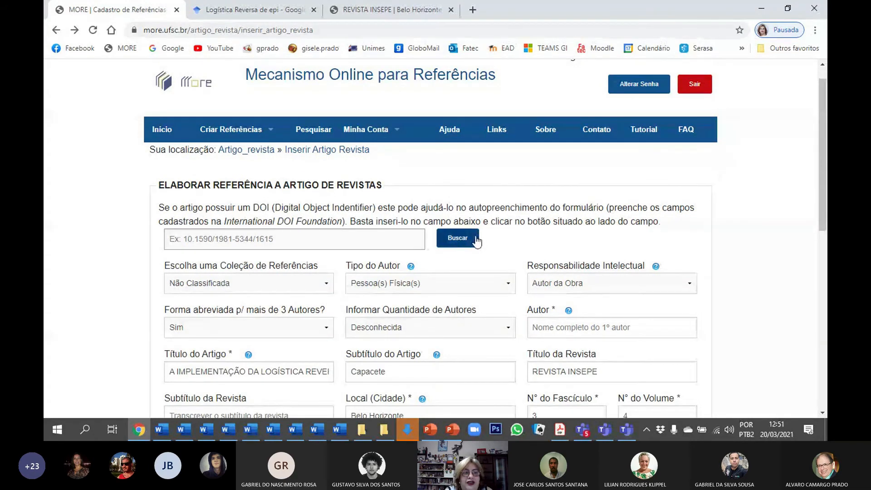
{"action": "scroll", "coordinate": [481, 240], "scroll_direction": "down", "scroll_amount": 3}
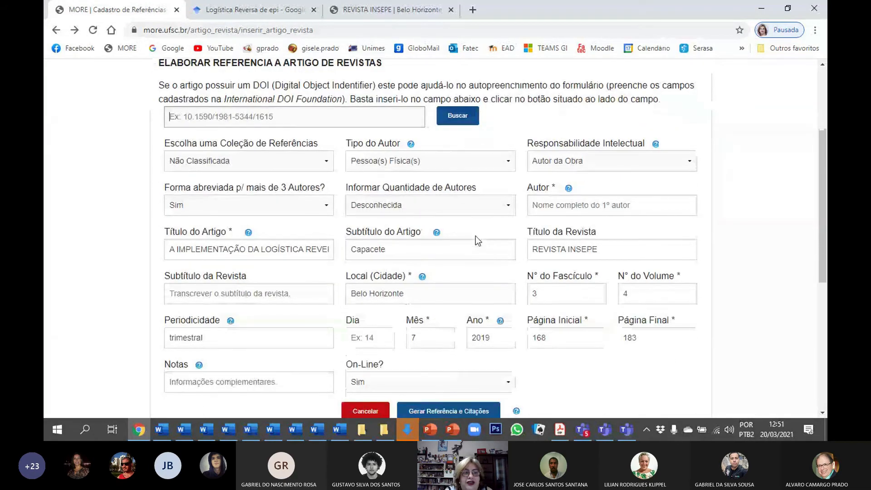
{"action": "scroll", "coordinate": [476, 236], "scroll_direction": "down", "scroll_amount": 1}
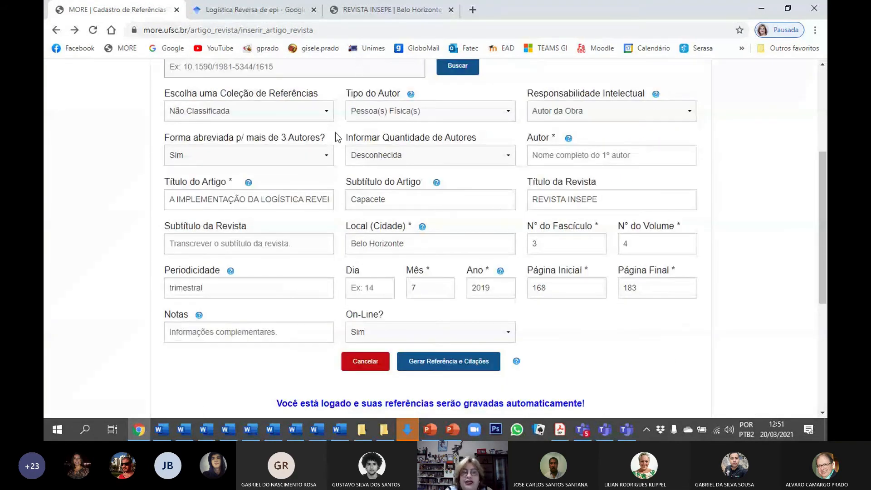
Close the article PDF and return to the Google Acadêmico results on reverse logistics of EPI.
{"action": "left_click", "coordinate": [451, 10]}
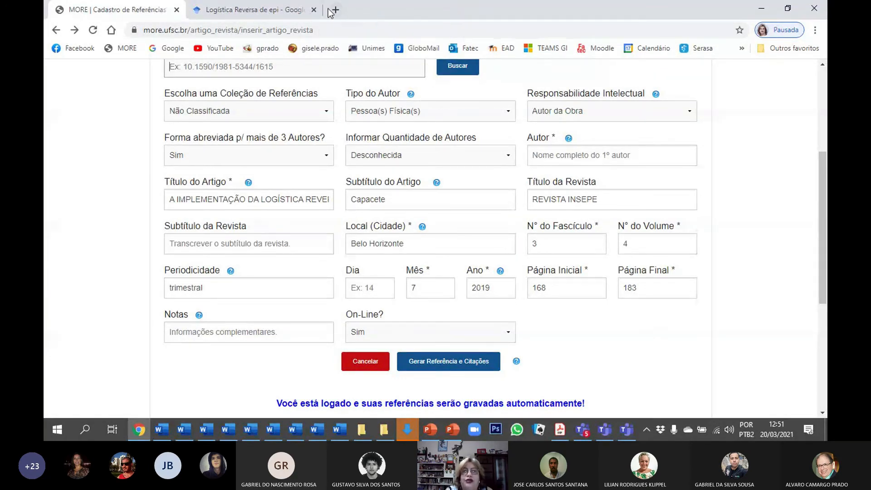
{"action": "left_click", "coordinate": [254, 10]}
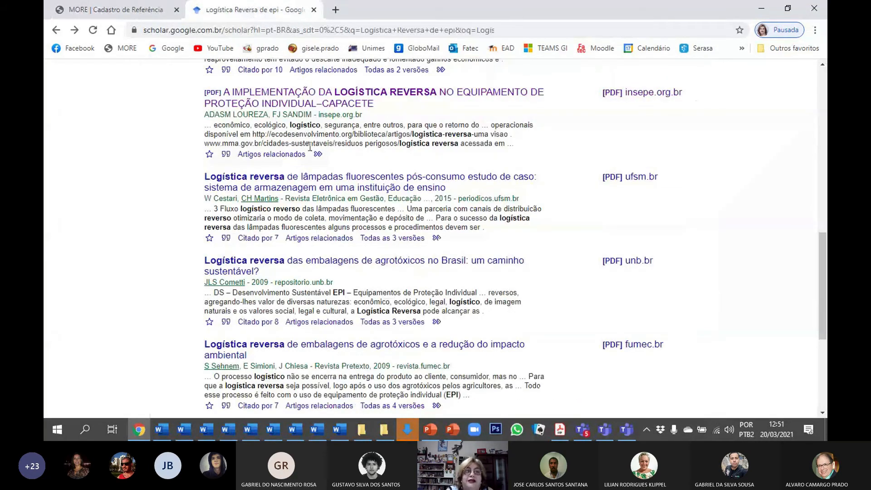
Reopen the INSEPE article on reverse logistics for protective helmets and copy the first author's name from its author list.
{"action": "scroll", "coordinate": [310, 147], "scroll_direction": "up", "scroll_amount": 3}
{"action": "left_click", "coordinate": [320, 214]}
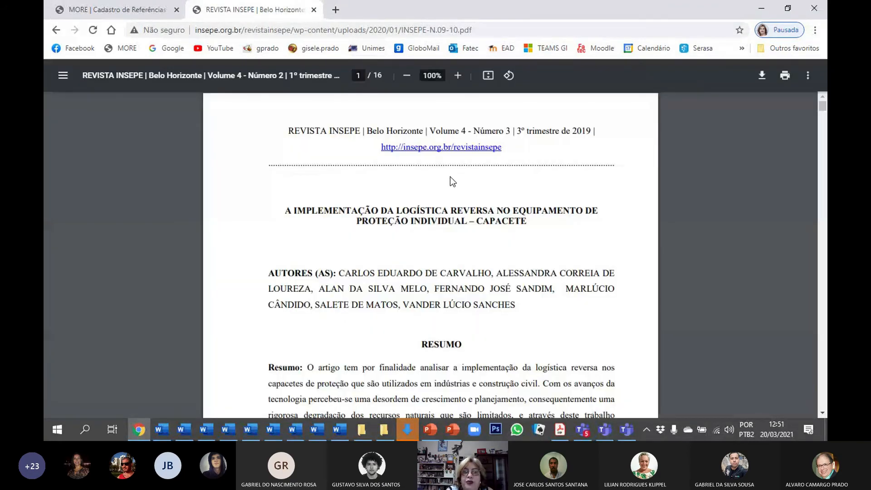
{"action": "scroll", "coordinate": [450, 176], "scroll_direction": "down", "scroll_amount": 1}
{"action": "left_click_drag", "start_coordinate": [339, 215], "coordinate": [489, 215]}
{"action": "key", "text": "ctrl+c"}
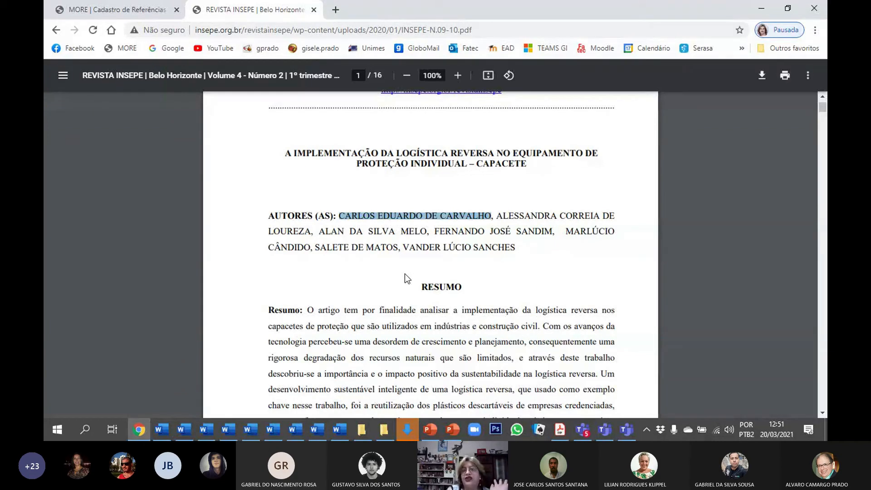
Return to the MORE magazine article form and paste the copied first author's name into the Autor field.
{"action": "left_click", "coordinate": [55, 30]}
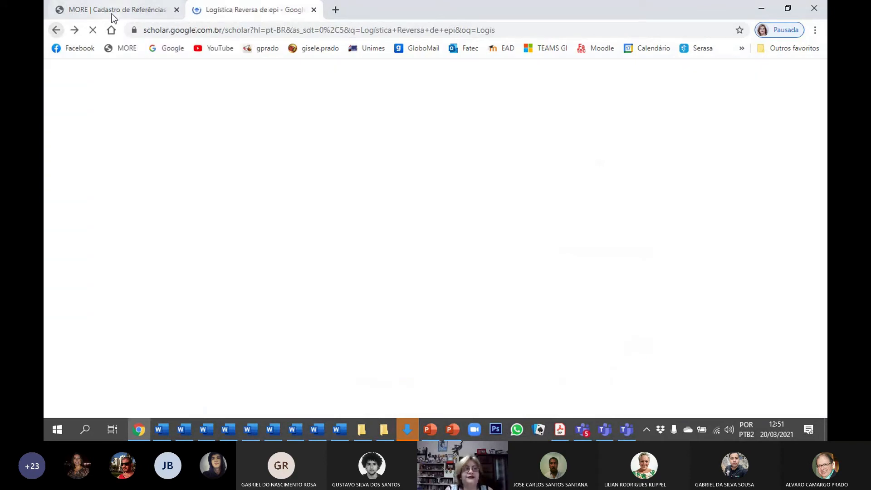
{"action": "left_click", "coordinate": [113, 10]}
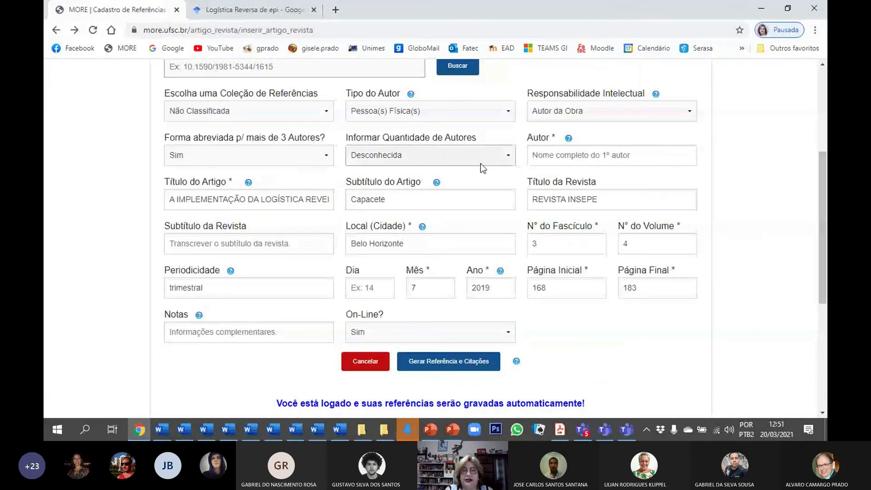
{"action": "left_click", "coordinate": [565, 155]}
{"action": "key", "text": "ctrl+v"}
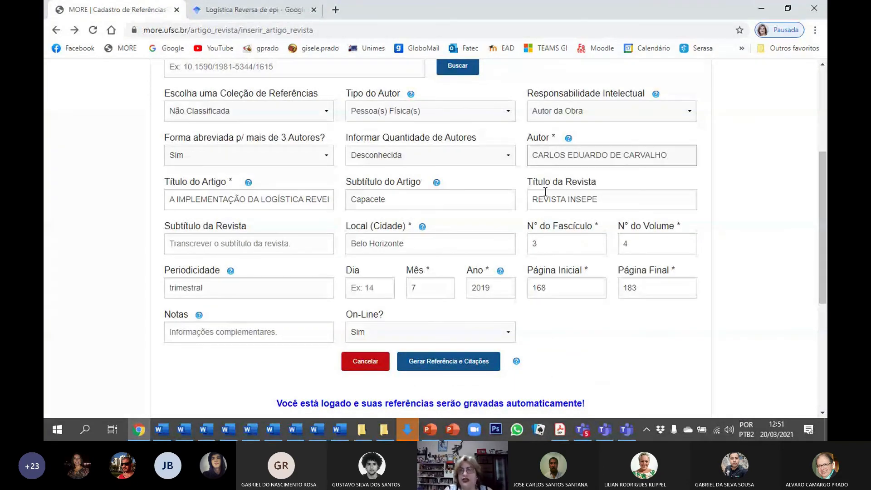
Generate the magazine article reference and citations, and review the generated texts.
{"action": "left_click", "coordinate": [464, 366]}
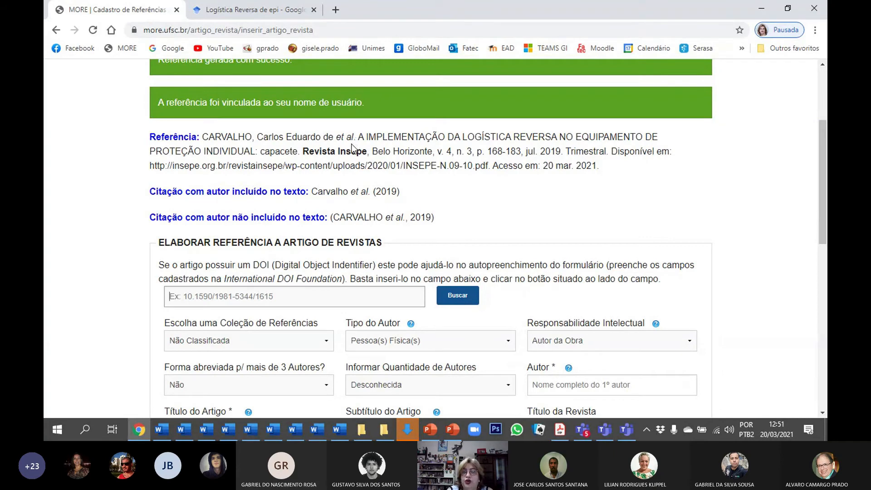
{"action": "scroll", "coordinate": [353, 147], "scroll_direction": "down", "scroll_amount": 3}
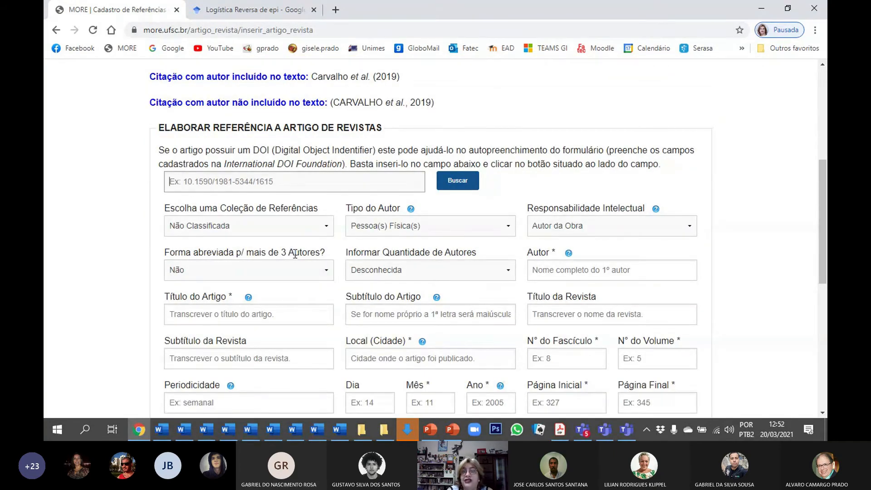
{"action": "scroll", "coordinate": [291, 269], "scroll_direction": "up", "scroll_amount": 1}
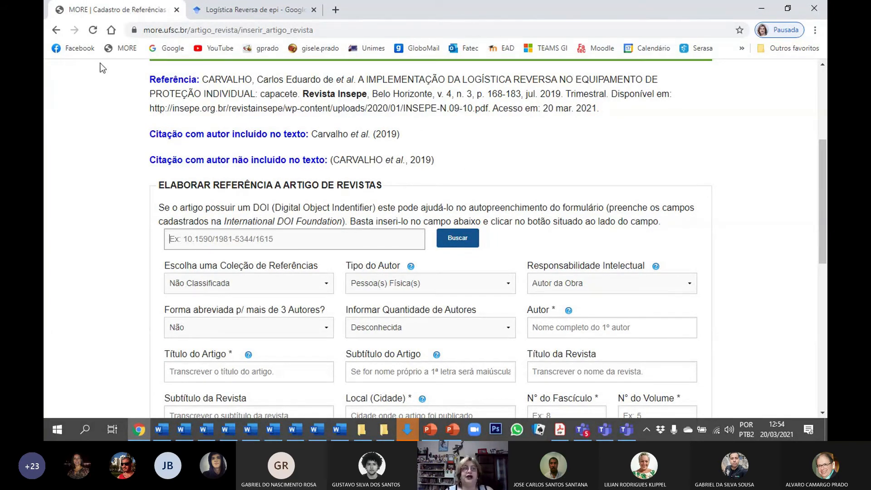
{"action": "scroll", "coordinate": [252, 138], "scroll_direction": "up", "scroll_amount": 5}
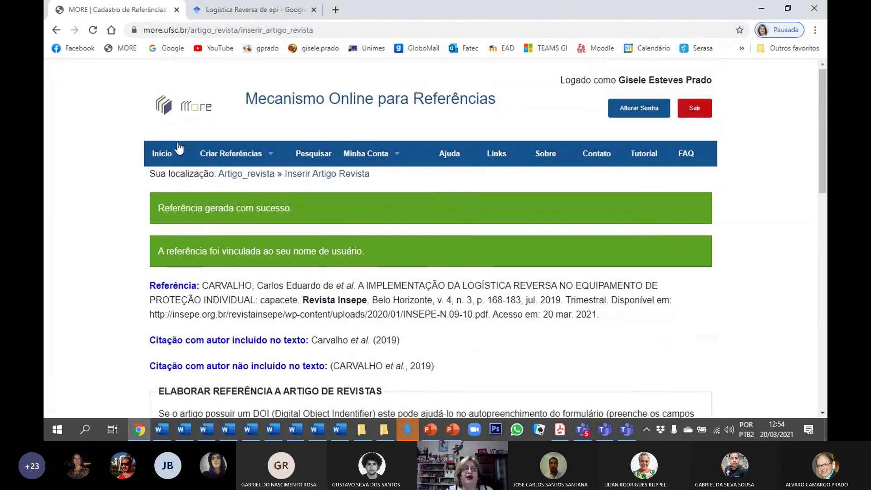
Go back to the MORE start page and look over the reference types in Menu para Referências ABNT.
{"action": "left_click", "coordinate": [180, 148]}
{"action": "scroll", "coordinate": [469, 178], "scroll_direction": "down", "scroll_amount": 1}
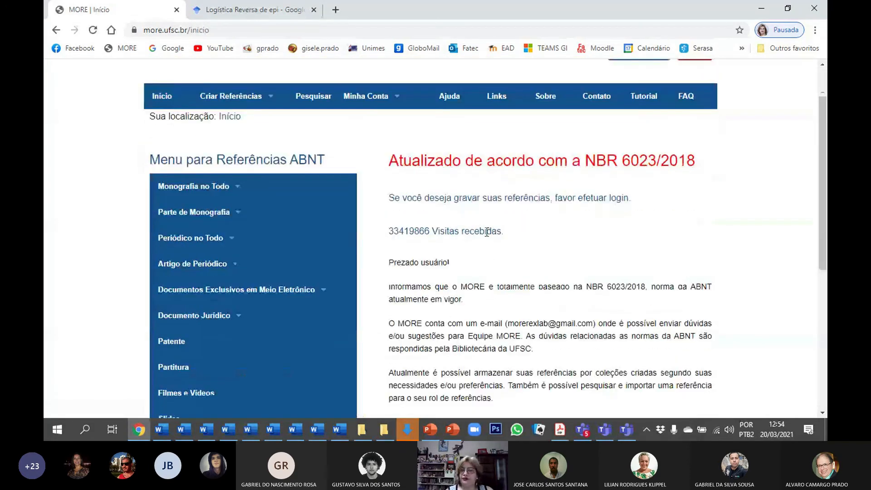
{"action": "scroll", "coordinate": [470, 174], "scroll_direction": "down", "scroll_amount": 1}
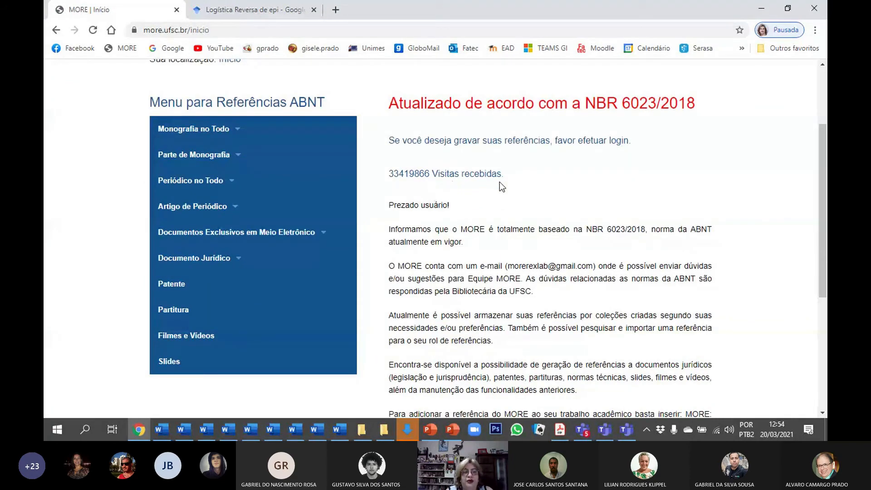
{"action": "left_click", "coordinate": [221, 133]}
{"action": "mouse_move", "coordinate": [175, 236]}
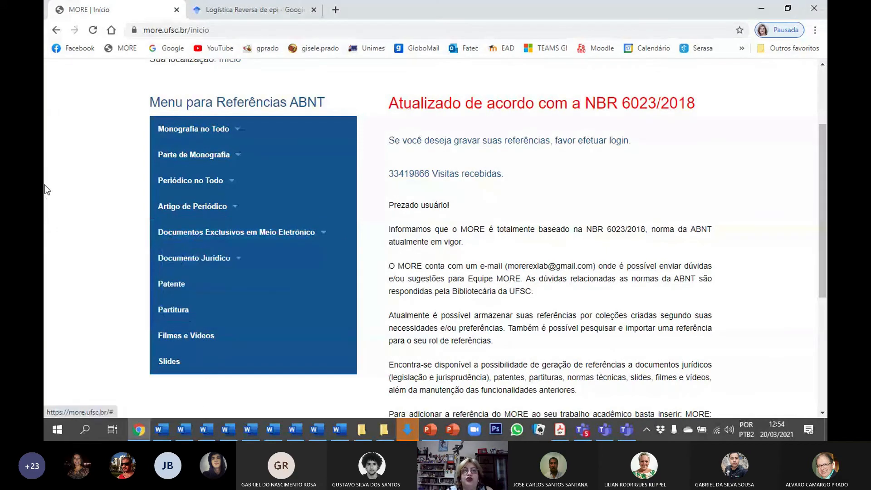
Search Google for ANTT in a new tab and open the agency's gov.br site in a separate tab.
{"action": "left_click", "coordinate": [336, 11]}
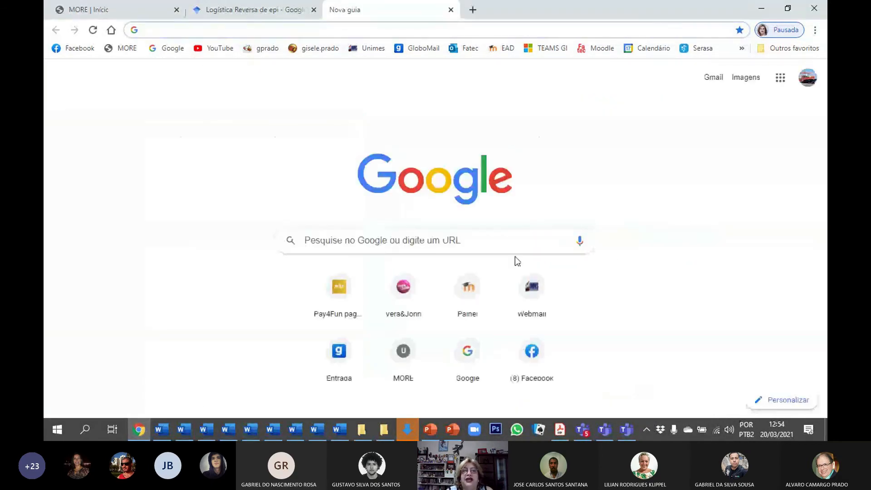
{"action": "left_click", "coordinate": [478, 236]}
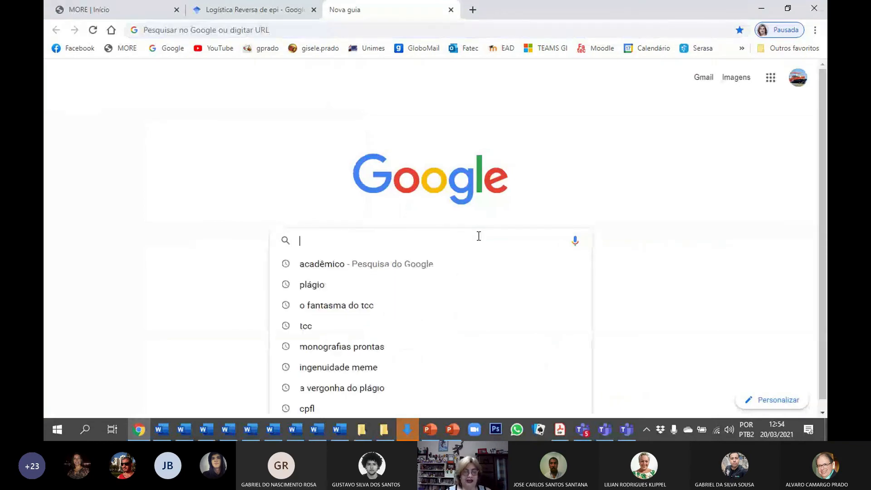
{"action": "type", "text": "ANTT"}
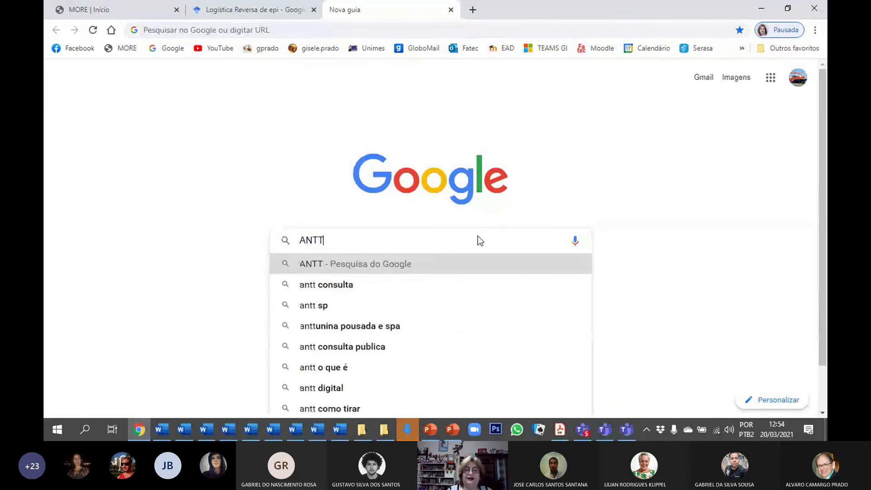
{"action": "key", "text": "Return"}
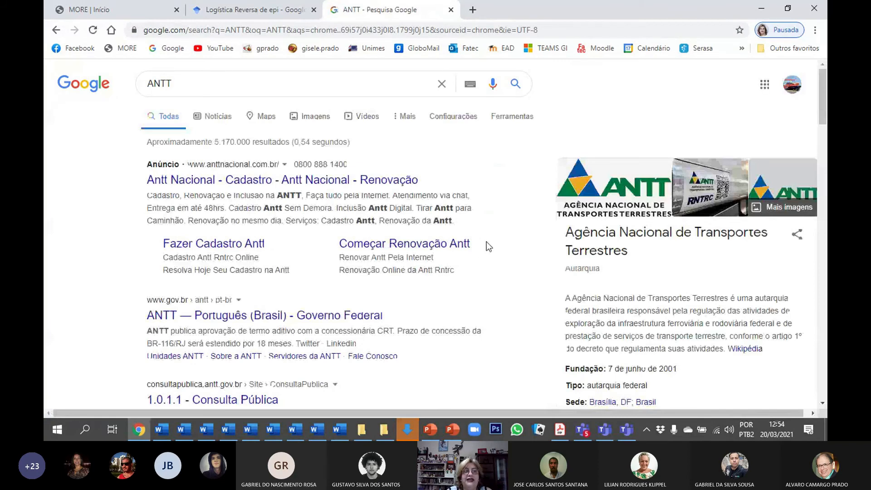
{"action": "scroll", "coordinate": [132, 219], "scroll_direction": "down", "scroll_amount": 3}
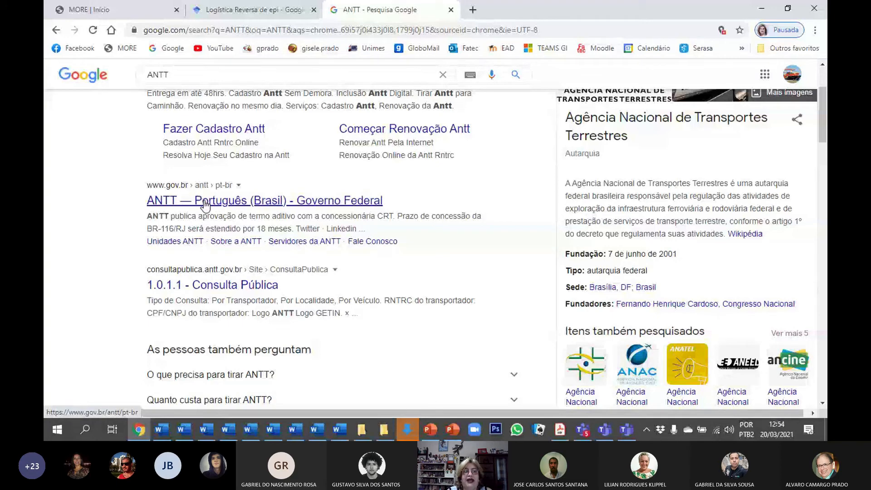
{"action": "right_click", "coordinate": [205, 203]}
{"action": "left_click", "coordinate": [261, 209]}
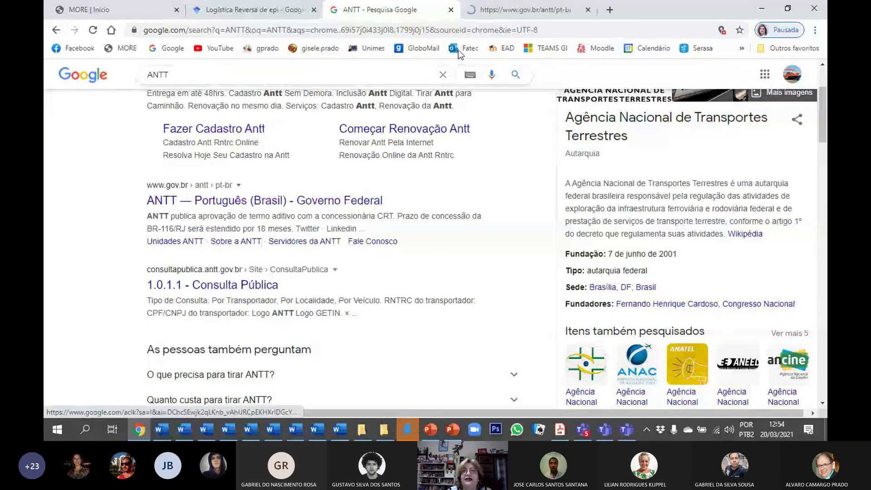
{"action": "left_click", "coordinate": [521, 9]}
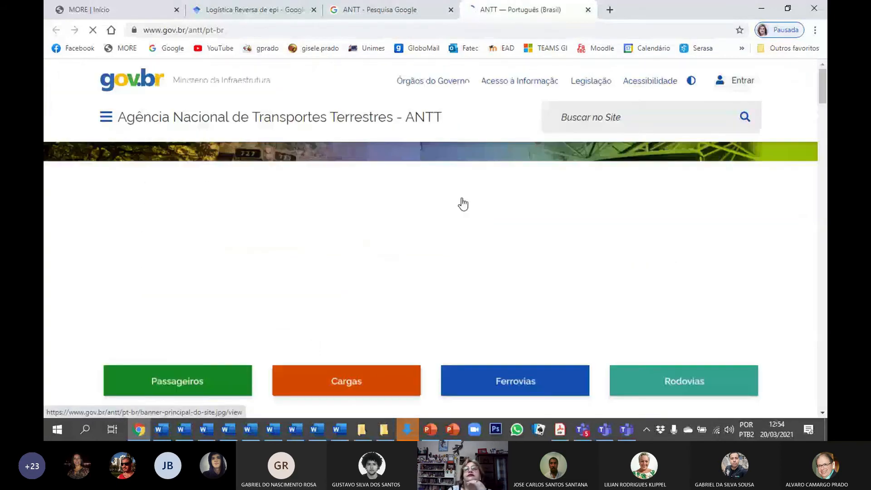
Open the ANTT news item about the Eco101 toll reduction and look through its text, title and publication dates.
{"action": "scroll", "coordinate": [482, 193], "scroll_direction": "down", "scroll_amount": 1}
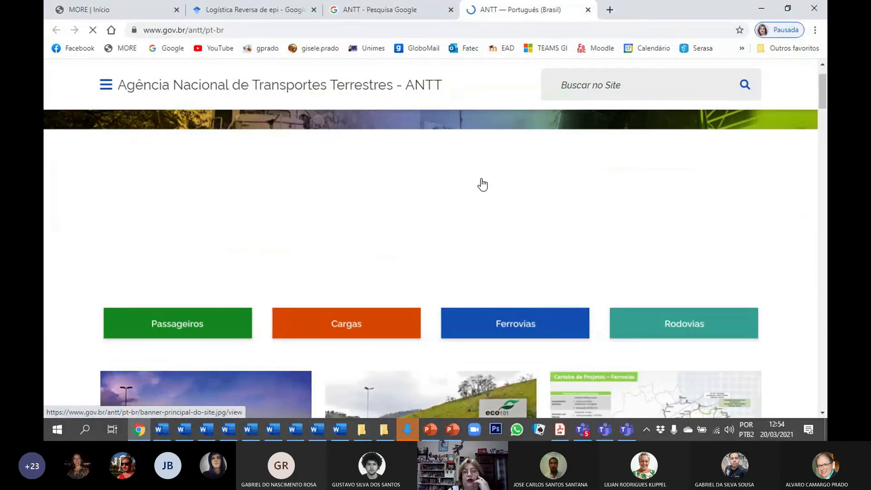
{"action": "scroll", "coordinate": [482, 185], "scroll_direction": "down", "scroll_amount": 6}
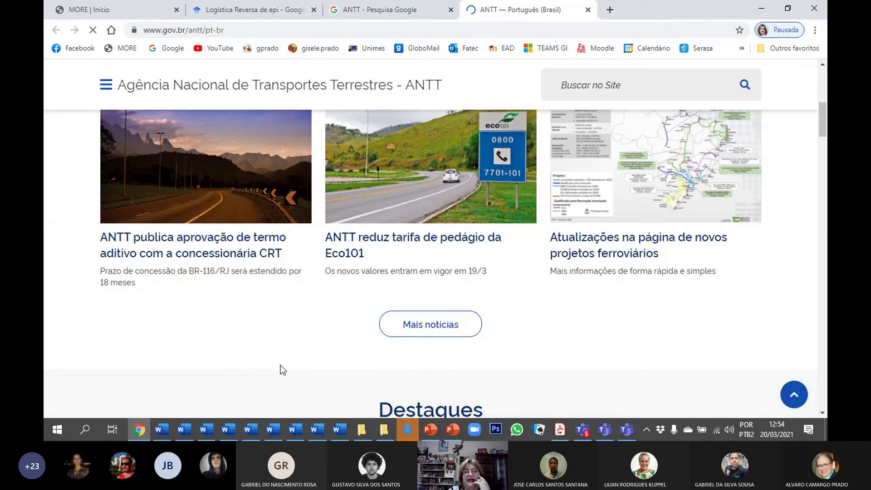
{"action": "left_click", "coordinate": [427, 241]}
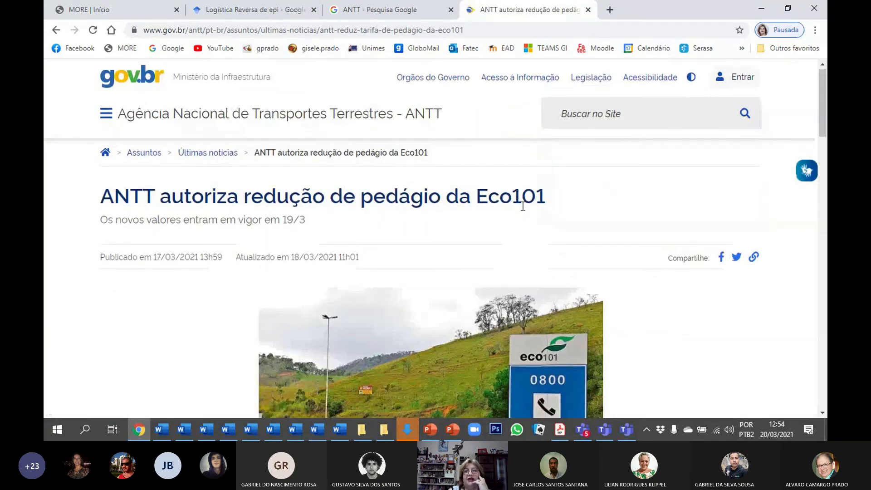
{"action": "scroll", "coordinate": [523, 206], "scroll_direction": "down", "scroll_amount": 15}
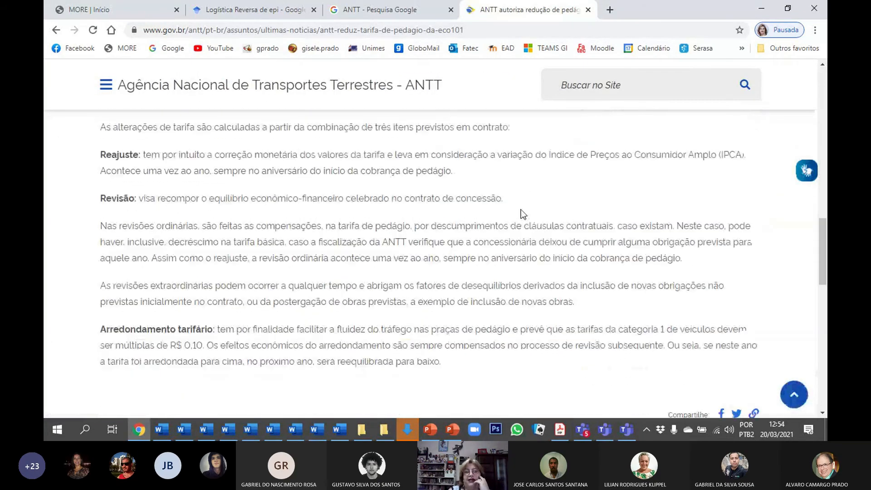
{"action": "scroll", "coordinate": [521, 210], "scroll_direction": "down", "scroll_amount": 3}
{"action": "scroll", "coordinate": [521, 209], "scroll_direction": "up", "scroll_amount": 9}
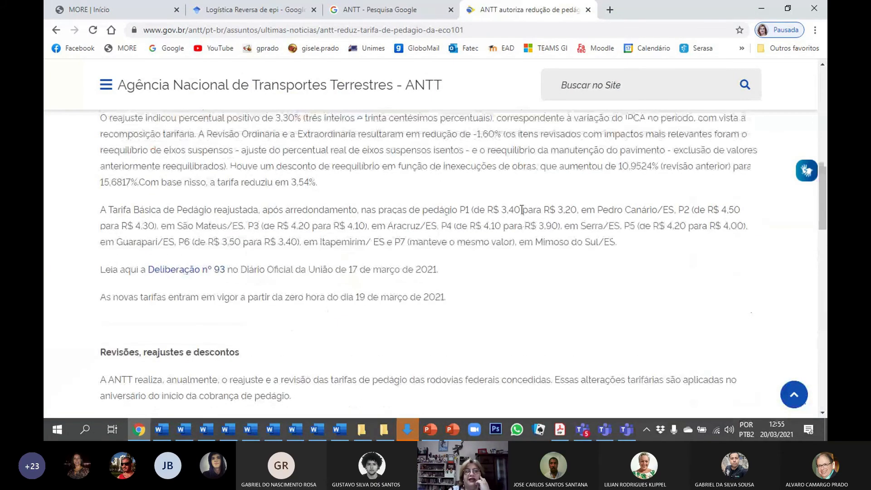
{"action": "scroll", "coordinate": [521, 210], "scroll_direction": "up", "scroll_amount": 10}
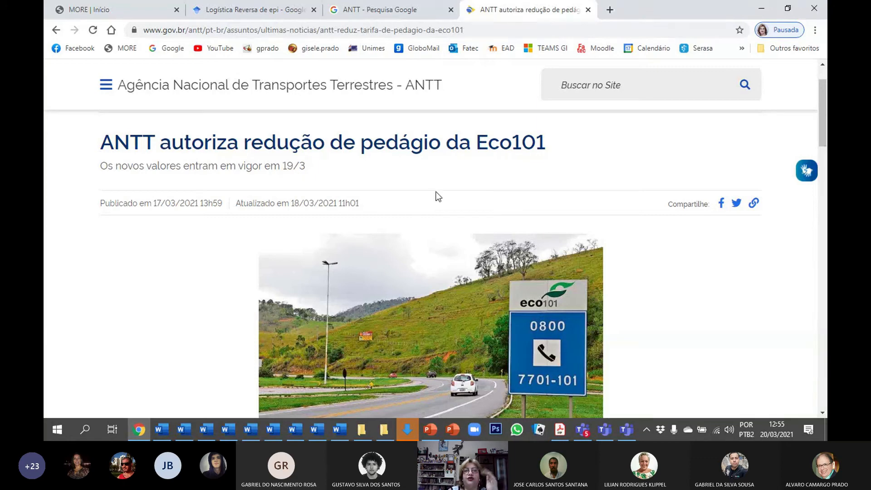
Return to MORE and open the homepage reference form from the exclusively electronic documents category.
{"action": "left_click", "coordinate": [93, 14]}
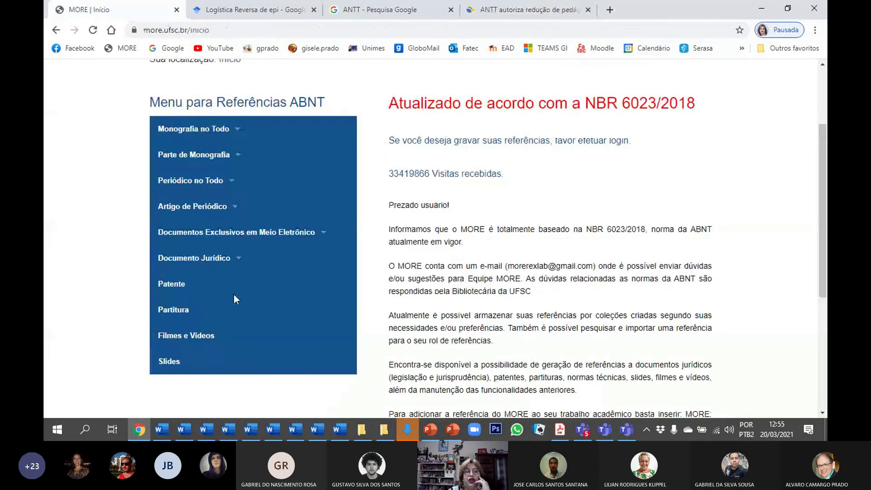
{"action": "left_click", "coordinate": [213, 232]}
{"action": "left_click", "coordinate": [187, 258]}
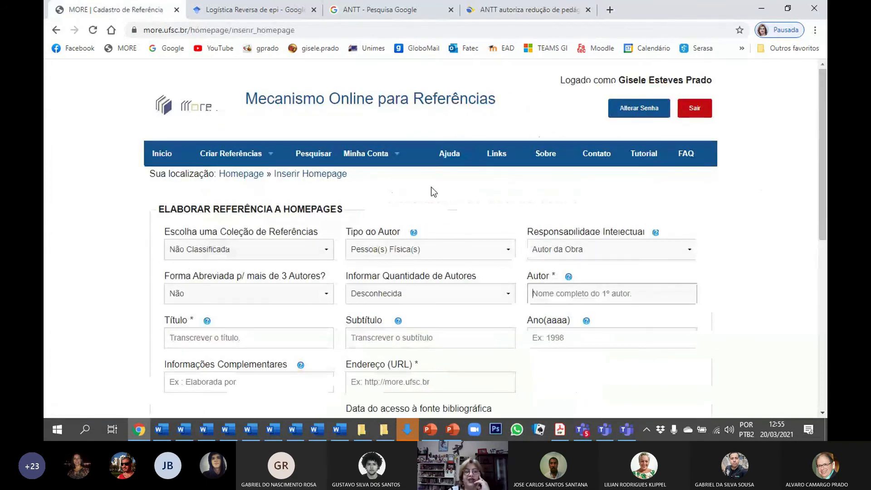
{"action": "scroll", "coordinate": [431, 187], "scroll_direction": "down", "scroll_amount": 2}
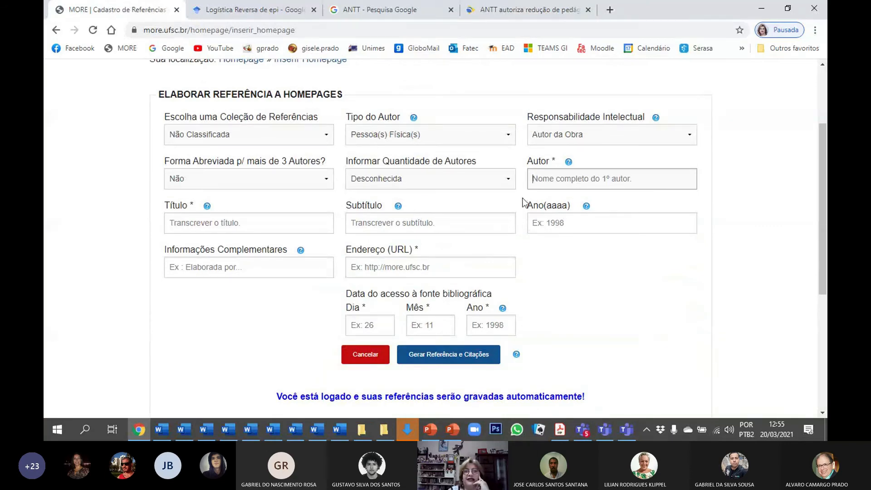
Set the author type to Órgãos Governamentais and keep Autor da Obra as the intellectual responsibility.
{"action": "left_click", "coordinate": [508, 138]}
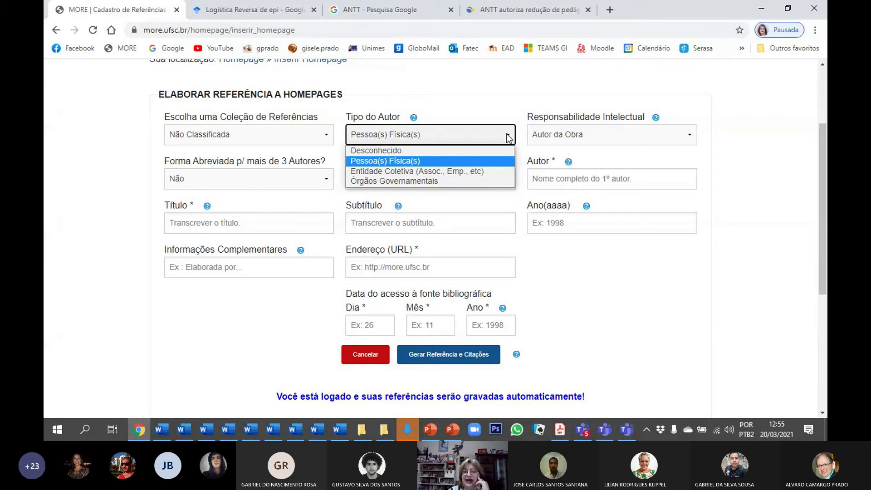
{"action": "left_click", "coordinate": [436, 181]}
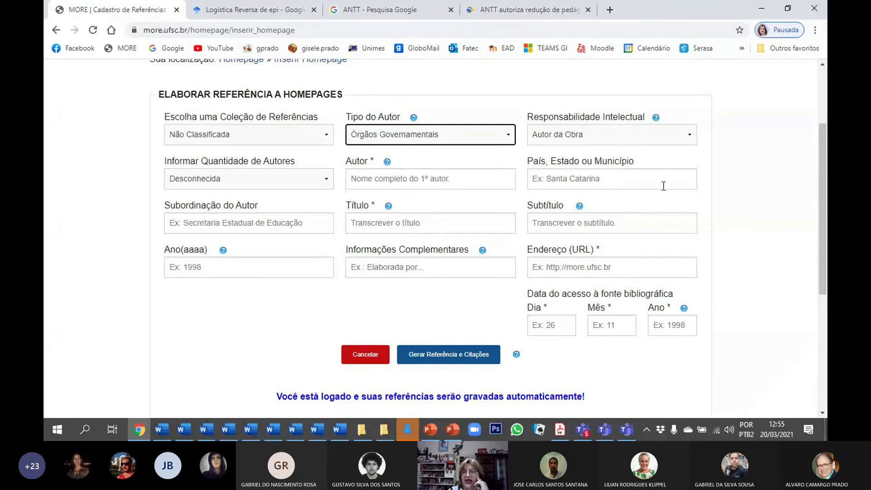
{"action": "left_click", "coordinate": [688, 135]}
{"action": "left_click", "coordinate": [688, 136]}
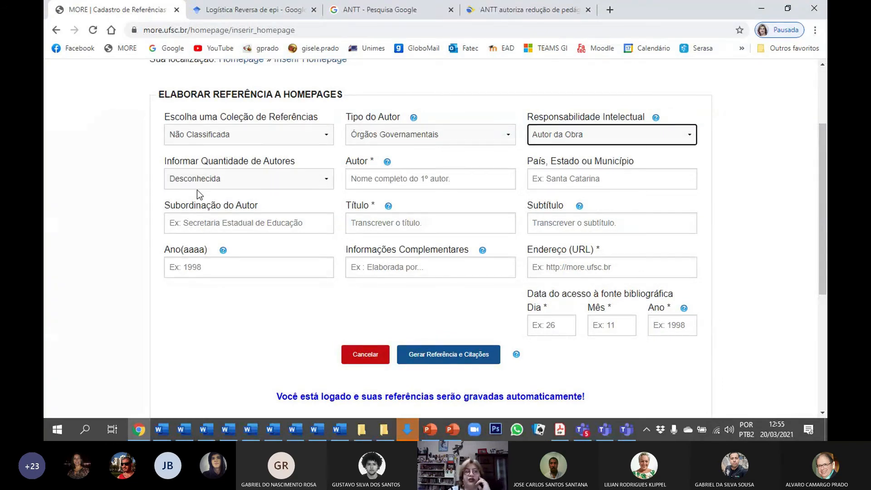
Enter ANTT as the author and Brasil as the country, state or municipality.
{"action": "left_click", "coordinate": [377, 180]}
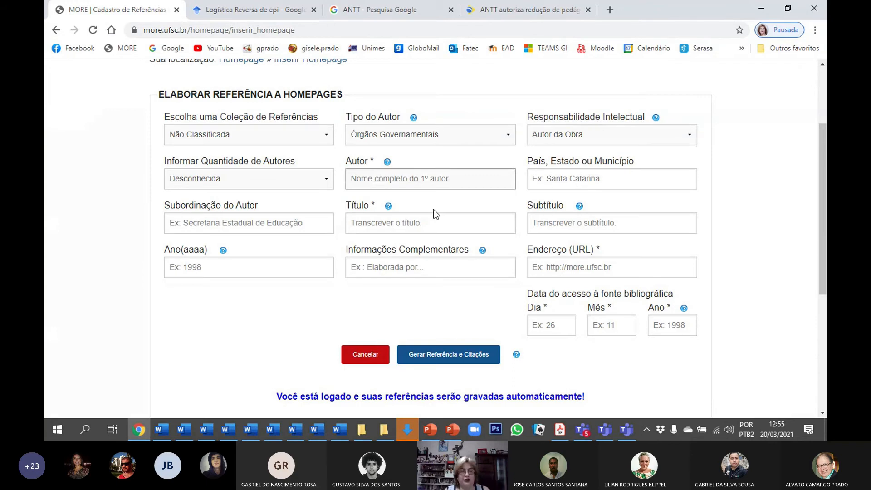
{"action": "type", "text": "ANTT"}
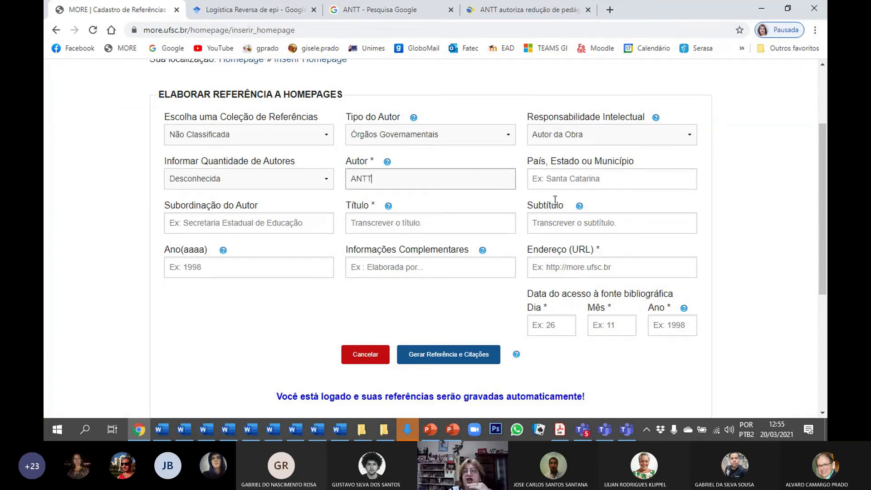
{"action": "left_click", "coordinate": [555, 185]}
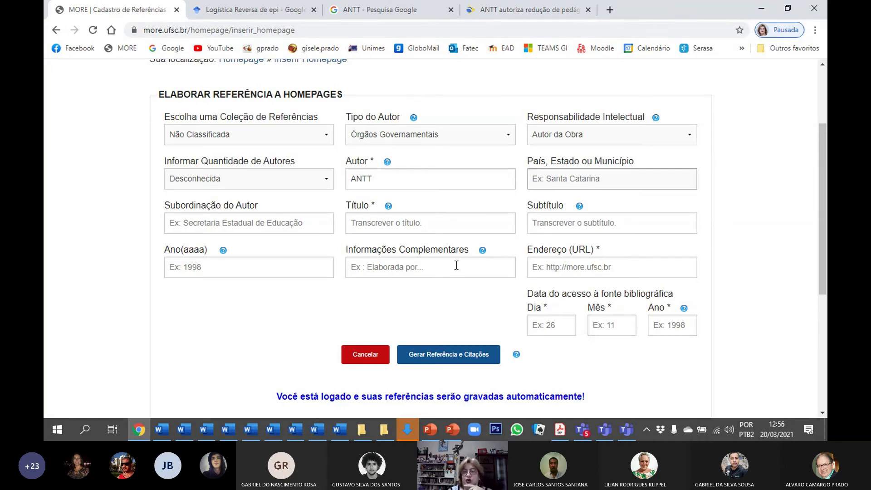
{"action": "type", "text": "Brasil"}
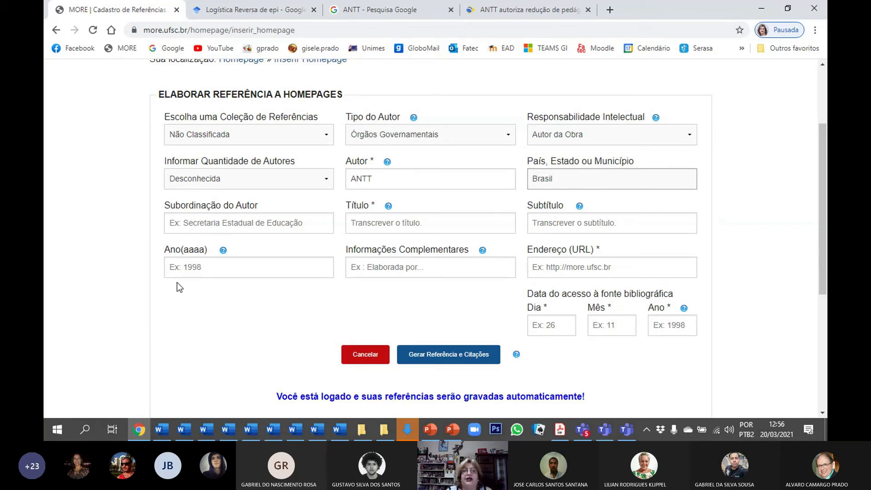
Enter "Associação Nacional de Transportes Terrestres" as the author's subordination.
{"action": "left_click", "coordinate": [202, 226]}
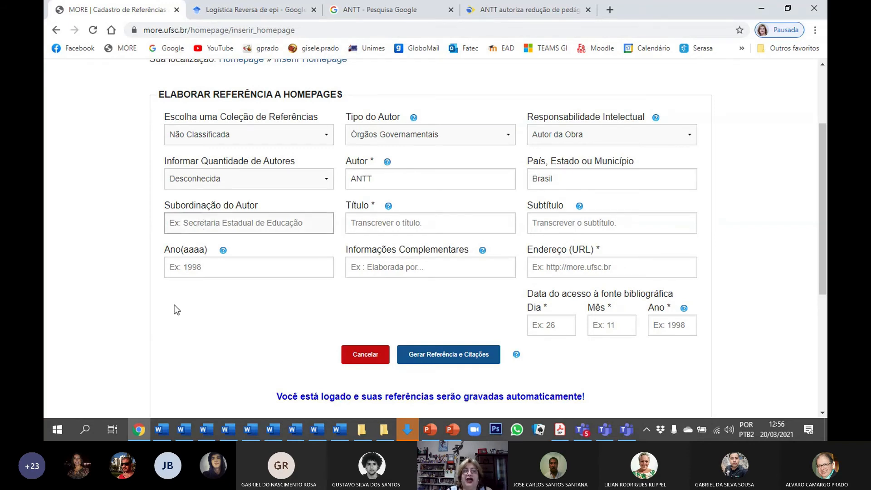
{"action": "type", "text": "A"}
{"action": "type", "text": "ssocia"}
{"action": "type", "text": "ção Nacion"}
{"action": "type", "text": "al de Trans"}
{"action": "type", "text": "portes "}
{"action": "type", "text": "Terrestre"}
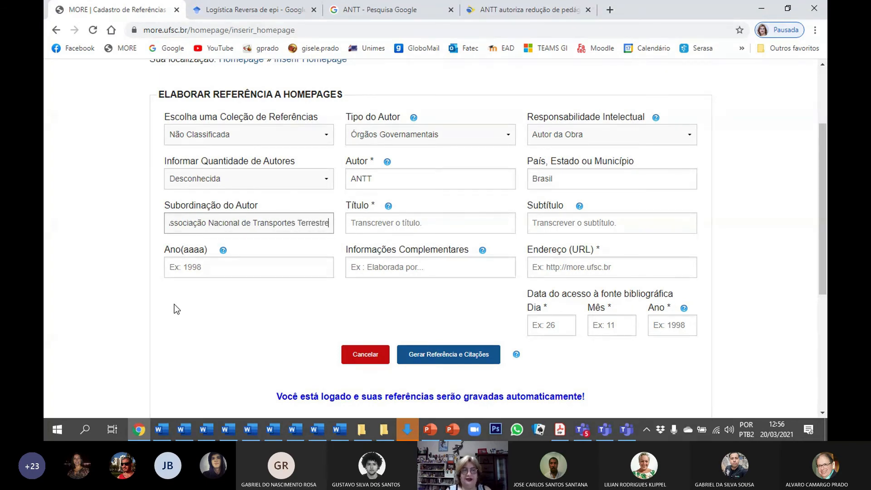
{"action": "type", "text": "s"}
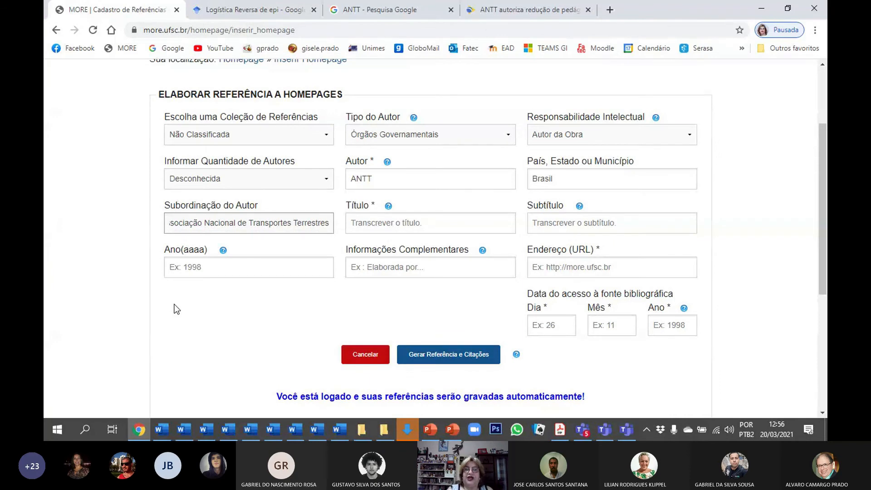
Copy the headline "ANTT autoriza redução de pedágio da Eco101" from the ANTT news page into the reference's title.
{"action": "left_click", "coordinate": [475, 10]}
{"action": "left_click_drag", "start_coordinate": [103, 142], "coordinate": [548, 150]}
{"action": "key", "text": "ctrl+c"}
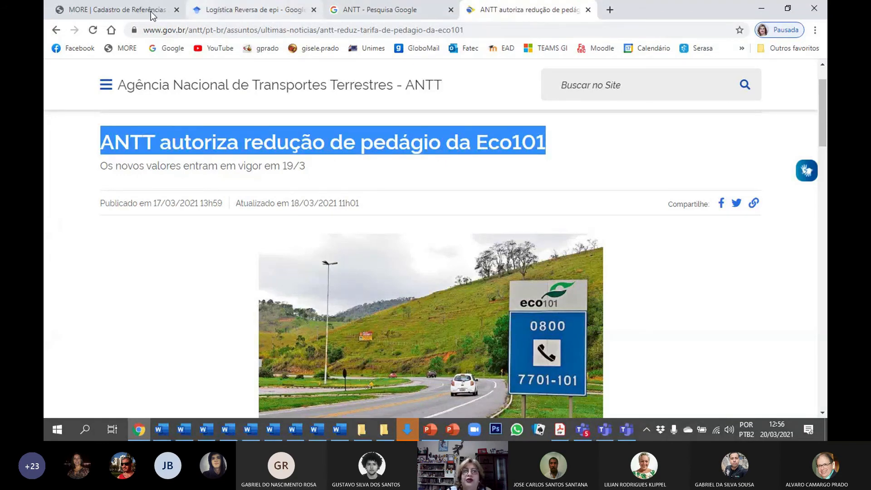
{"action": "left_click", "coordinate": [113, 10]}
{"action": "left_click", "coordinate": [460, 225]}
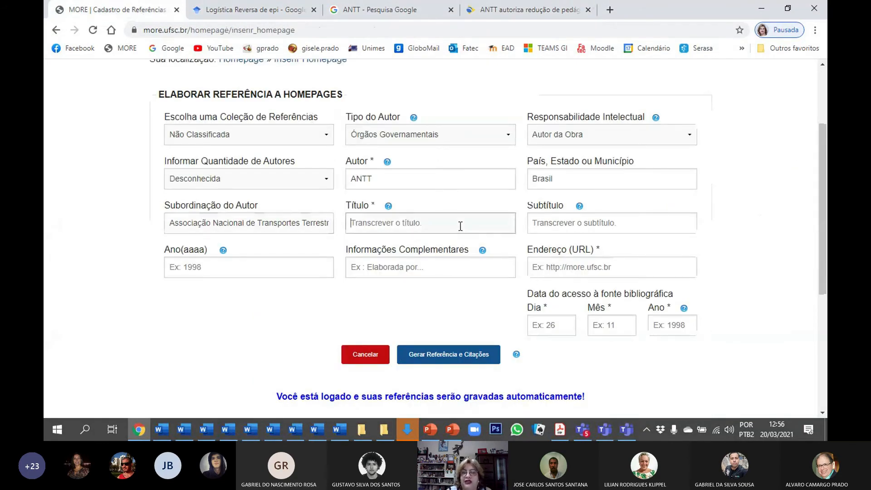
{"action": "key", "text": "ctrl+v"}
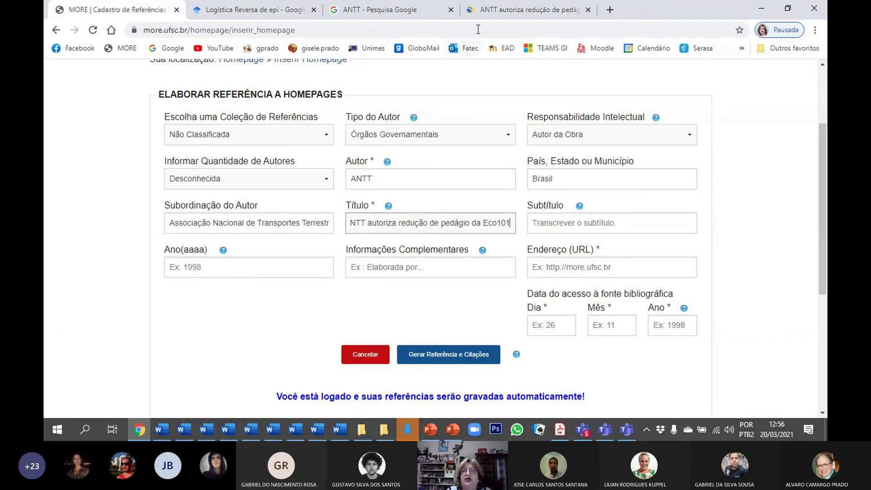
Check the news page for the publication date and set the reference's year to 2021.
{"action": "left_click", "coordinate": [502, 9]}
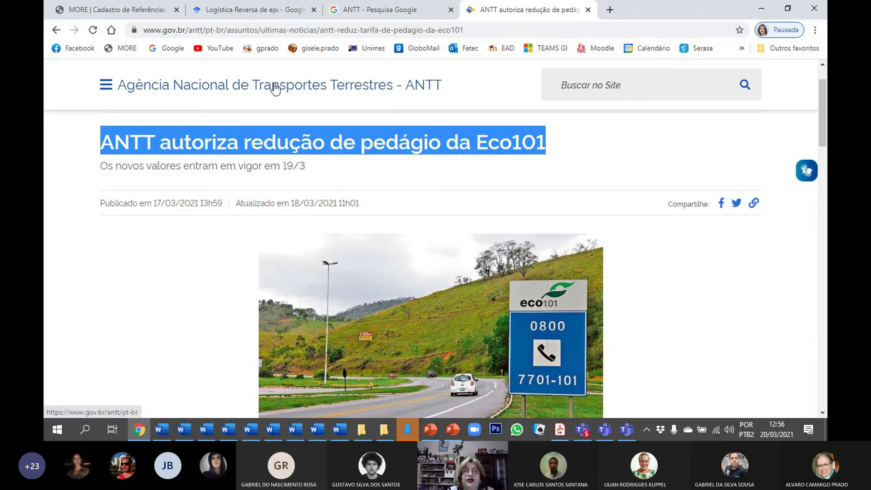
{"action": "left_click", "coordinate": [141, 10]}
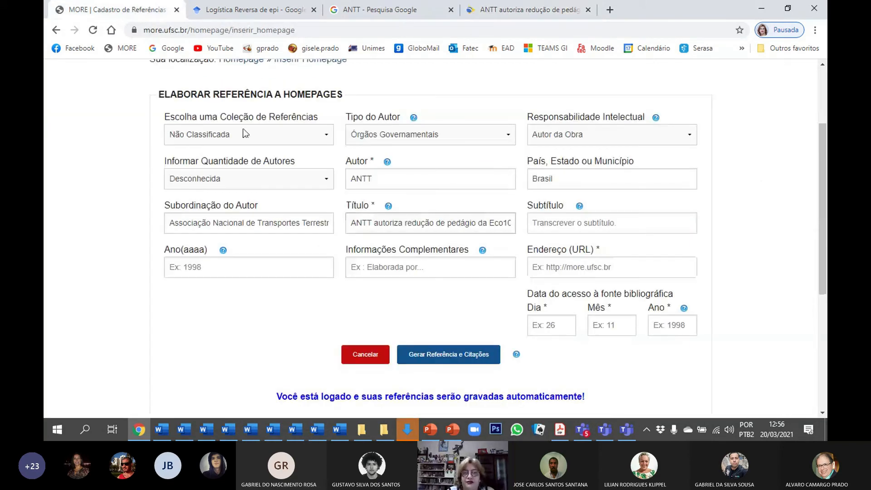
{"action": "left_click", "coordinate": [261, 268]}
{"action": "type", "text": "2021"}
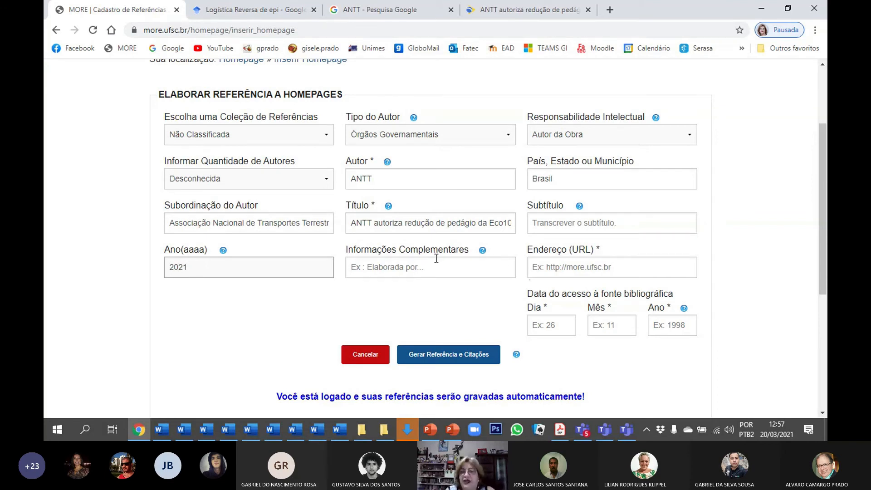
Copy the web address of the ANTT news page into the URL of the homepage reference.
{"action": "left_click", "coordinate": [490, 8]}
{"action": "scroll", "coordinate": [508, 205], "scroll_direction": "up", "scroll_amount": 1}
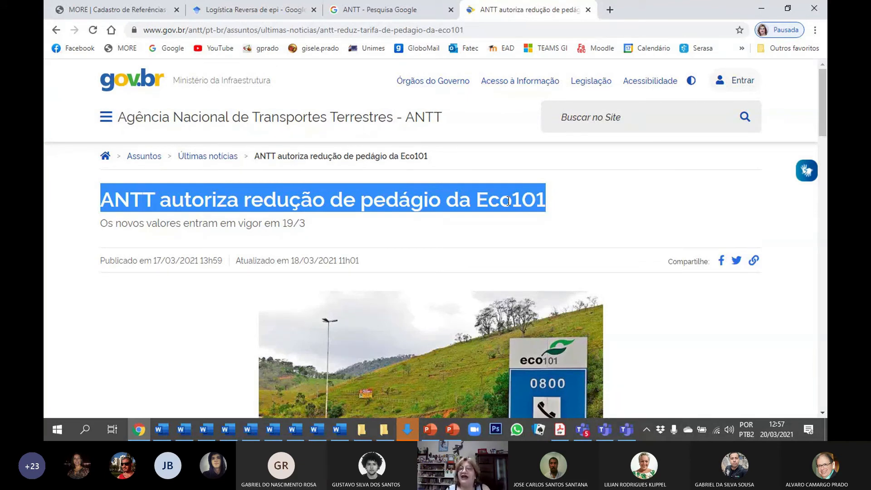
{"action": "left_click", "coordinate": [491, 30]}
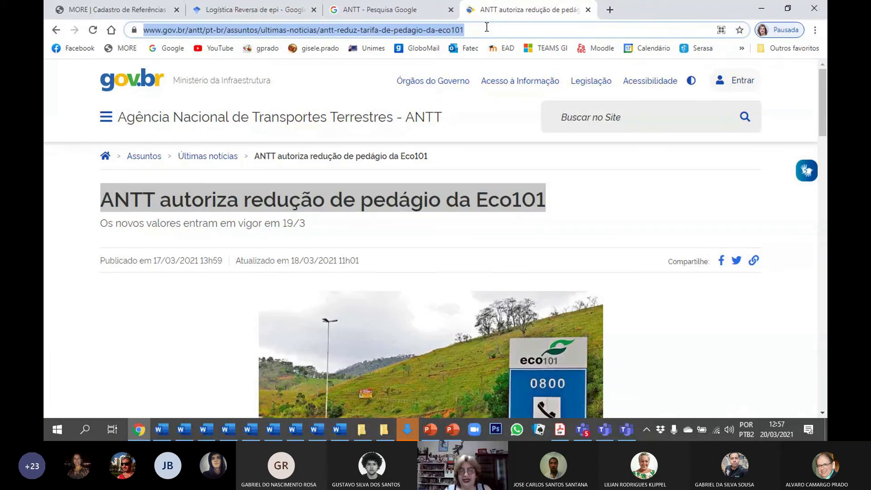
{"action": "left_click", "coordinate": [134, 13]}
{"action": "left_click", "coordinate": [561, 270]}
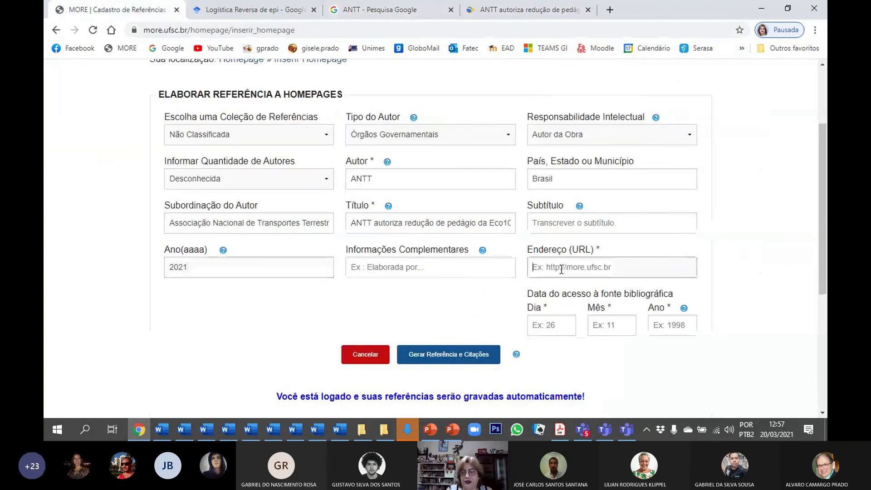
{"action": "key", "text": "ctrl+v"}
Set the access date to day 20, month 03, year 2021 and generate the reference and citations.
{"action": "left_click", "coordinate": [546, 329]}
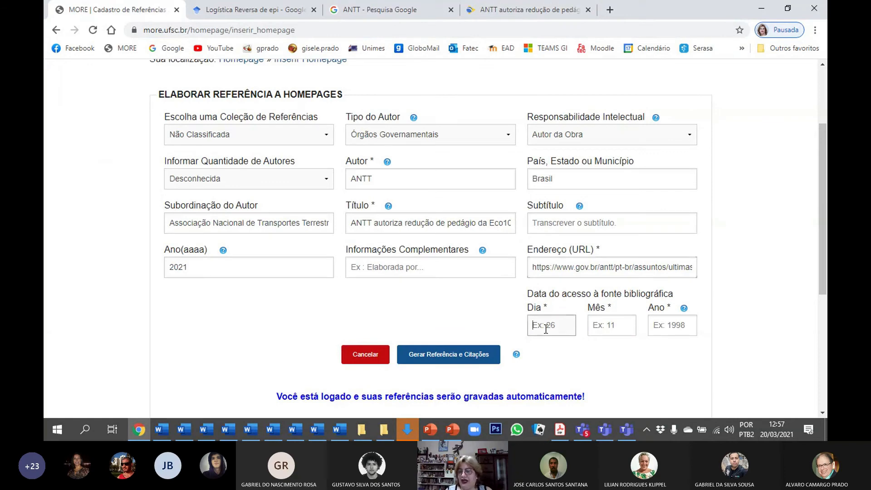
{"action": "type", "text": "20"}
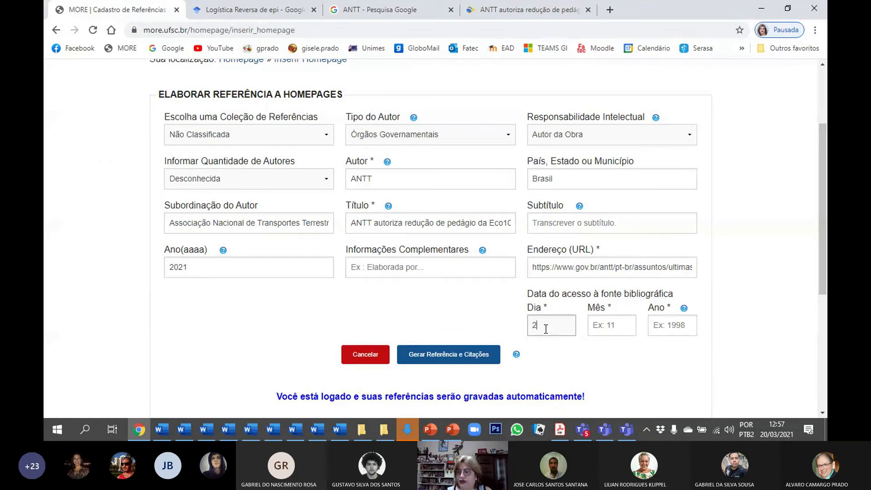
{"action": "left_click", "coordinate": [611, 322]}
{"action": "type", "text": "03"}
{"action": "left_click", "coordinate": [685, 325]}
{"action": "type", "text": "2021"}
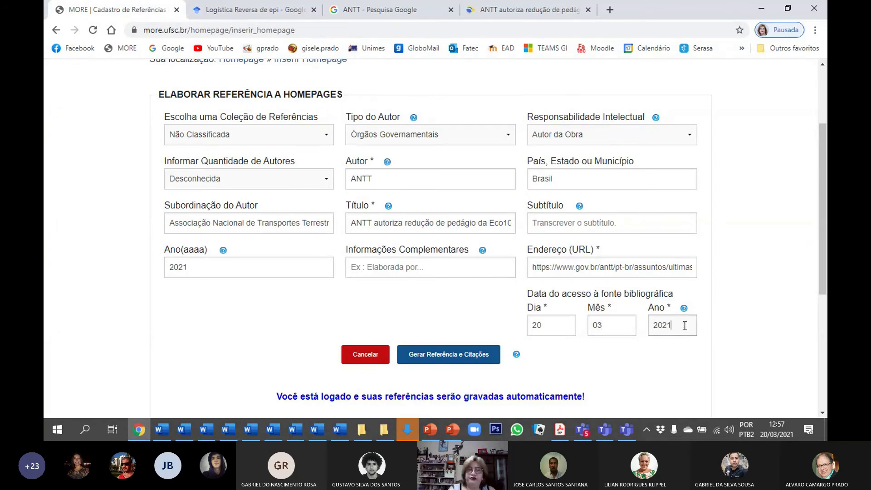
{"action": "left_click", "coordinate": [470, 362]}
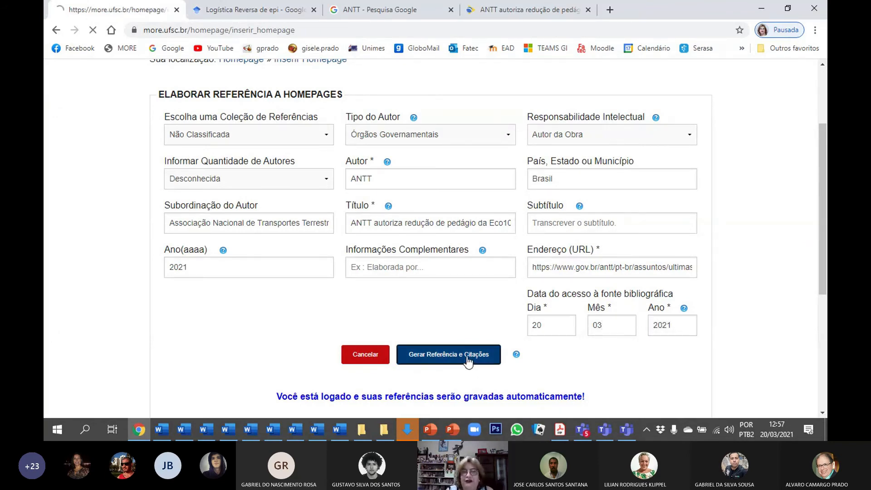
Review the generated ANTT reference and citations and copy the full reference text.
{"action": "scroll", "coordinate": [407, 297], "scroll_direction": "up", "scroll_amount": 1}
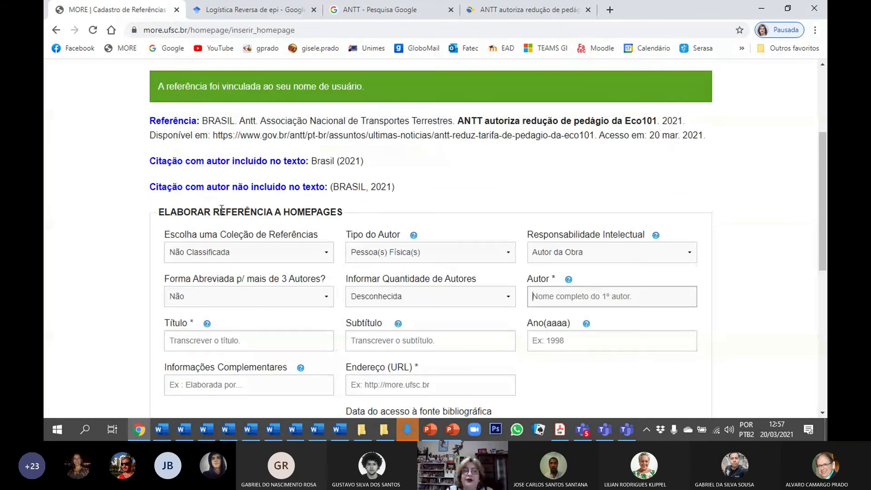
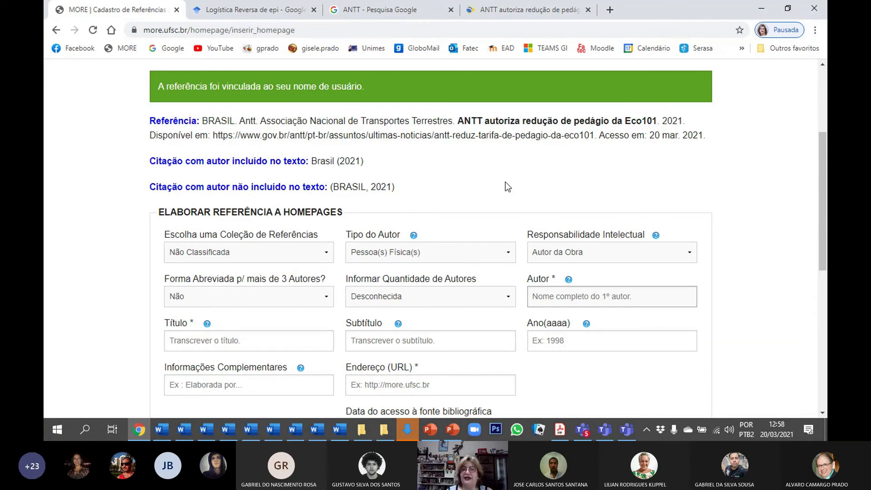
{"action": "scroll", "coordinate": [507, 186], "scroll_direction": "up", "scroll_amount": 1}
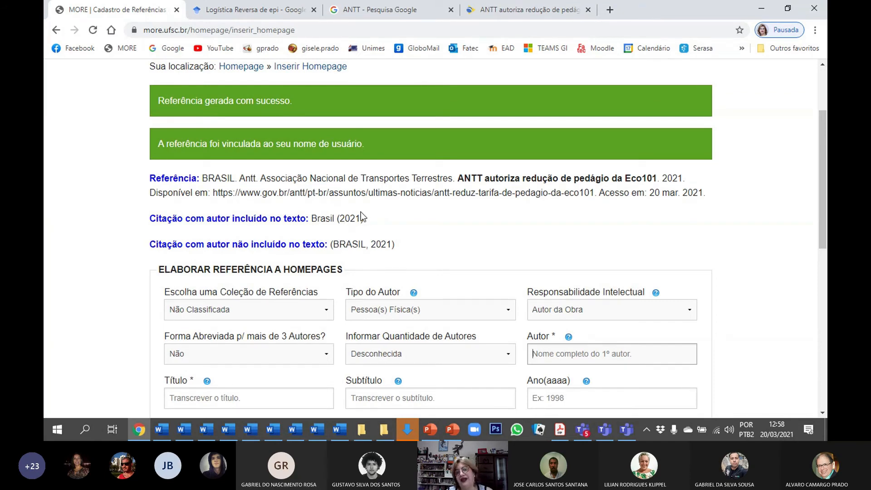
{"action": "scroll", "coordinate": [365, 213], "scroll_direction": "down", "scroll_amount": 1}
{"action": "scroll", "coordinate": [369, 211], "scroll_direction": "down", "scroll_amount": 1}
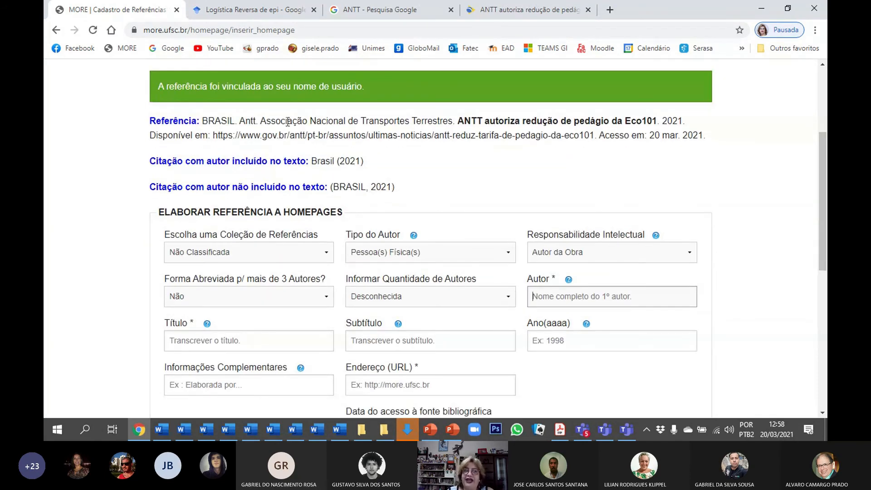
{"action": "left_click_drag", "start_coordinate": [202, 120], "coordinate": [715, 136]}
{"action": "key", "text": "ctrl+c"}
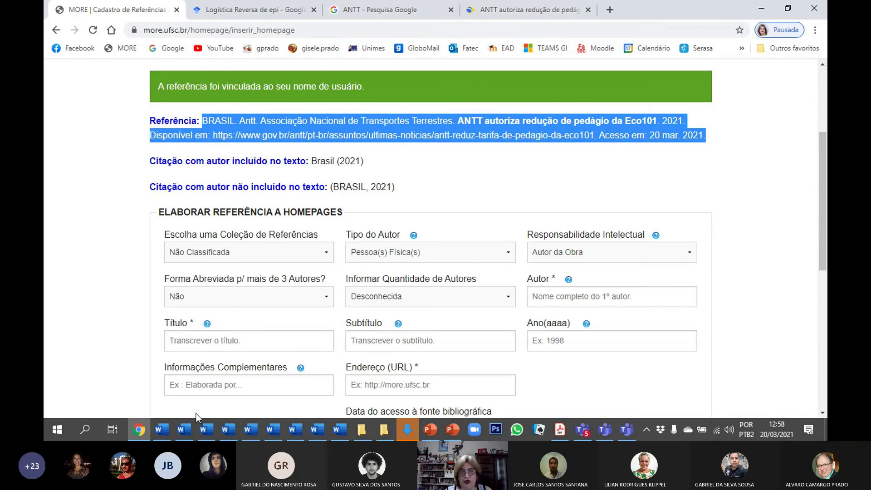
Switch to Word and create a new blank document.
{"action": "left_click", "coordinate": [160, 431]}
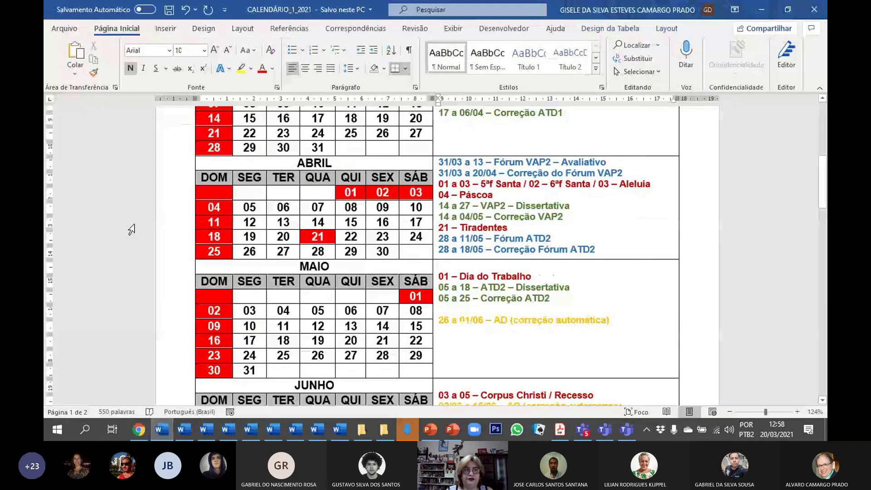
{"action": "left_click", "coordinate": [72, 27]}
{"action": "left_click", "coordinate": [186, 116]}
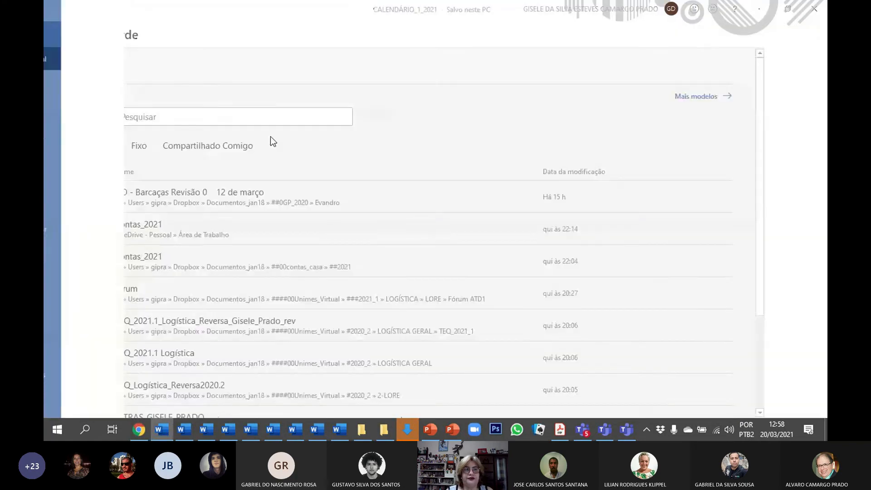
Write the heading "REFERÊNCIAS" and make it bold and centred.
{"action": "type", "text": "REFERÊNCIAS"}
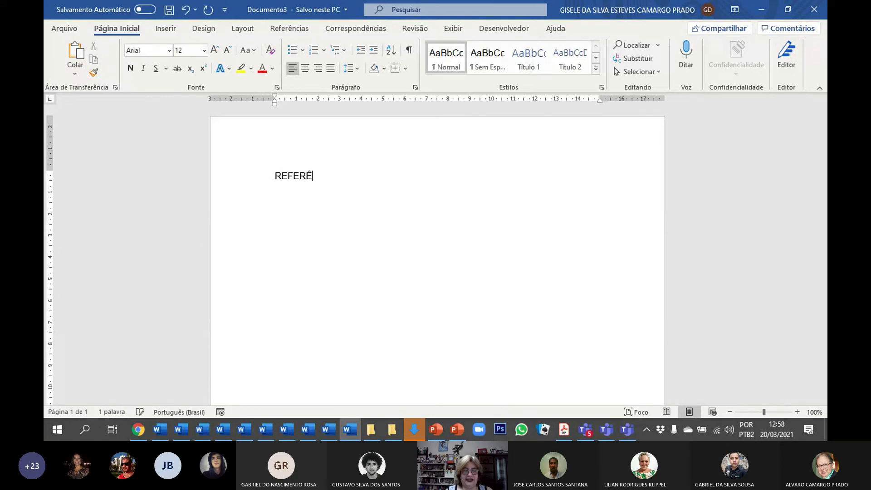
{"action": "double_click", "coordinate": [303, 178]}
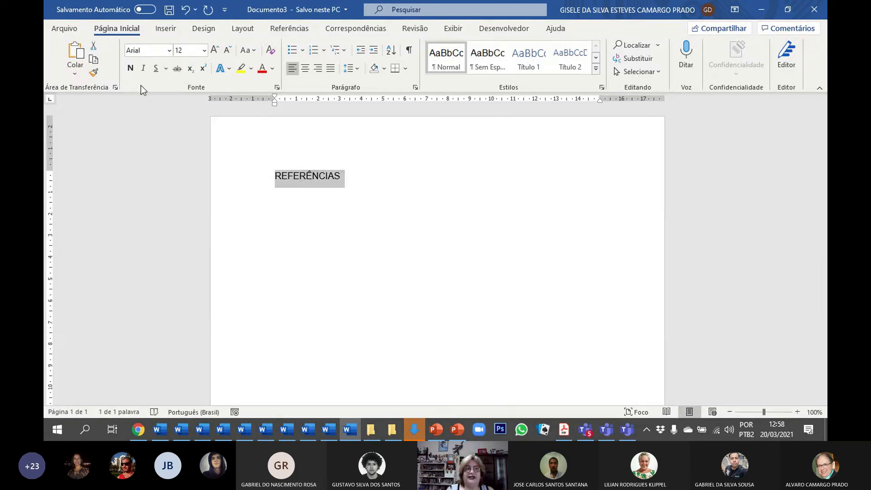
{"action": "left_click", "coordinate": [131, 68]}
{"action": "left_click", "coordinate": [306, 68]}
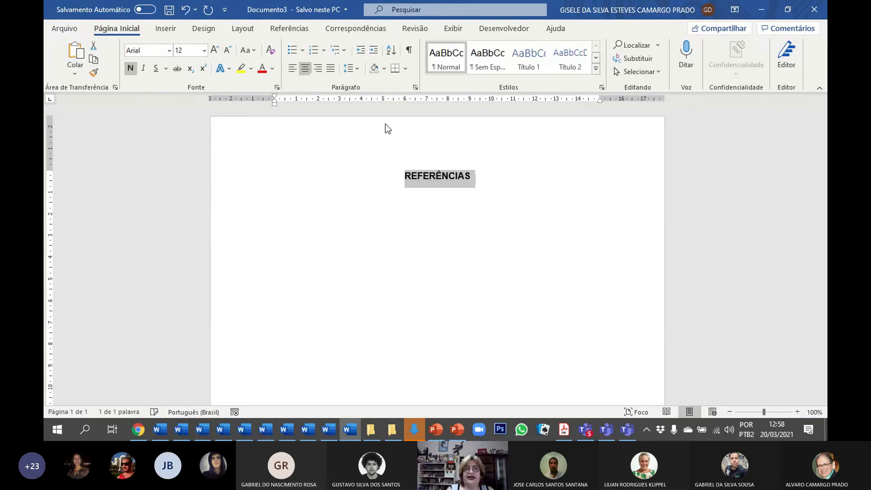
Paste the copied ANTT reference as a left-aligned paragraph two lines below the heading.
{"action": "left_click", "coordinate": [486, 175]}
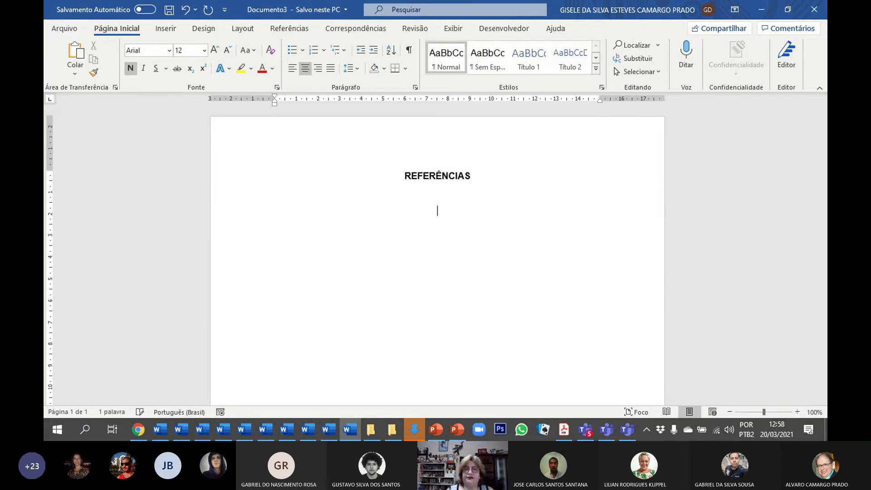
{"action": "key", "text": "Return"}
{"action": "key", "text": "Return"}
{"action": "left_click", "coordinate": [292, 68]}
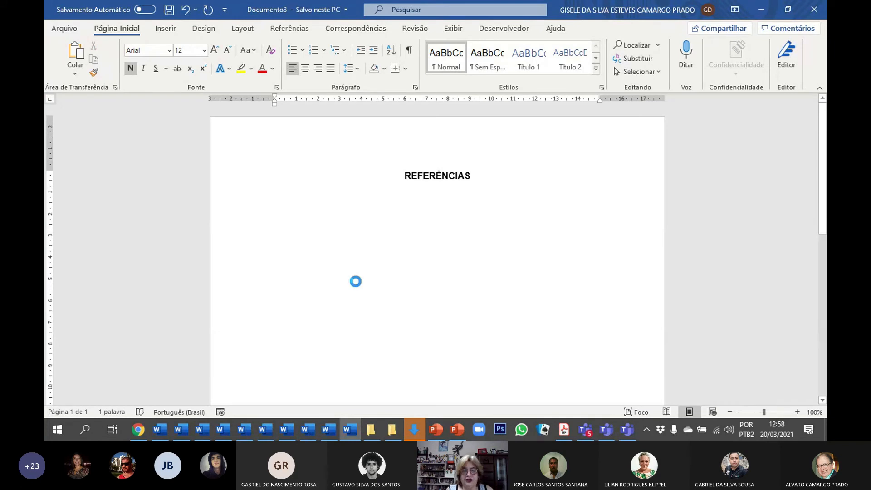
{"action": "key", "text": "ctrl+v"}
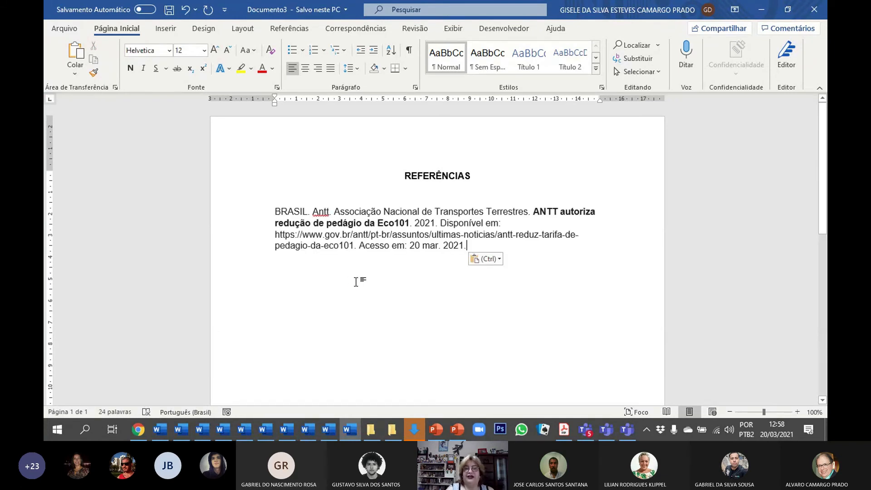
Cycle the letter case of "Antt" in the pasted reference and leave it in capitals as "ANTT".
{"action": "double_click", "coordinate": [320, 212]}
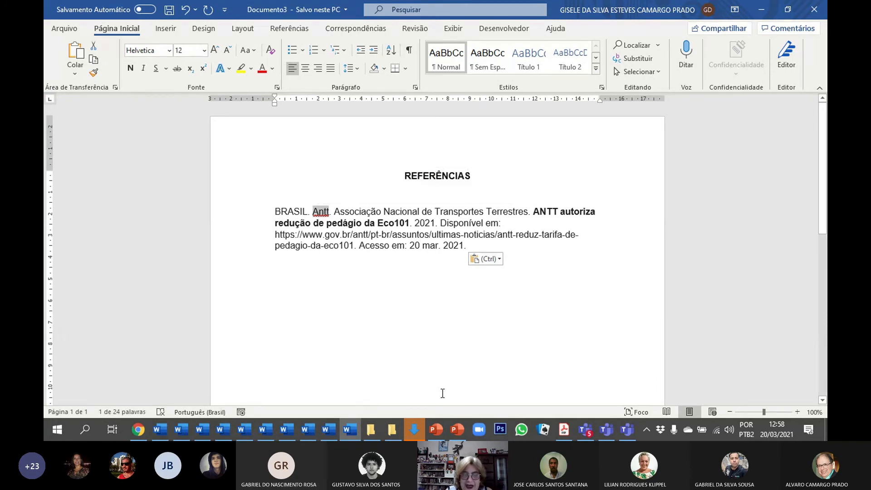
{"action": "key", "text": "shift+F3"}
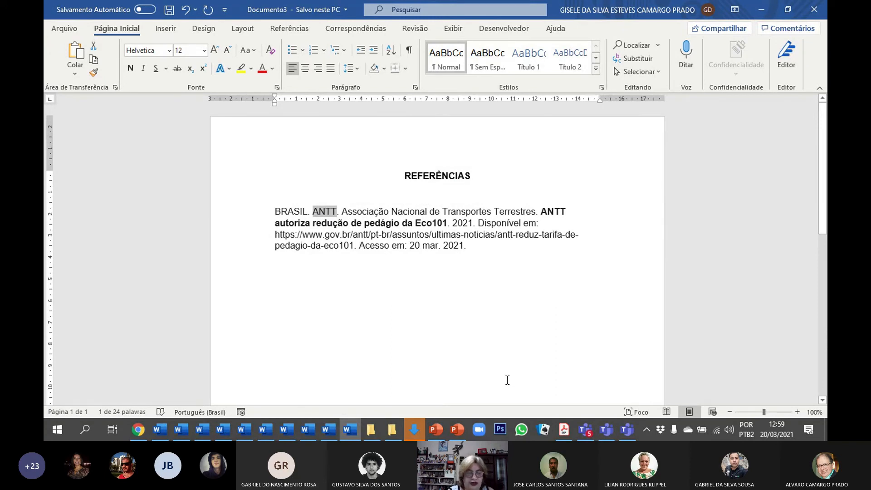
{"action": "key", "text": "shift+F3"}
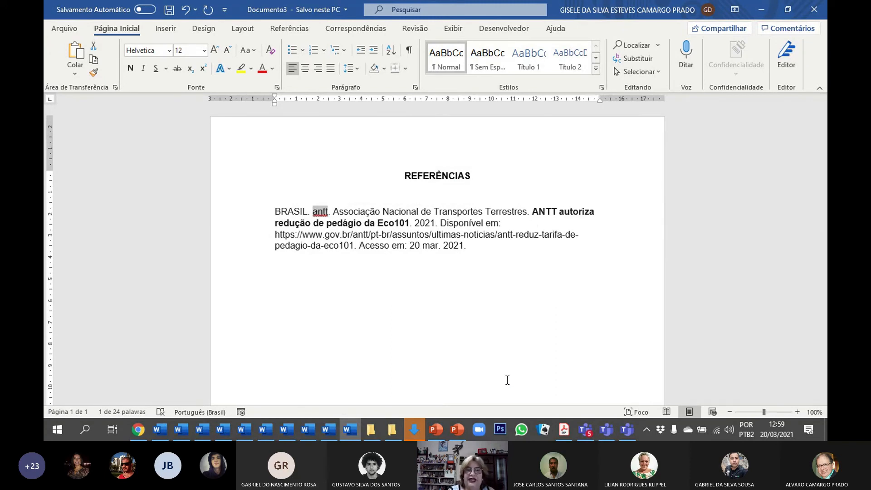
{"action": "key", "text": "shift+F3"}
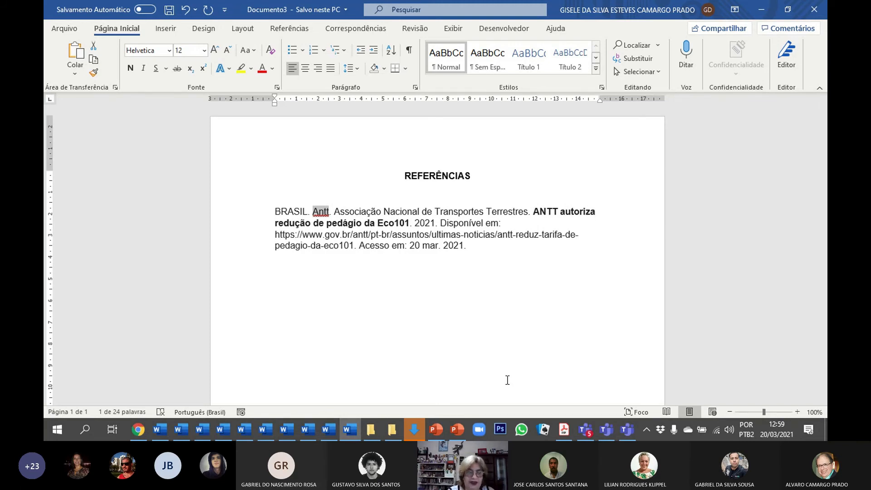
{"action": "key", "text": "shift+F3"}
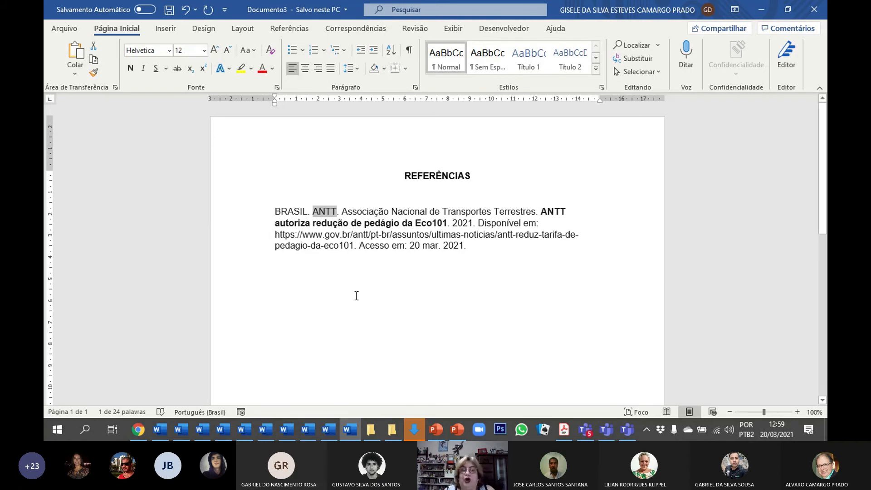
Start a new paragraph below the ANTT reference, leaving a blank line between them.
{"action": "left_click", "coordinate": [302, 280]}
{"action": "left_click", "coordinate": [497, 247]}
{"action": "key", "text": "Return"}
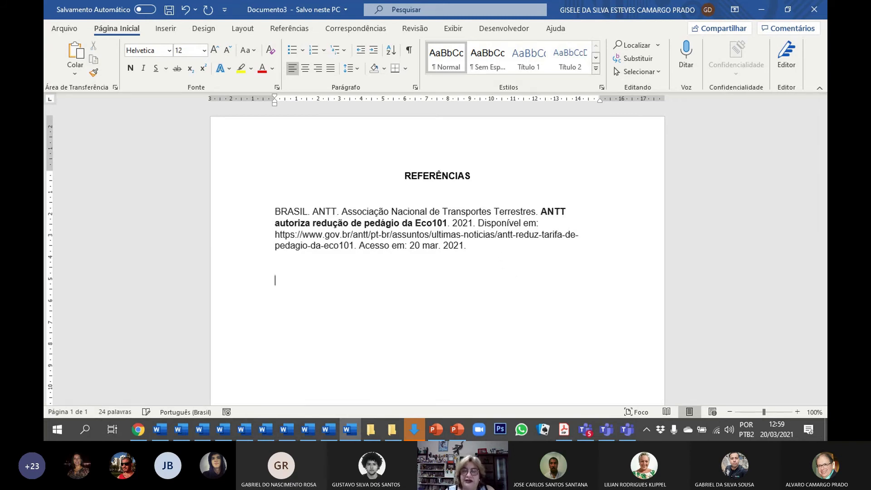
Switch to Chrome and open the Uninter article on measuring reverse logistics through environmental accounting from the Google Scholar results.
{"action": "left_click", "coordinate": [140, 430]}
{"action": "left_click", "coordinate": [257, 12]}
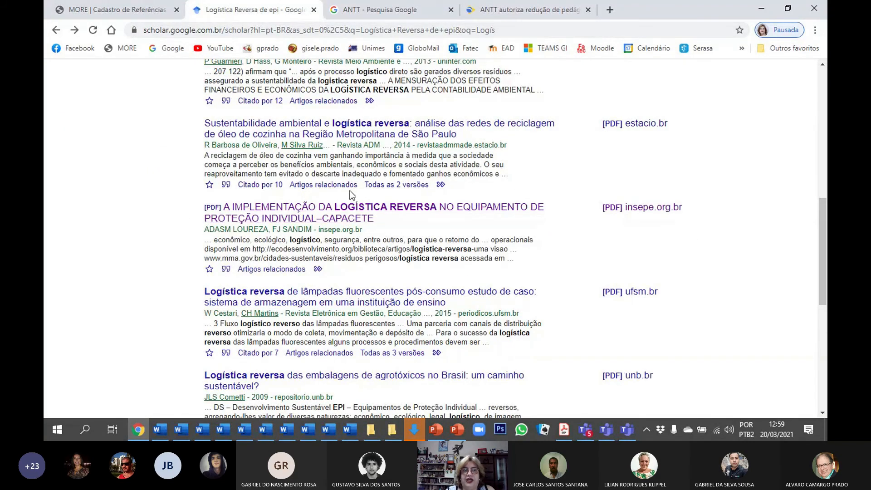
{"action": "scroll", "coordinate": [350, 190], "scroll_direction": "up", "scroll_amount": 3}
{"action": "left_click", "coordinate": [341, 161]}
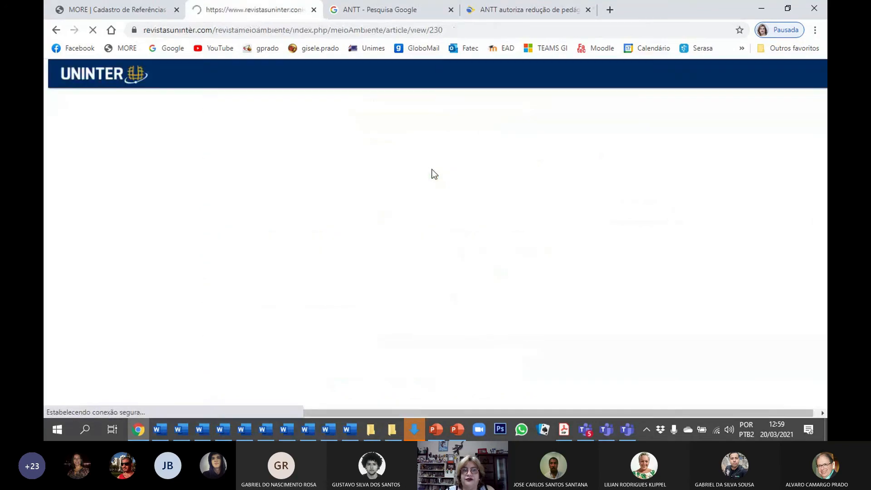
Examine the article page for the journal name, authors, abstract, publication date and edition.
{"action": "scroll", "coordinate": [431, 172], "scroll_direction": "down", "scroll_amount": 10}
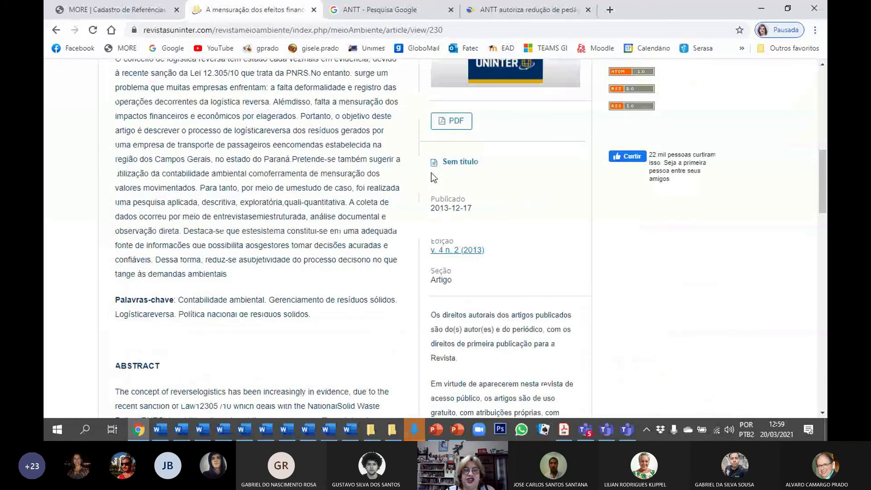
{"action": "scroll", "coordinate": [370, 165], "scroll_direction": "up", "scroll_amount": 2}
{"action": "scroll", "coordinate": [370, 165], "scroll_direction": "up", "scroll_amount": 8}
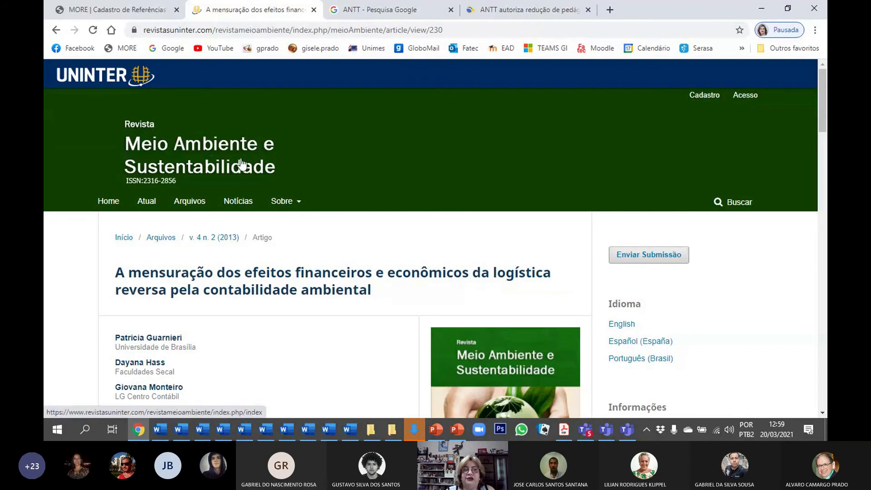
{"action": "scroll", "coordinate": [243, 166], "scroll_direction": "down", "scroll_amount": 3}
{"action": "scroll", "coordinate": [263, 172], "scroll_direction": "down", "scroll_amount": 10}
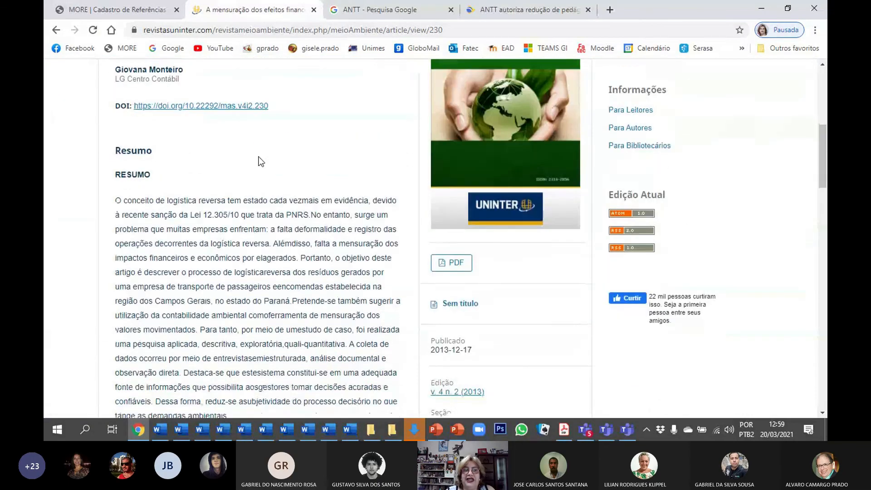
{"action": "scroll", "coordinate": [259, 156], "scroll_direction": "down", "scroll_amount": 14}
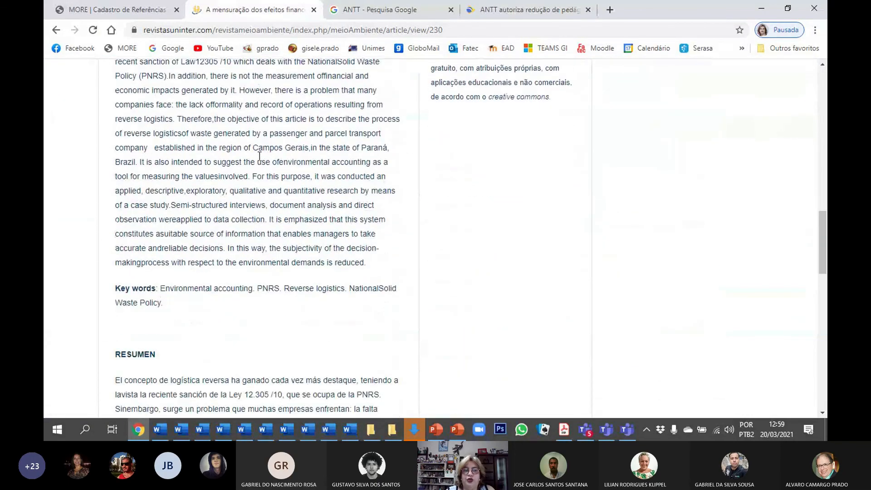
{"action": "scroll", "coordinate": [259, 161], "scroll_direction": "down", "scroll_amount": 3}
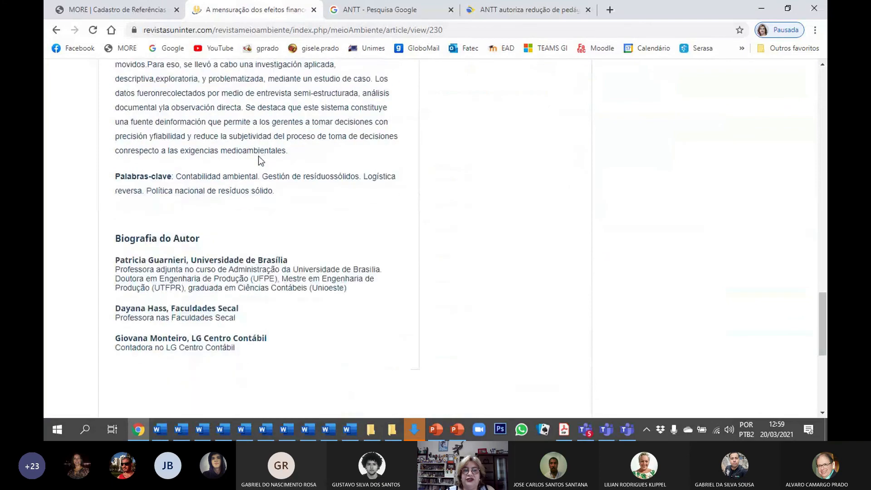
{"action": "scroll", "coordinate": [261, 161], "scroll_direction": "up", "scroll_amount": 17}
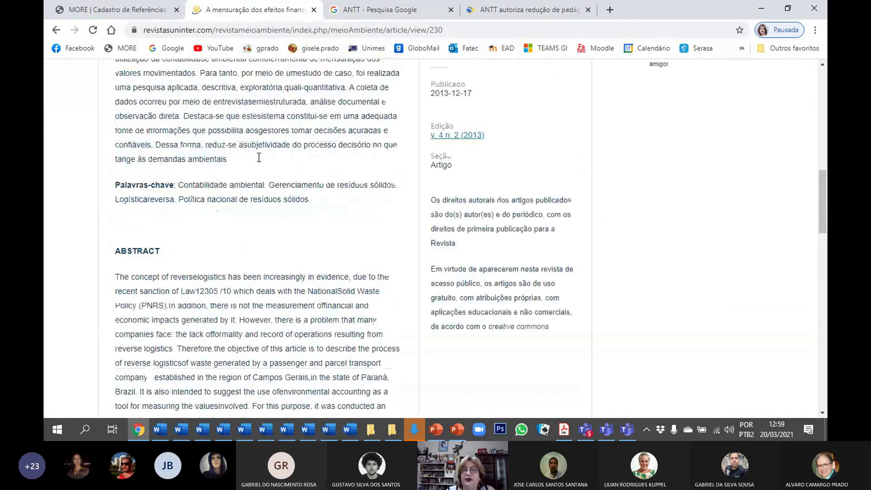
{"action": "scroll", "coordinate": [259, 157], "scroll_direction": "up", "scroll_amount": 2}
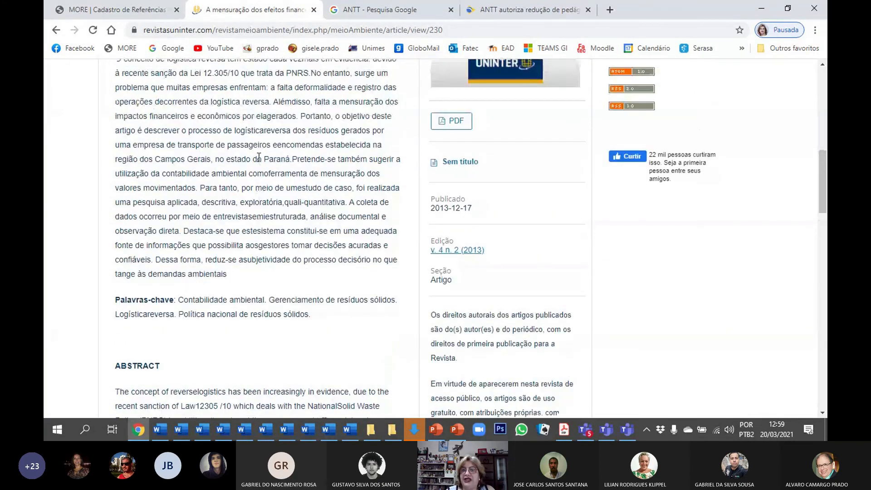
{"action": "left_click", "coordinate": [455, 128]}
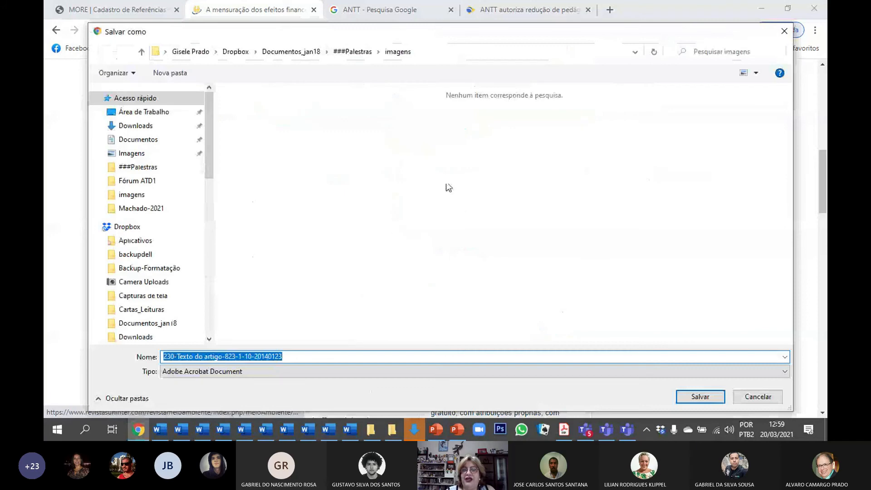
{"action": "left_click", "coordinate": [716, 402]}
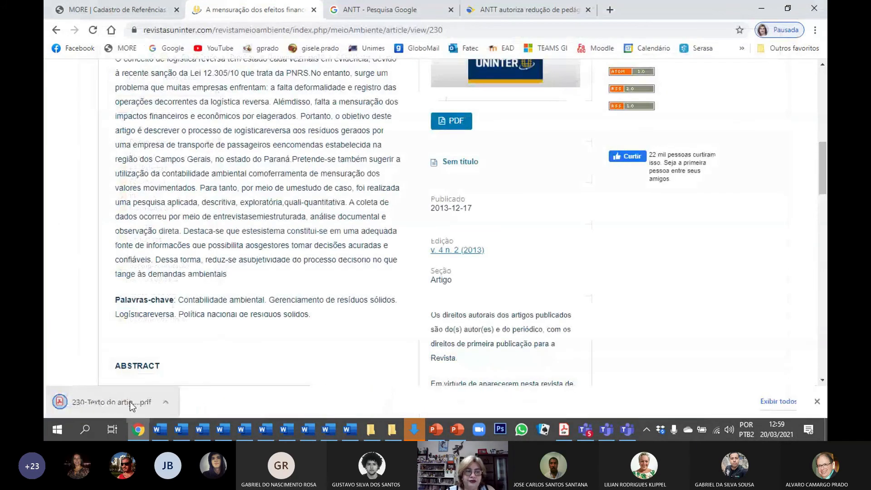
{"action": "left_click", "coordinate": [164, 401]}
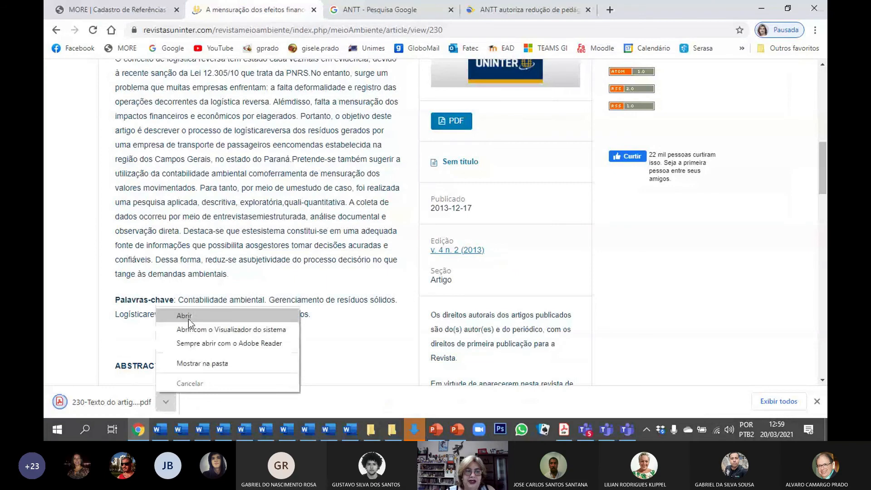
{"action": "left_click", "coordinate": [189, 319]}
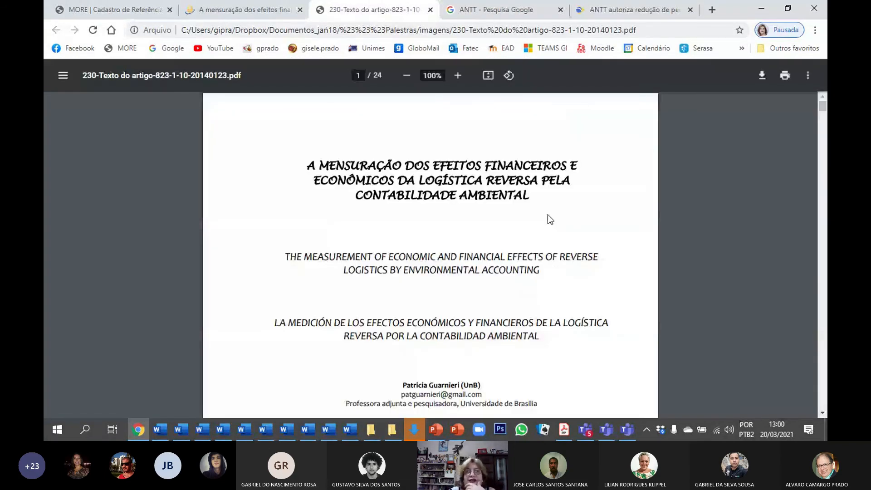
Review the title and authors in the downloaded PDF and compare its local file address with the article page's web address.
{"action": "scroll", "coordinate": [560, 226], "scroll_direction": "down", "scroll_amount": 4}
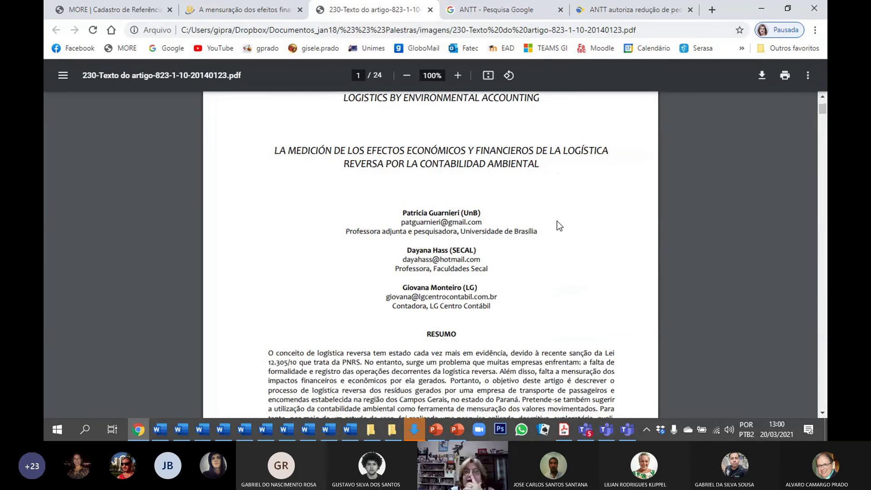
{"action": "scroll", "coordinate": [557, 219], "scroll_direction": "up", "scroll_amount": 1}
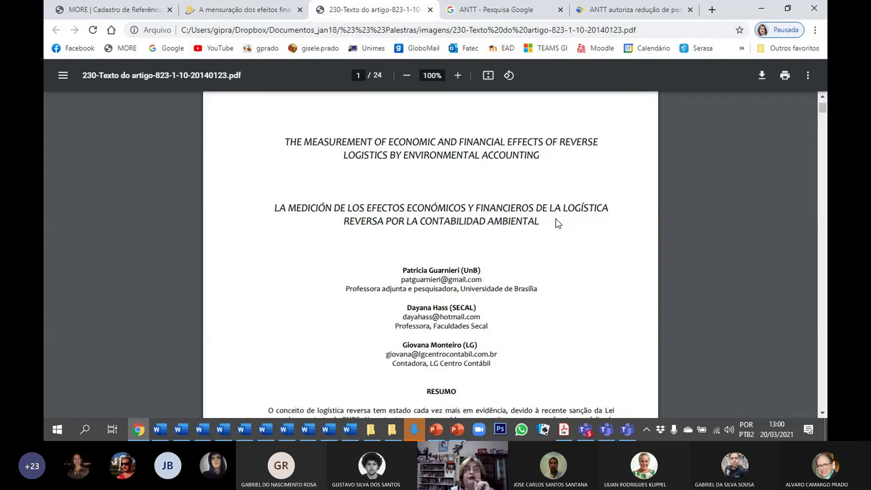
{"action": "left_click", "coordinate": [326, 29]}
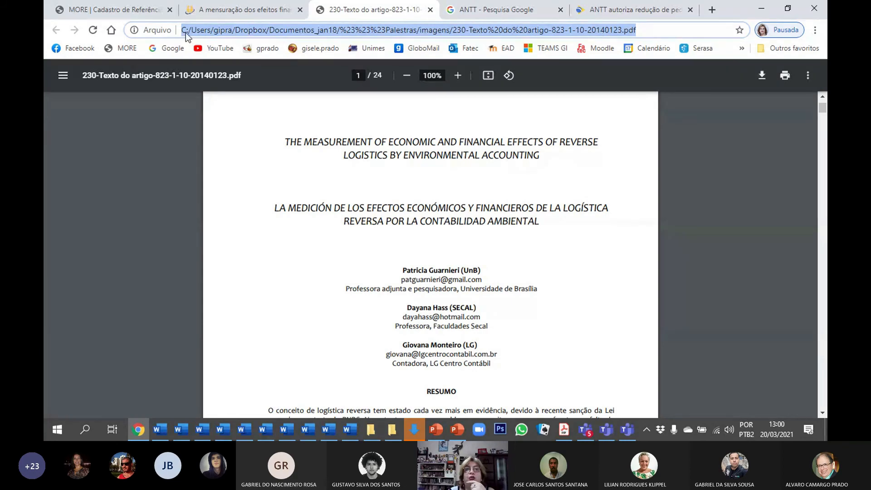
{"action": "left_click", "coordinate": [231, 15]}
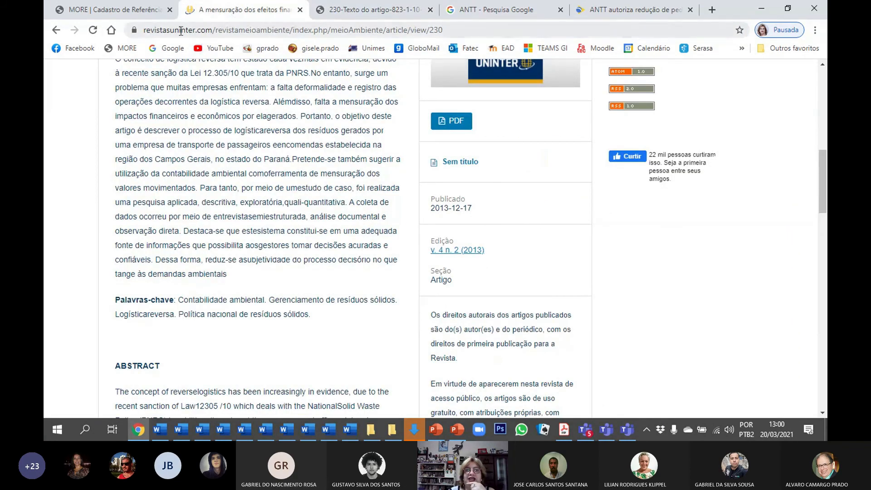
{"action": "left_click", "coordinate": [449, 31]}
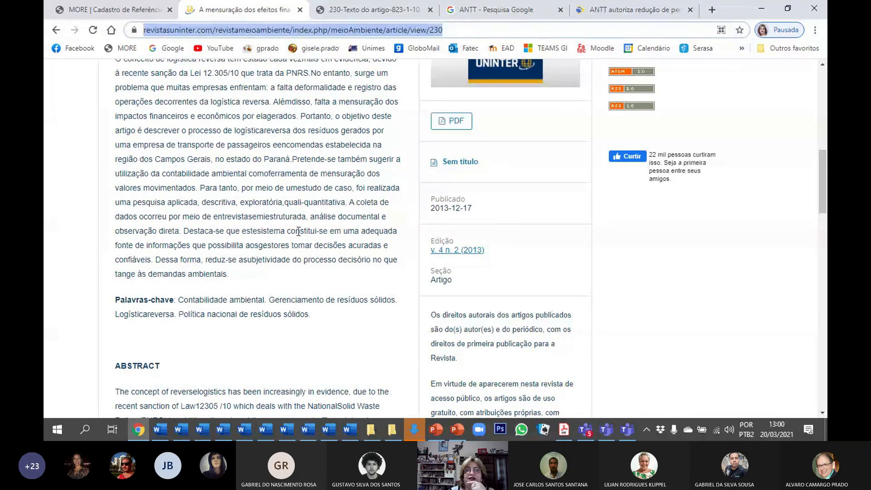
{"action": "scroll", "coordinate": [299, 231], "scroll_direction": "up", "scroll_amount": 3}
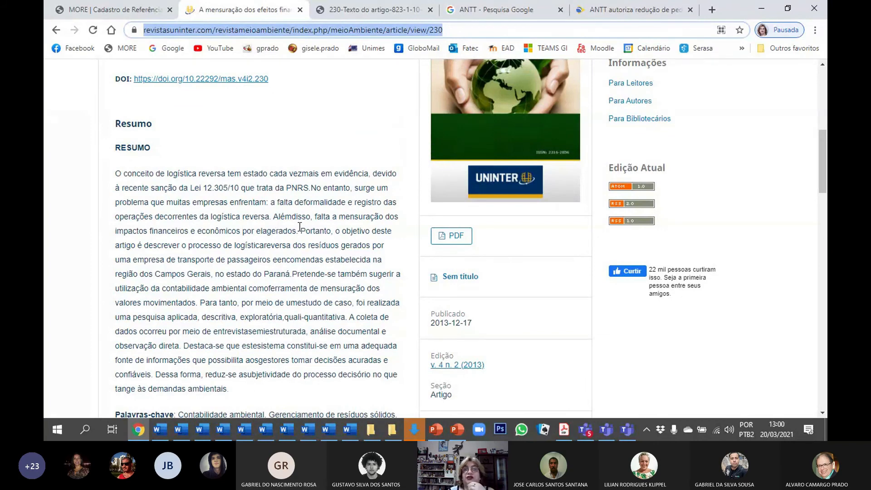
Return from the PDF to the journal's article page and check its title, DOI, publication date and edition.
{"action": "left_click", "coordinate": [347, 11]}
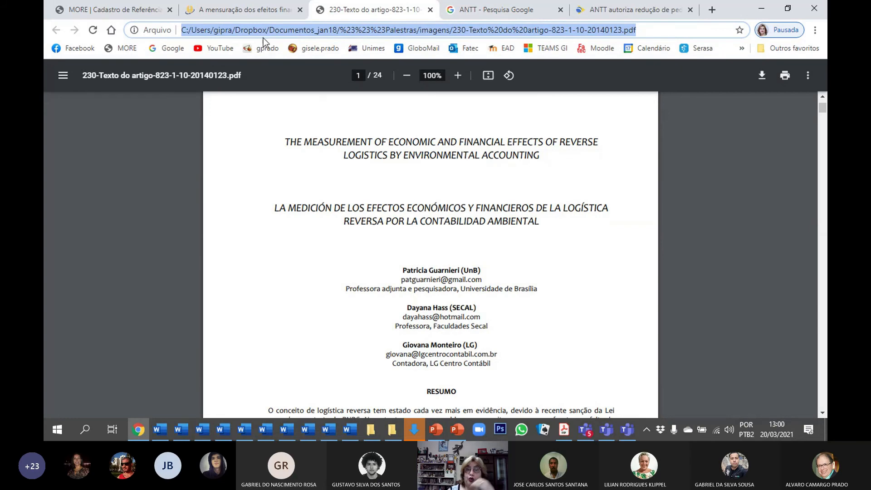
{"action": "left_click", "coordinate": [254, 11]}
{"action": "scroll", "coordinate": [337, 156], "scroll_direction": "up", "scroll_amount": 5}
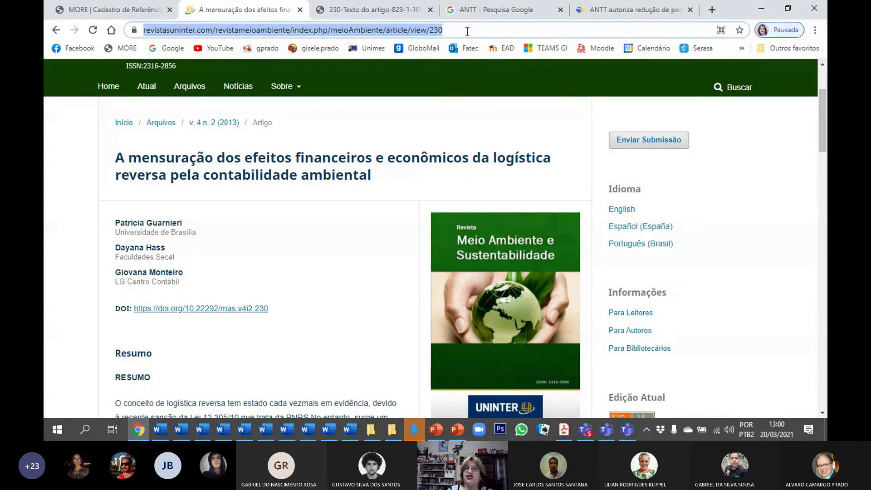
{"action": "scroll", "coordinate": [429, 149], "scroll_direction": "down", "scroll_amount": 3}
{"action": "scroll", "coordinate": [429, 150], "scroll_direction": "down", "scroll_amount": 8}
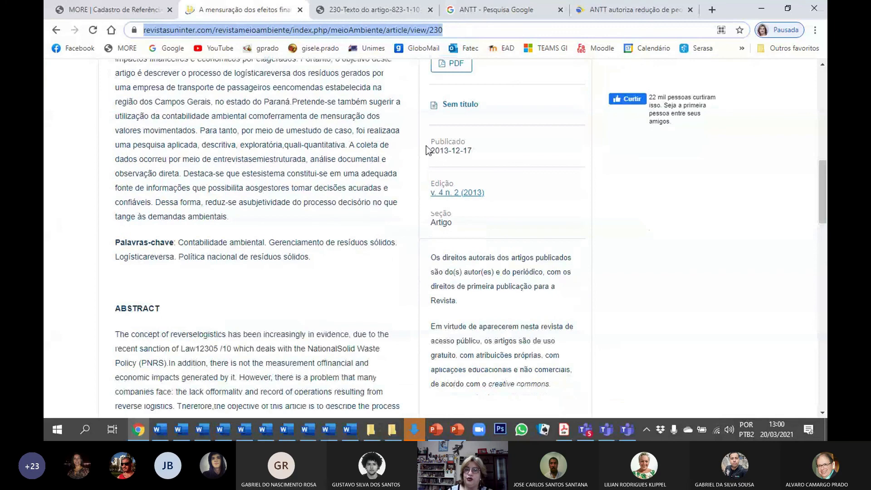
{"action": "scroll", "coordinate": [427, 145], "scroll_direction": "up", "scroll_amount": 4}
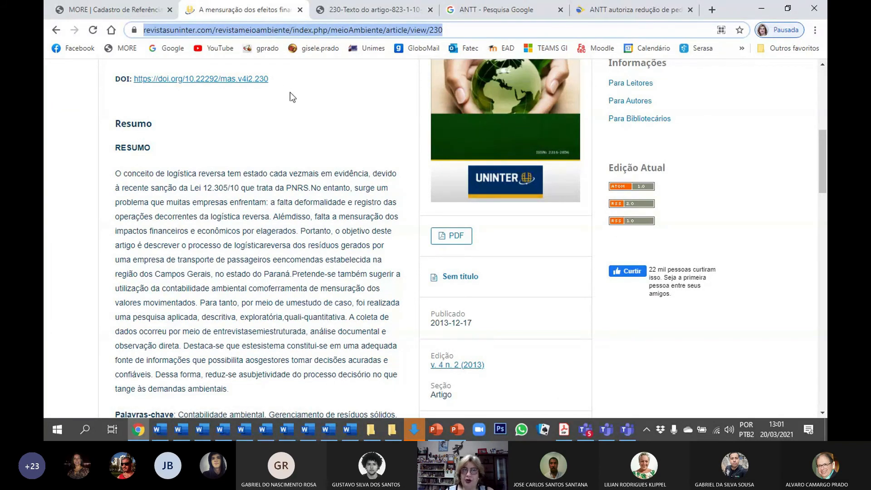
Switch to Adobe Acrobat Reader and close it along with its open documents.
{"action": "left_click", "coordinate": [656, 15]}
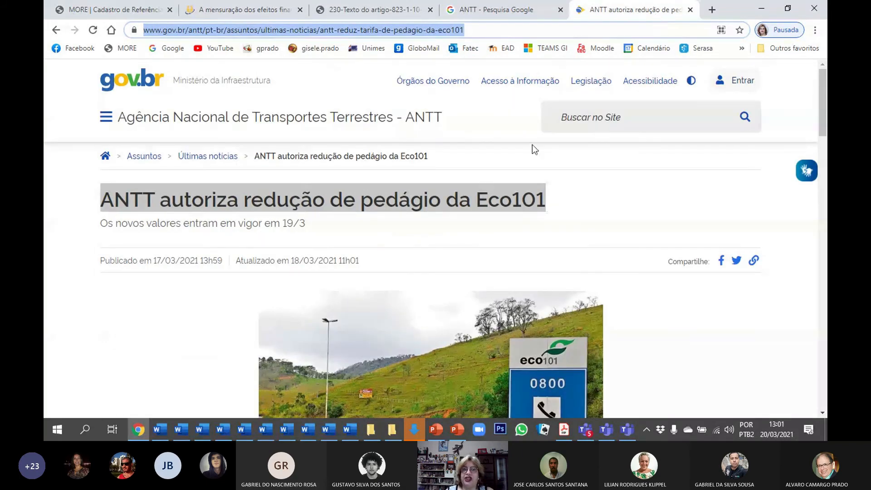
{"action": "left_click", "coordinate": [491, 11]}
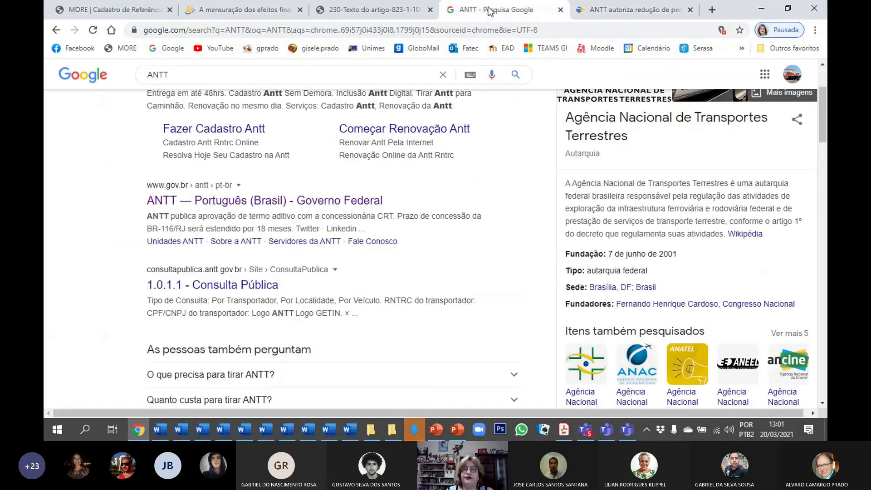
{"action": "left_click", "coordinate": [567, 430]}
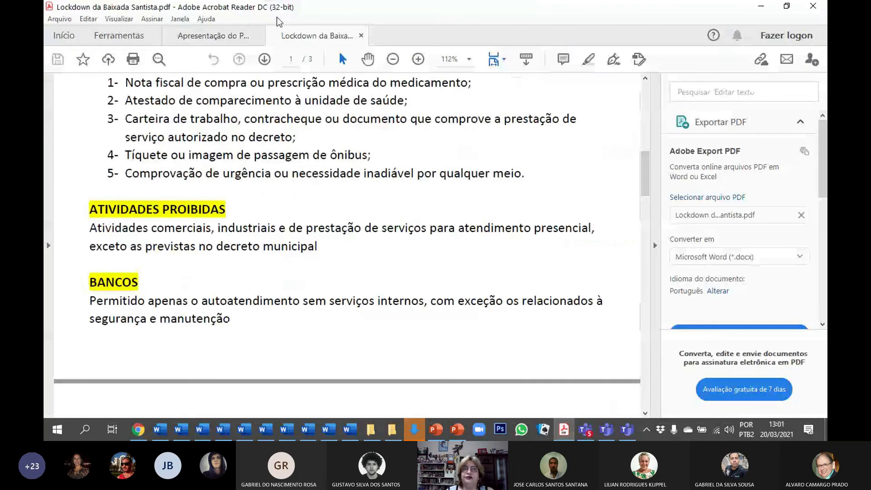
{"action": "left_click", "coordinate": [815, 7]}
{"action": "left_click", "coordinate": [403, 235]}
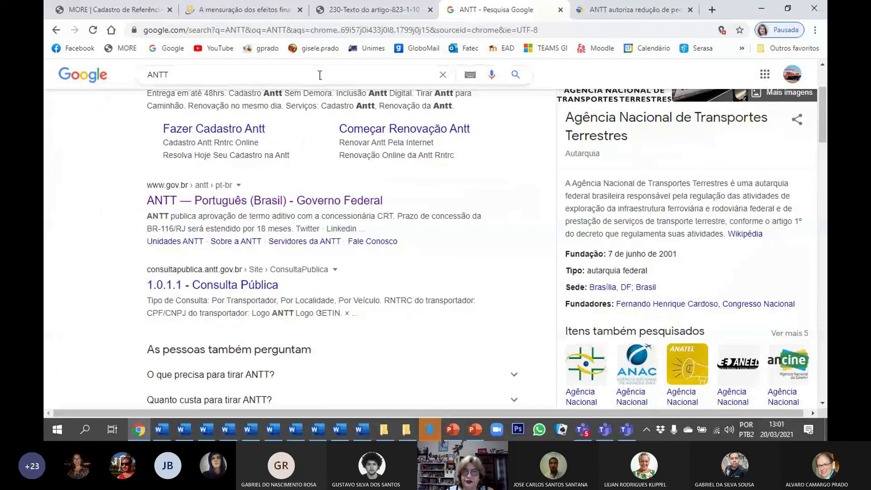
{"action": "left_click", "coordinate": [631, 17]}
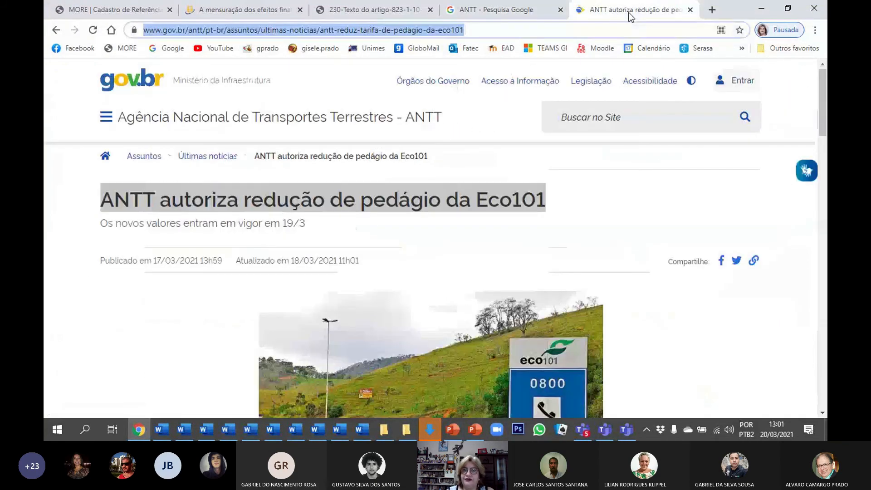
{"action": "left_click", "coordinate": [495, 13]}
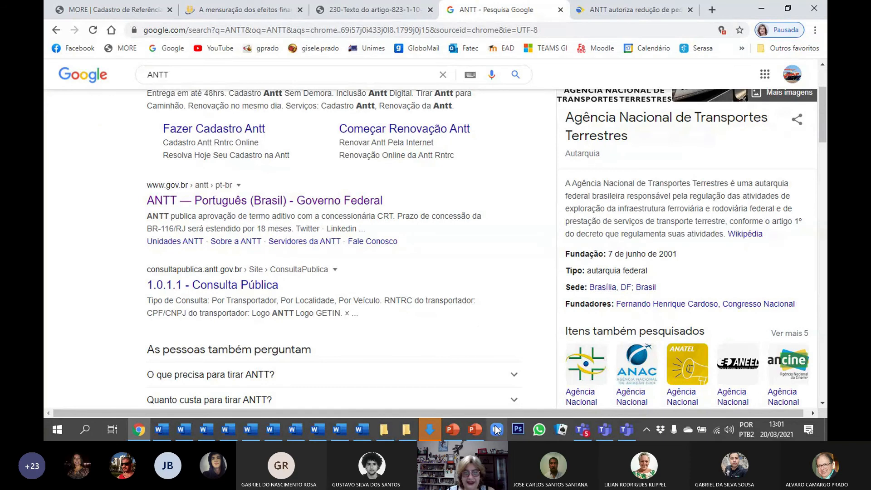
{"action": "mouse_move", "coordinate": [475, 435]}
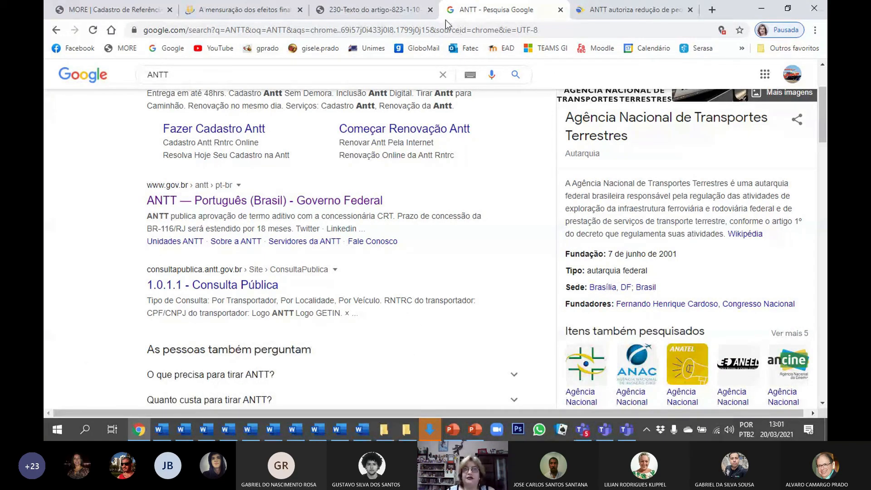
Return to the downloaded article PDF and examine its first two pages for the reference details.
{"action": "left_click", "coordinate": [368, 10]}
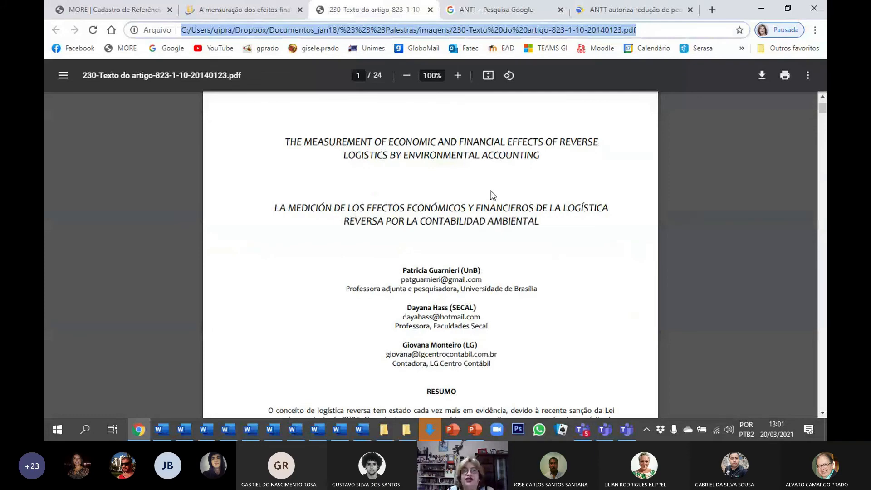
{"action": "scroll", "coordinate": [491, 191], "scroll_direction": "down", "scroll_amount": 7}
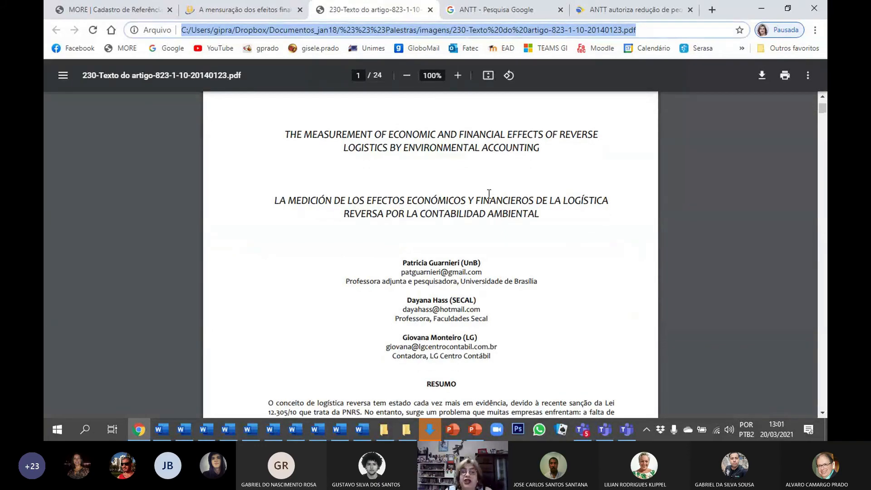
{"action": "scroll", "coordinate": [489, 194], "scroll_direction": "down", "scroll_amount": 11}
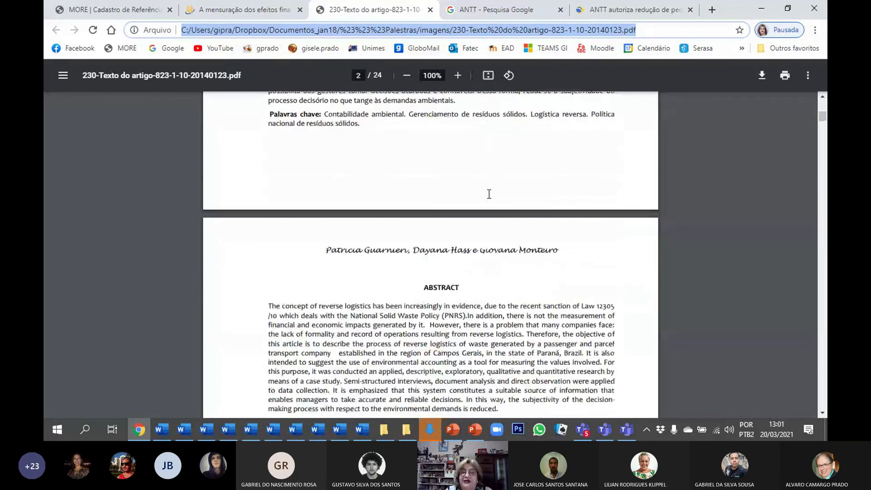
{"action": "scroll", "coordinate": [489, 194], "scroll_direction": "up", "scroll_amount": 5}
{"action": "scroll", "coordinate": [489, 194], "scroll_direction": "up", "scroll_amount": 11}
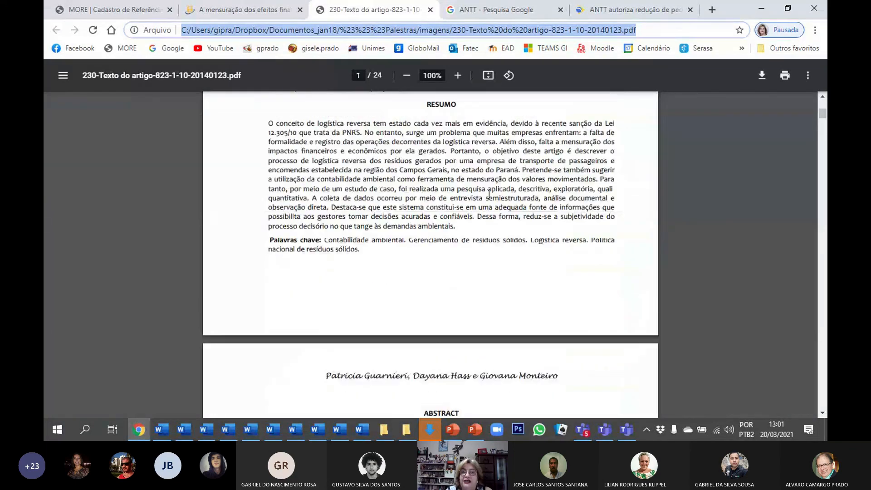
{"action": "scroll", "coordinate": [490, 194], "scroll_direction": "down", "scroll_amount": 12}
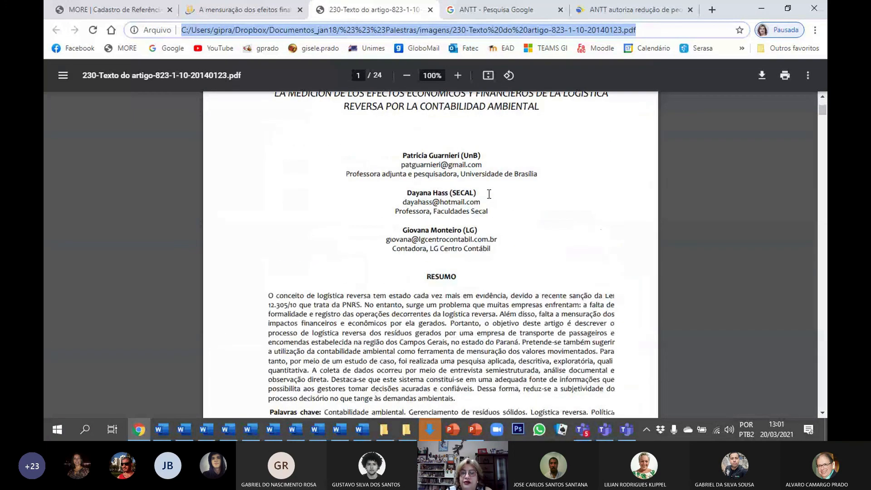
Return from the PDF's title page to the journal article page and review its title, authors and DOI.
{"action": "scroll", "coordinate": [489, 194], "scroll_direction": "up", "scroll_amount": 13}
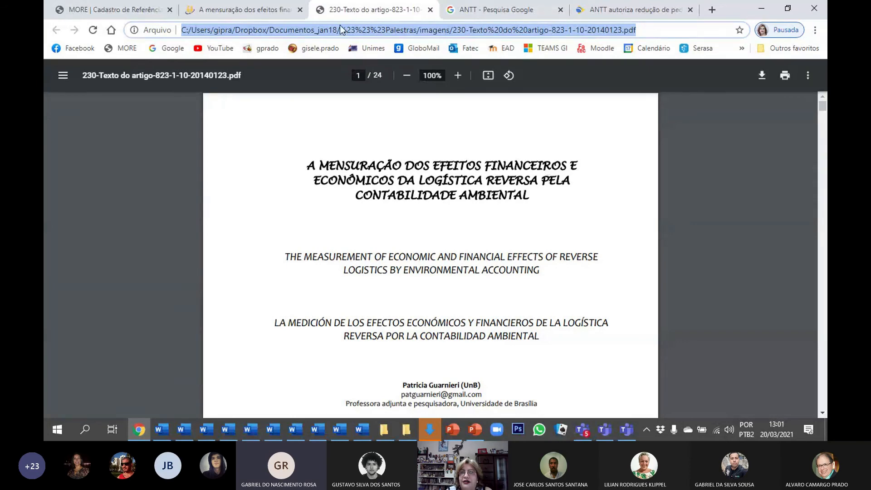
{"action": "left_click", "coordinate": [263, 14]}
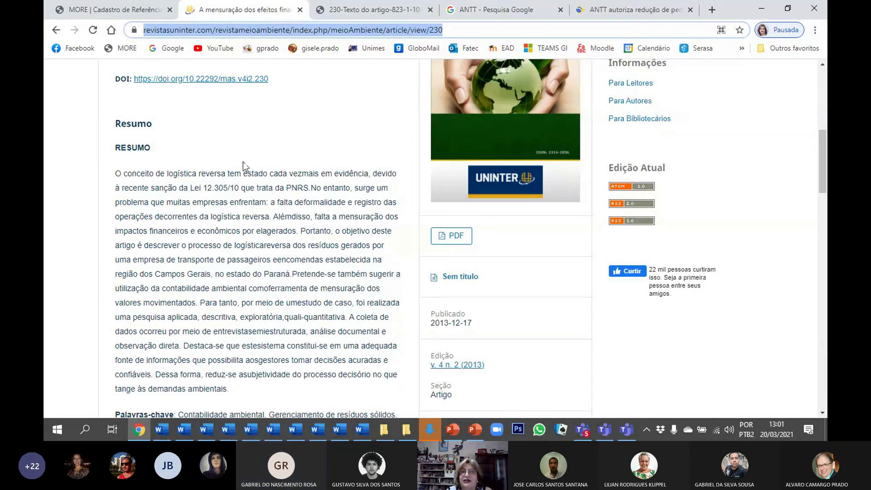
{"action": "scroll", "coordinate": [235, 151], "scroll_direction": "up", "scroll_amount": 4}
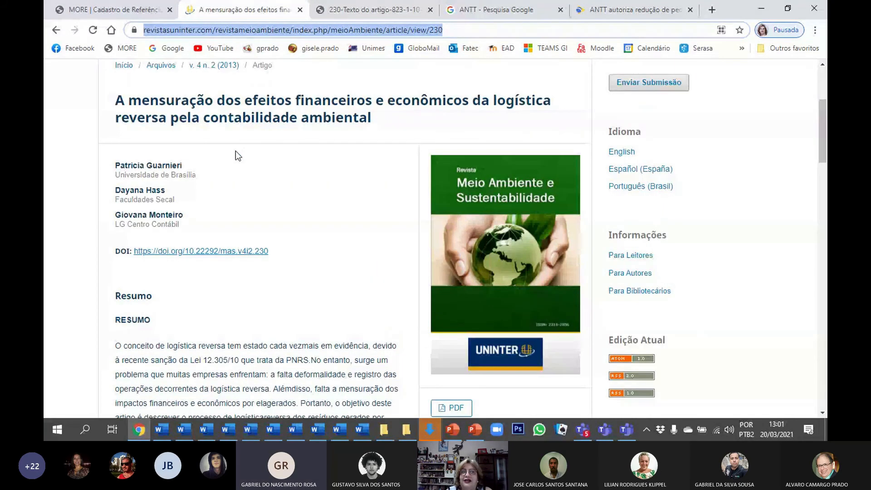
{"action": "scroll", "coordinate": [268, 181], "scroll_direction": "up", "scroll_amount": 1}
{"action": "scroll", "coordinate": [268, 180], "scroll_direction": "down", "scroll_amount": 1}
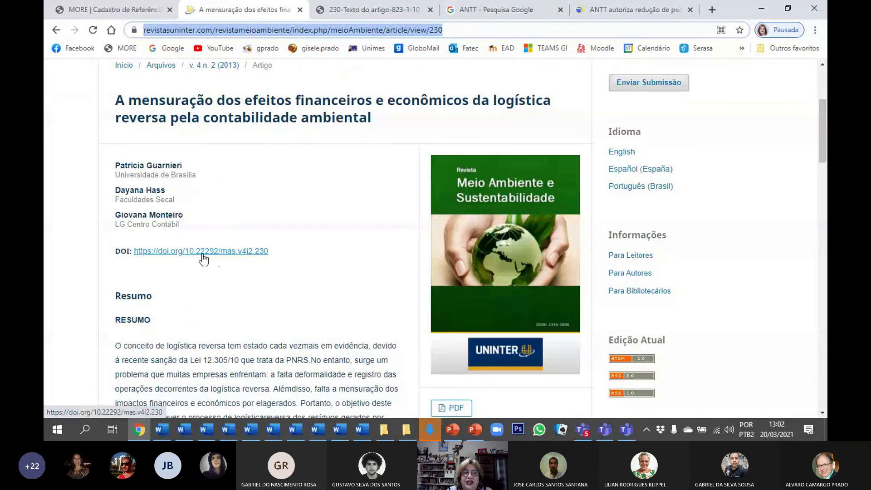
{"action": "scroll", "coordinate": [313, 235], "scroll_direction": "down", "scroll_amount": 1}
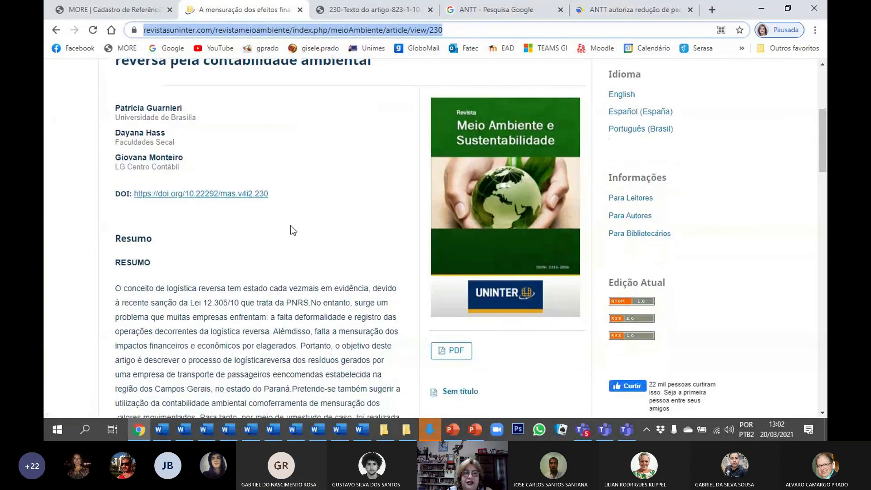
Open the article's DOI link in a separate tab, read the resulting page, and close it.
{"action": "left_click", "coordinate": [219, 194]}
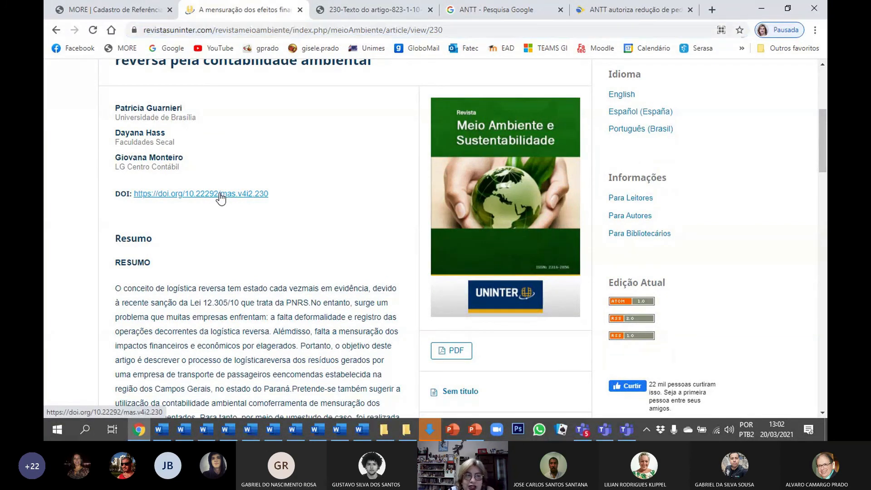
{"action": "right_click", "coordinate": [220, 194]}
{"action": "left_click", "coordinate": [257, 205]}
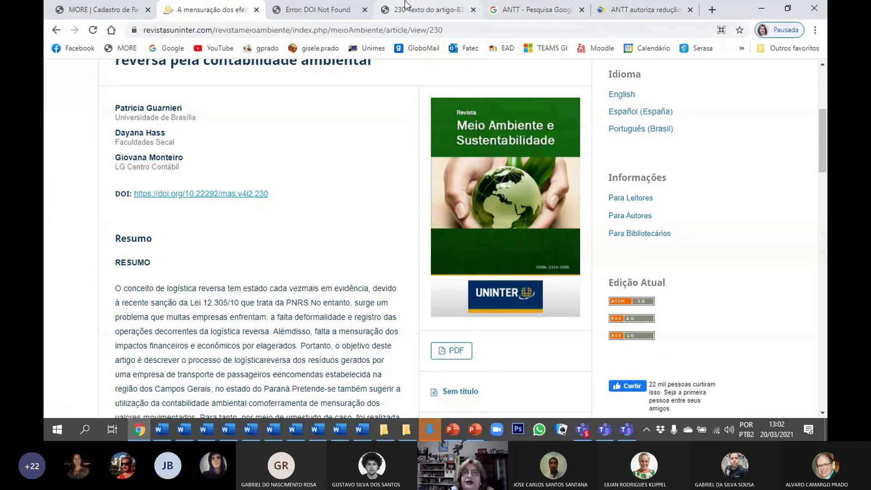
{"action": "left_click", "coordinate": [318, 14]}
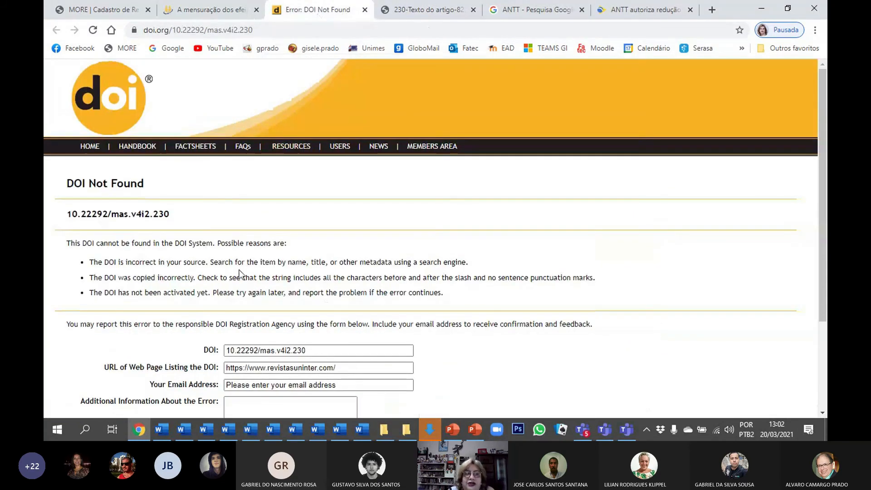
{"action": "scroll", "coordinate": [239, 272], "scroll_direction": "down", "scroll_amount": 3}
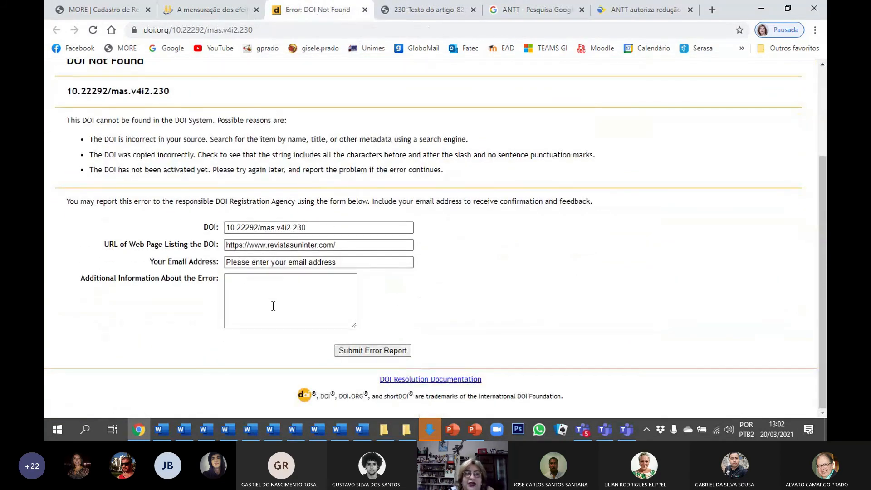
{"action": "scroll", "coordinate": [274, 306], "scroll_direction": "up", "scroll_amount": 3}
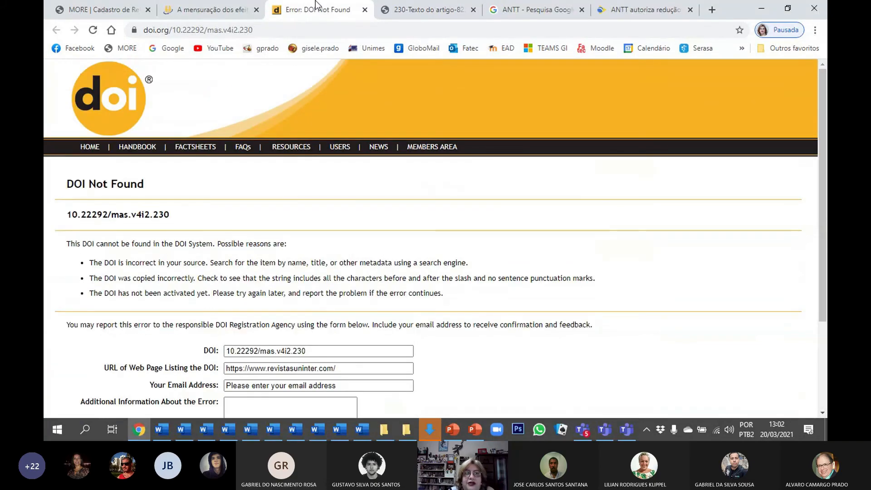
{"action": "left_click", "coordinate": [366, 9]}
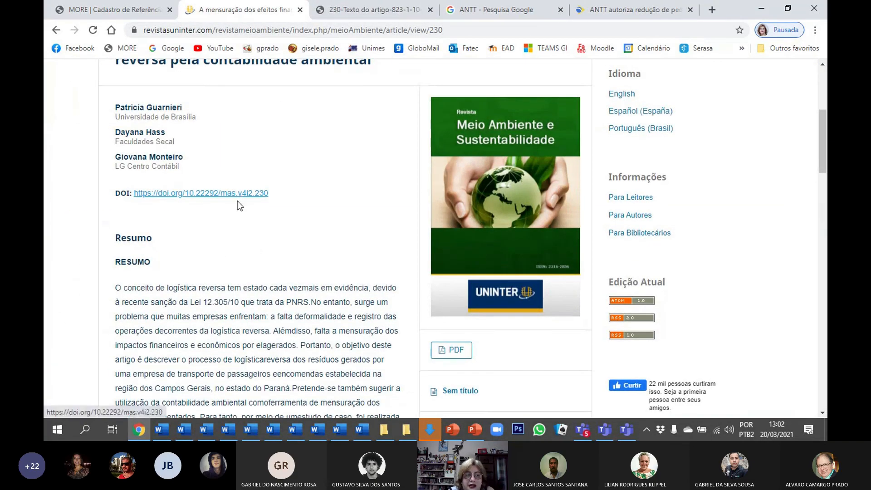
Skim the article page's abstracts and heading, and switch to the MORE homepage reference form.
{"action": "scroll", "coordinate": [237, 201], "scroll_direction": "down", "scroll_amount": 5}
{"action": "scroll", "coordinate": [238, 205], "scroll_direction": "down", "scroll_amount": 10}
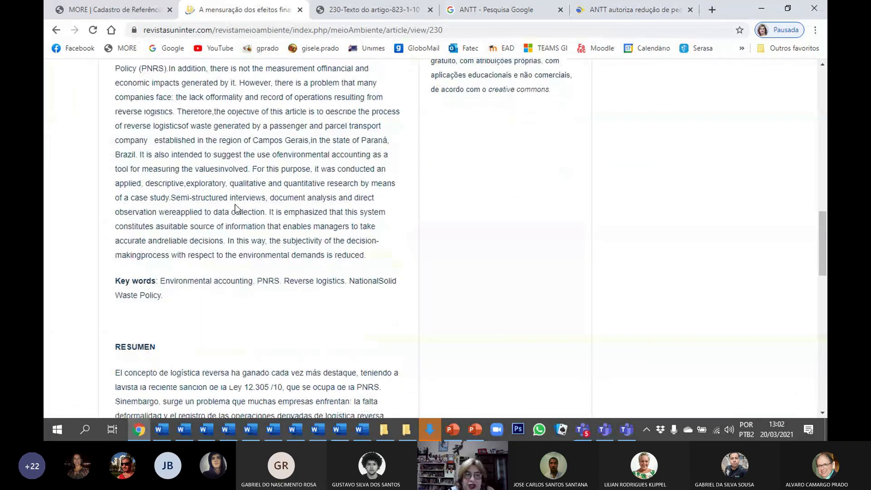
{"action": "scroll", "coordinate": [235, 204], "scroll_direction": "up", "scroll_amount": 10}
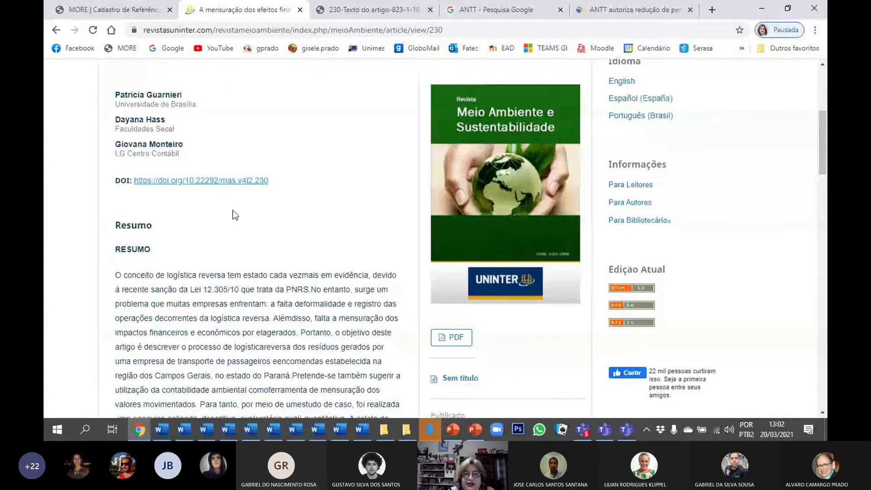
{"action": "scroll", "coordinate": [233, 209], "scroll_direction": "up", "scroll_amount": 6}
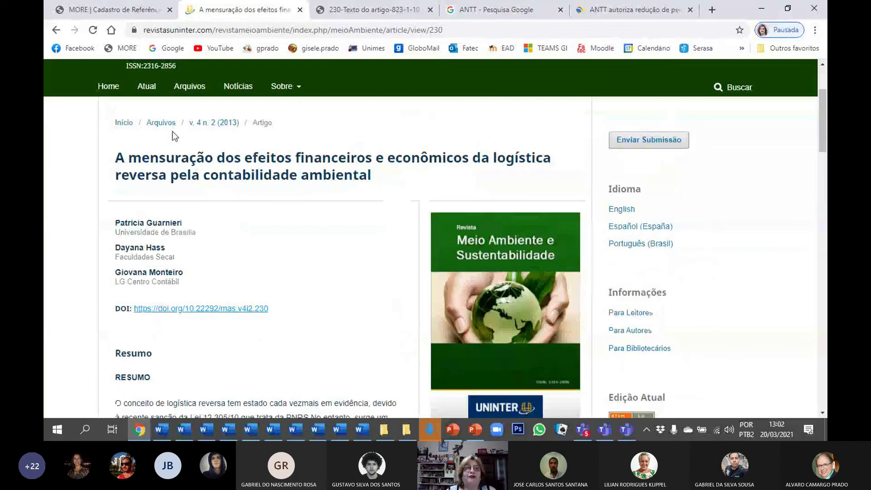
{"action": "left_click", "coordinate": [122, 10]}
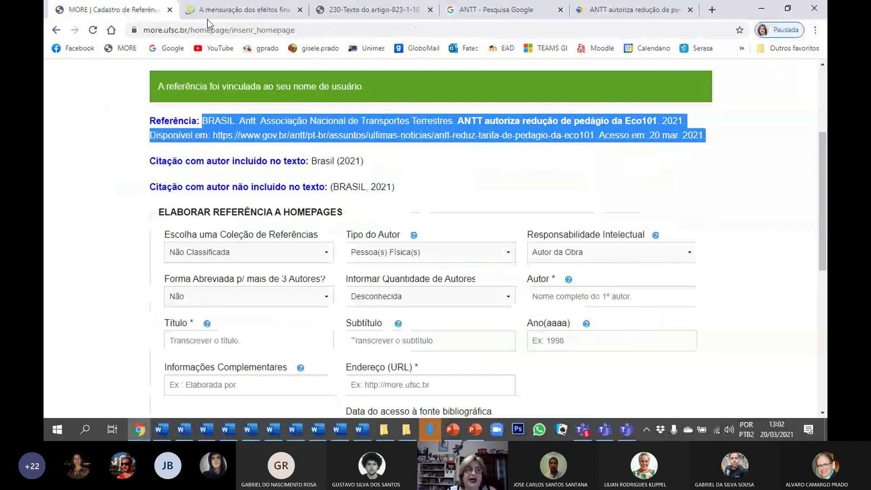
Copy the "Logística Reversa: meio ambiente e competitividade" reference from the PDF's last page into the Word reference list, followed by a new line.
{"action": "left_click", "coordinate": [372, 9]}
{"action": "scroll", "coordinate": [428, 177], "scroll_direction": "down", "scroll_amount": 8}
{"action": "left_click_drag", "start_coordinate": [823, 113], "coordinate": [824, 411]}
{"action": "scroll", "coordinate": [317, 273], "scroll_direction": "up", "scroll_amount": 5}
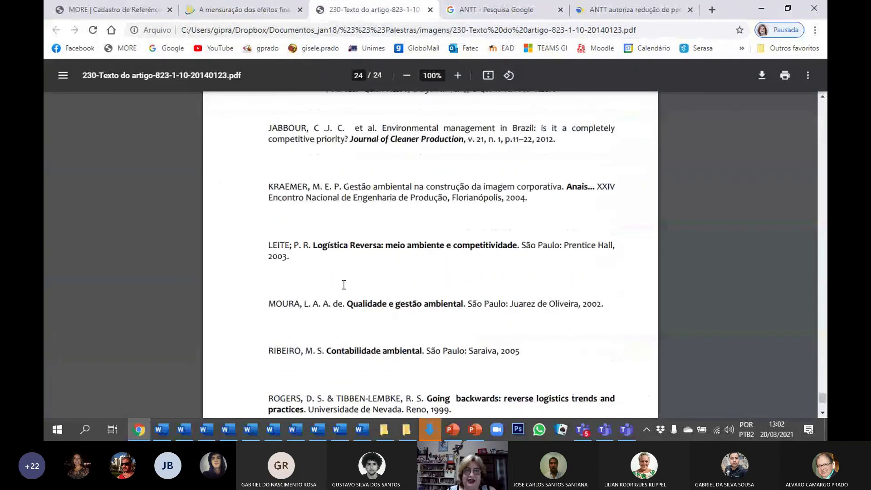
{"action": "left_click_drag", "start_coordinate": [269, 245], "coordinate": [293, 263]}
{"action": "key", "text": "ctrl+c"}
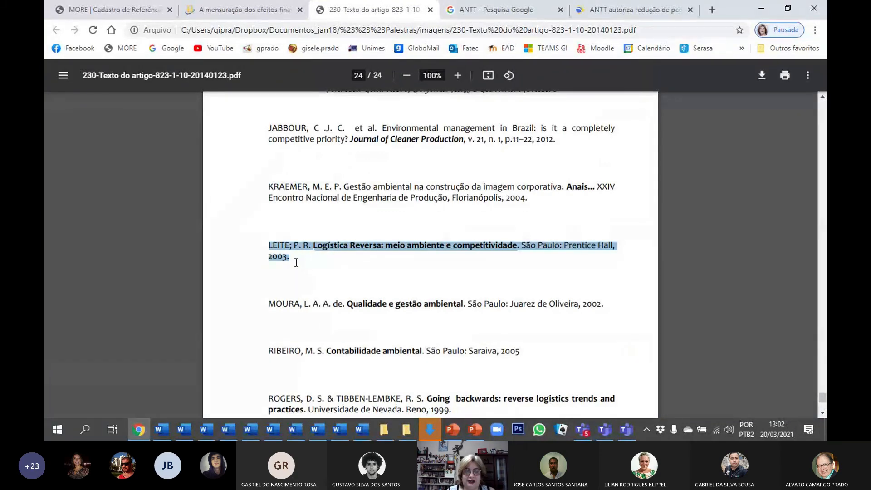
{"action": "left_click", "coordinate": [363, 434]}
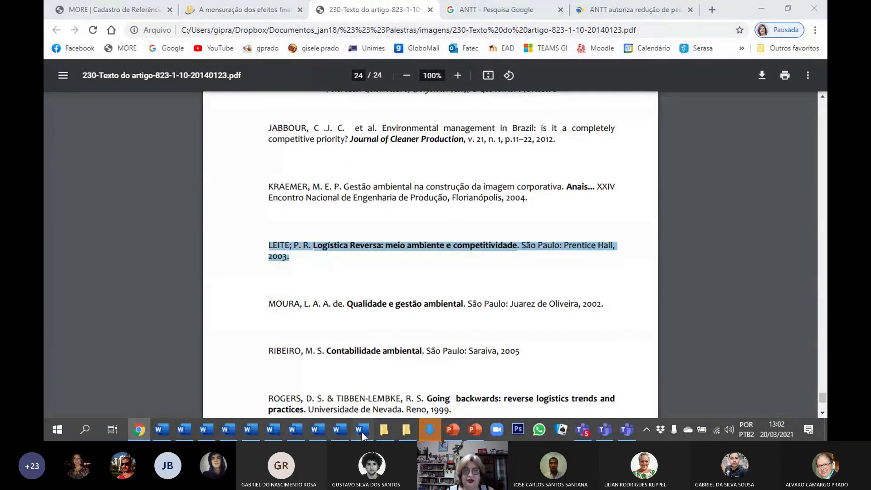
{"action": "key", "text": "ctrl+v"}
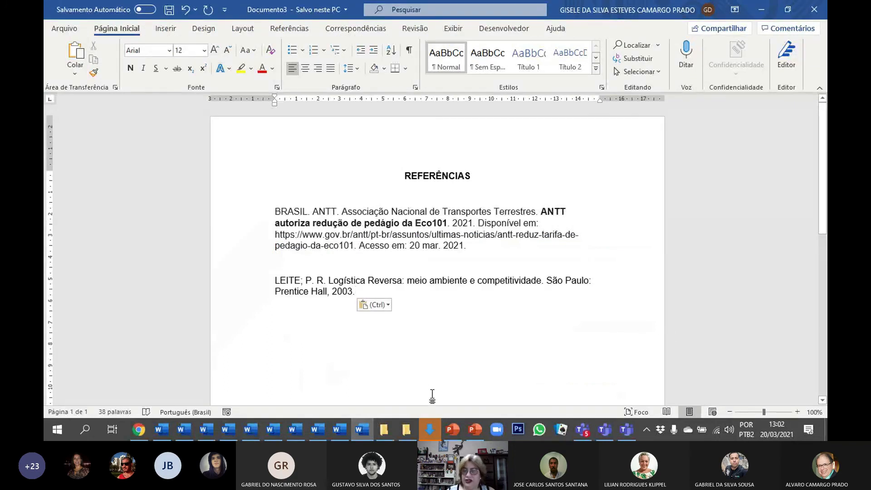
{"action": "key", "text": "Return"}
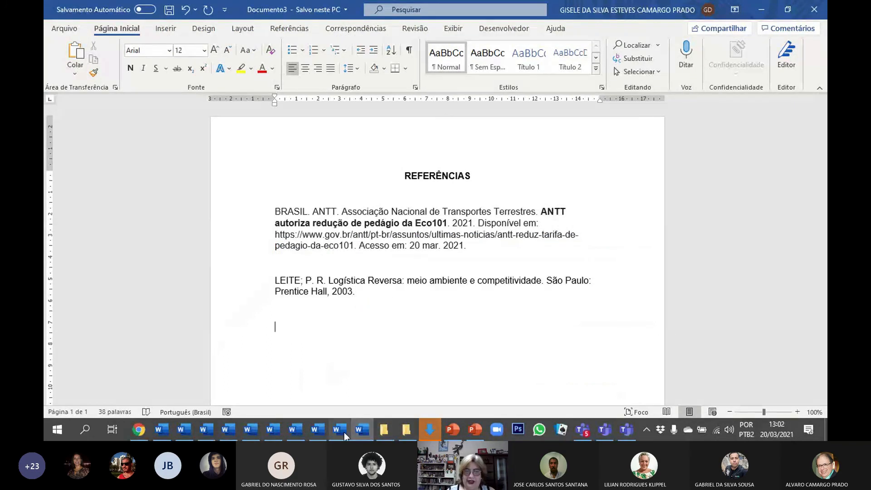
Copy the PDF's 2009 "Are supplier selection criteria going green?" reference into the Word list as the next entry, followed by blank lines.
{"action": "left_click", "coordinate": [142, 433]}
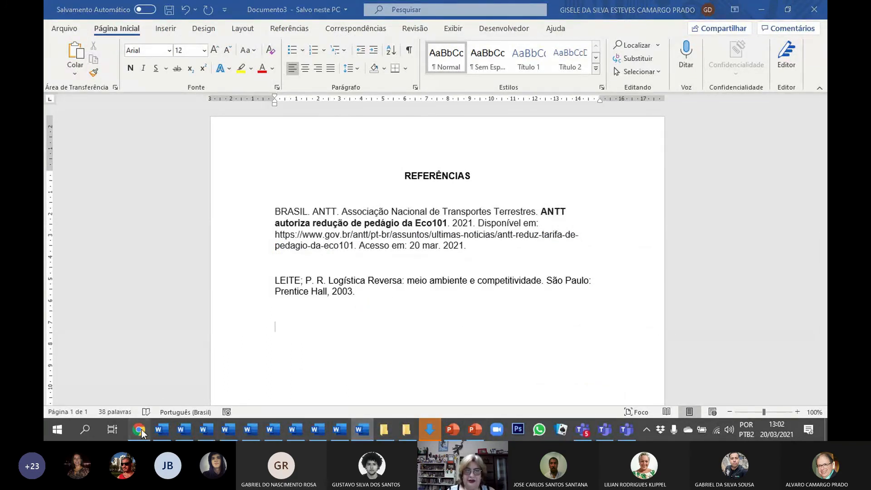
{"action": "scroll", "coordinate": [227, 255], "scroll_direction": "up", "scroll_amount": 8}
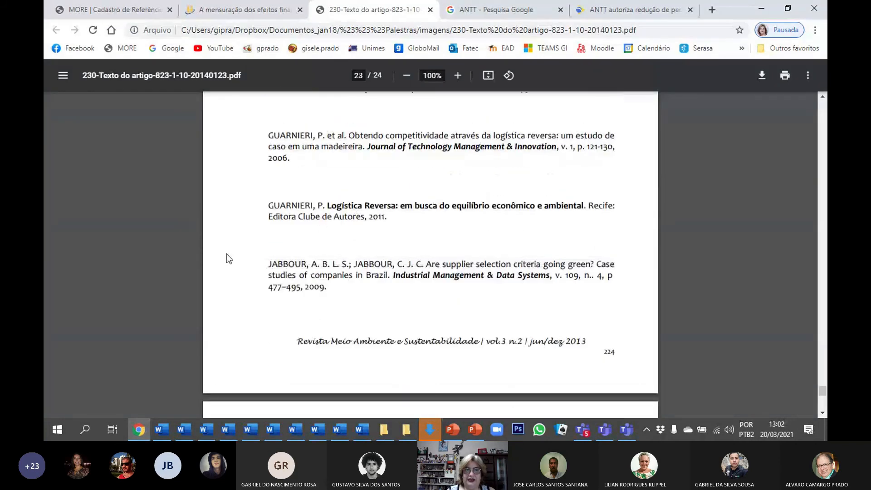
{"action": "left_click_drag", "start_coordinate": [260, 270], "coordinate": [327, 294]}
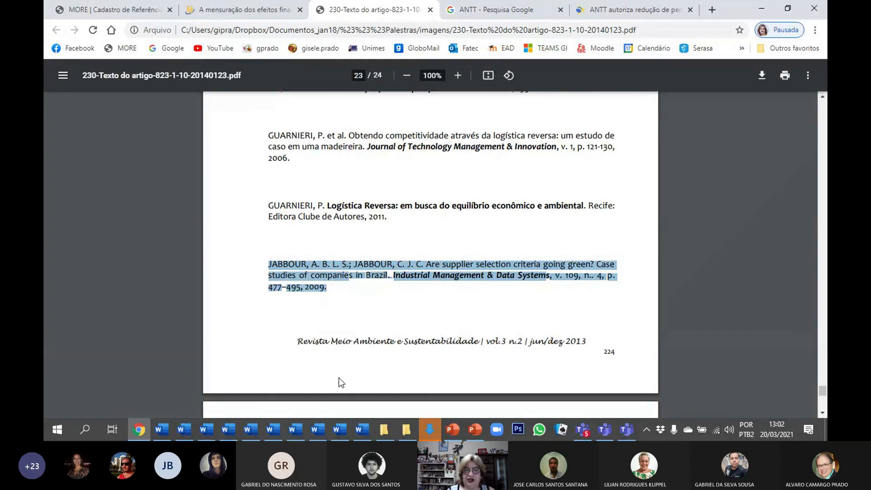
{"action": "left_click", "coordinate": [362, 430]}
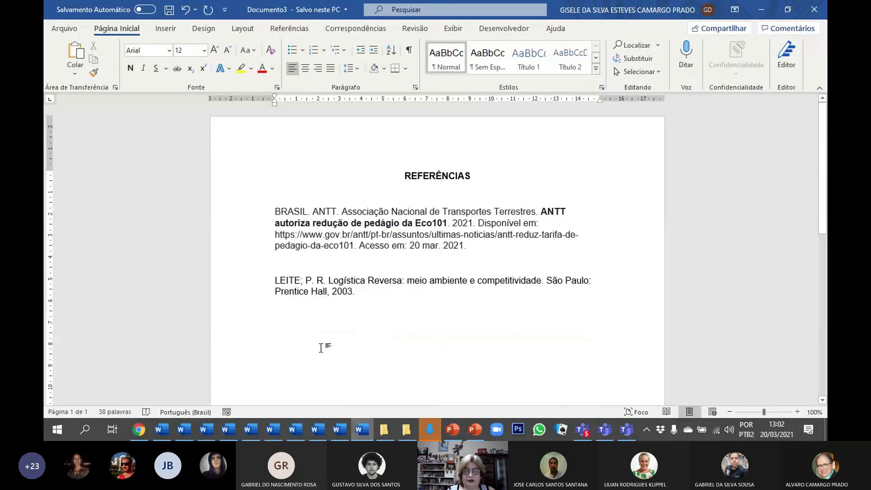
{"action": "type", "text": "JABBOUR, A. B. L. S.; JABBOUR, C. J. C. Are supplier selection criteria going green? Case studies of companies in Brazil. Industrial Management & Data Systems, v. 109, n. 4, p. 477–495, 2009."}
{"action": "key", "text": "Return"}
{"action": "key", "text": "Return"}
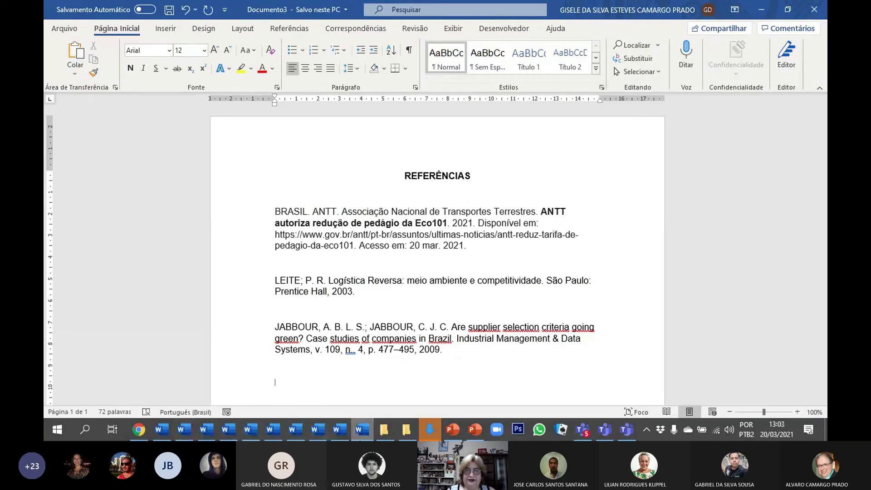
Copy the PDF's final reference, "Estudo de caso – planejamento e métodos", into the Word list as the next entry, followed by blank lines.
{"action": "mouse_move", "coordinate": [361, 431]}
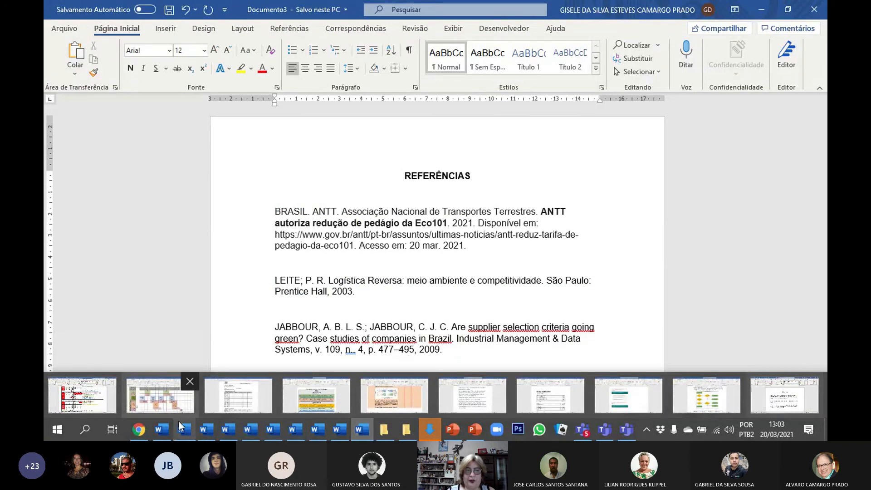
{"action": "left_click", "coordinate": [139, 431]}
{"action": "scroll", "coordinate": [401, 289], "scroll_direction": "down", "scroll_amount": 10}
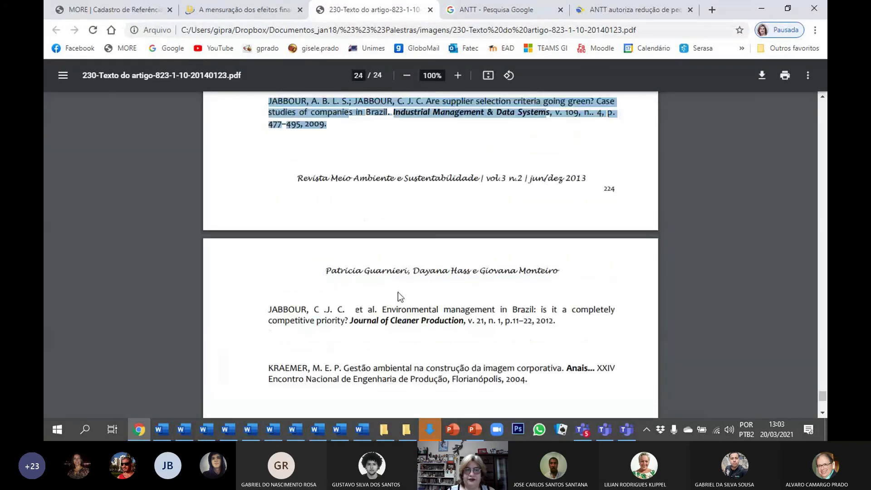
{"action": "left_click_drag", "start_coordinate": [263, 289], "coordinate": [588, 280]}
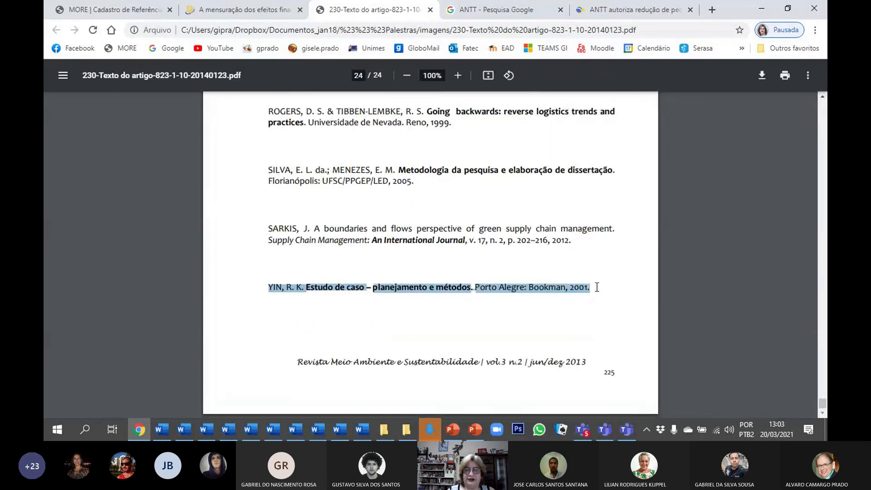
{"action": "left_click", "coordinate": [361, 430]}
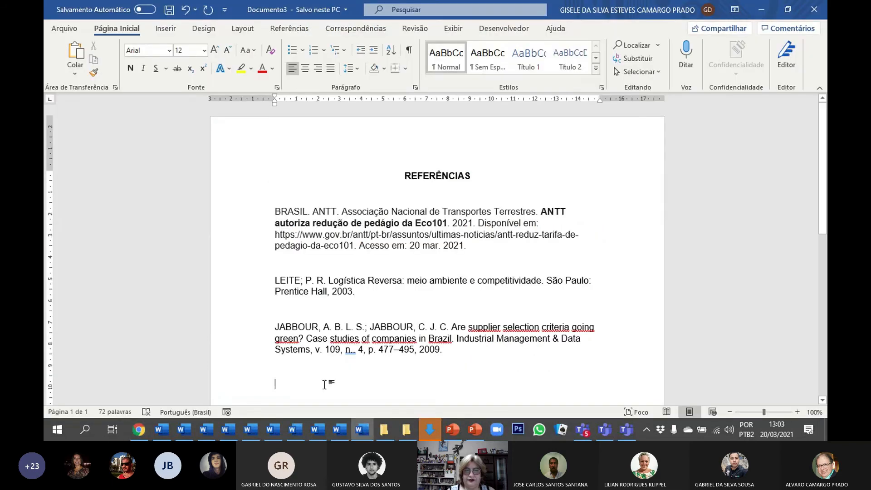
{"action": "type", "text": "YIN, R. K. Estudo de caso – planejamento e métodos. Porto Alegre: Bookman, 2001."}
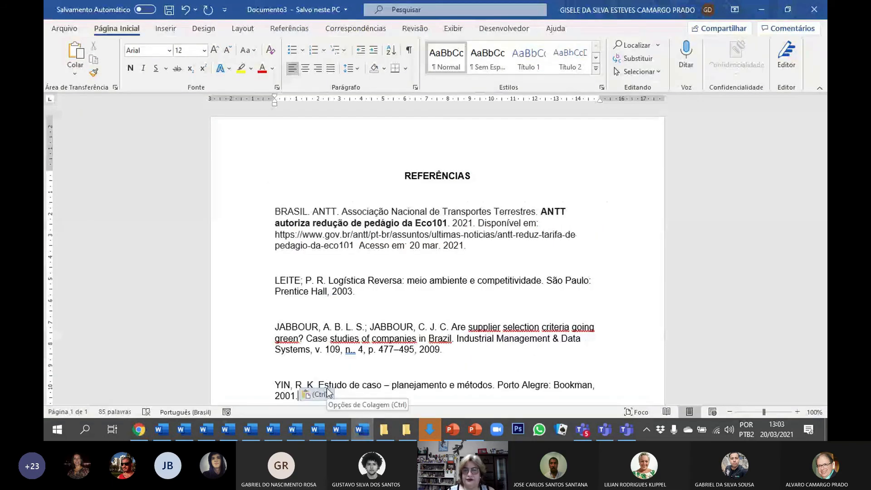
{"action": "key", "text": "Return"}
{"action": "key", "text": "Return"}
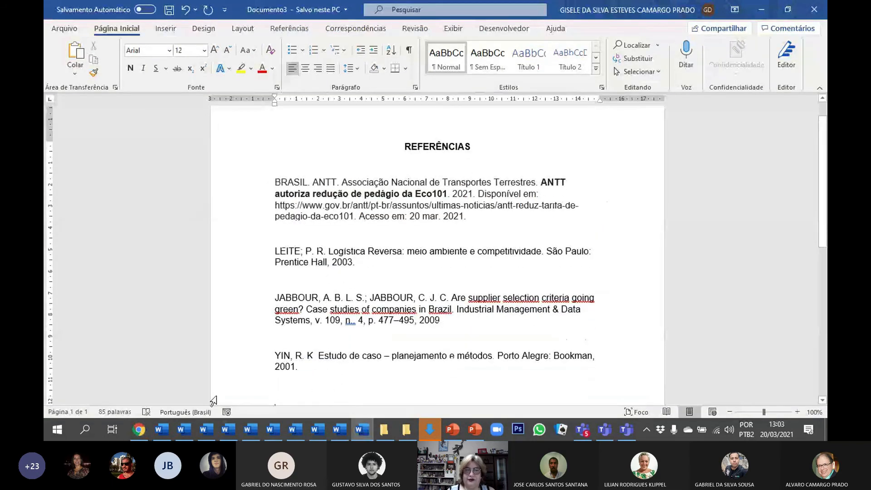
Copy the 2003 Punta del Este congress paper reference from the PDF's page 23 into the end of the Word reference list.
{"action": "left_click", "coordinate": [139, 429]}
{"action": "scroll", "coordinate": [363, 295], "scroll_direction": "up", "scroll_amount": 20}
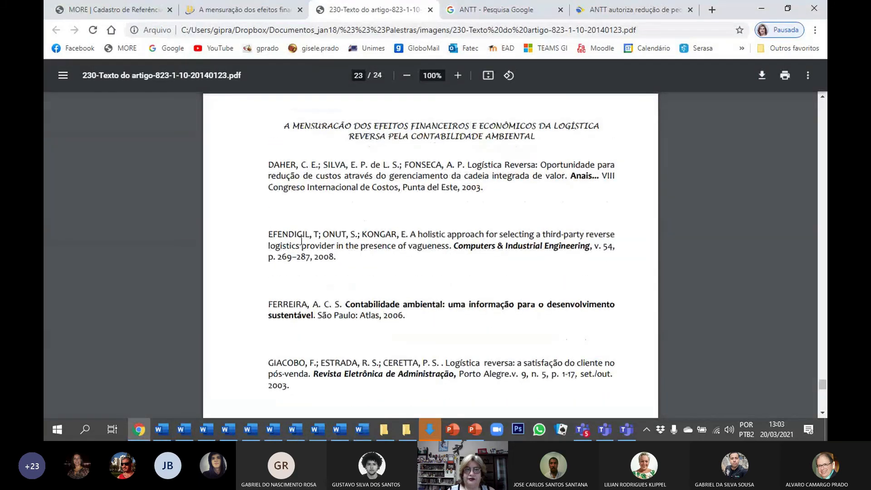
{"action": "left_click_drag", "start_coordinate": [270, 165], "coordinate": [488, 189]}
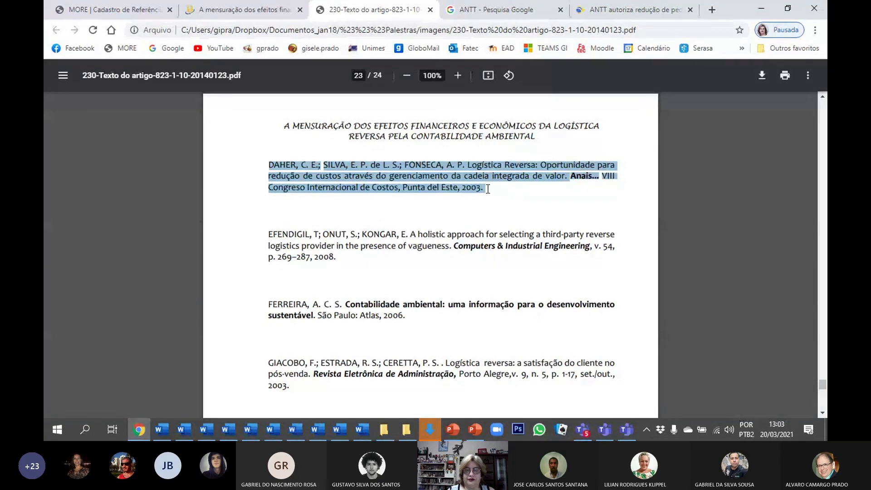
{"action": "left_click", "coordinate": [356, 429]}
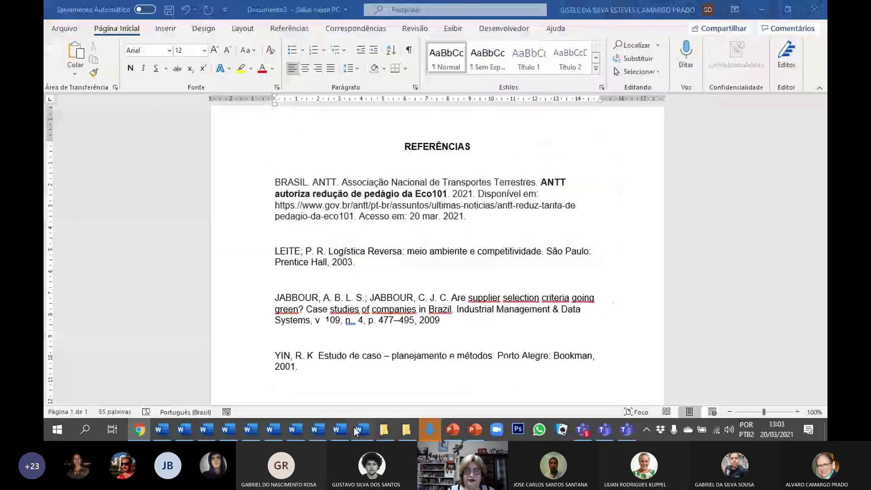
{"action": "type", "text": "DAHER, C. E.; SILVA, E. P. de L. S.; FONSECA, A. P. Logística Reversa: Oportunidade para redução de custos através do gerenciamento da cadeia integrada de valor. Anais... VIII Congreso Internacional de Costos, Punta del Este, 2003."}
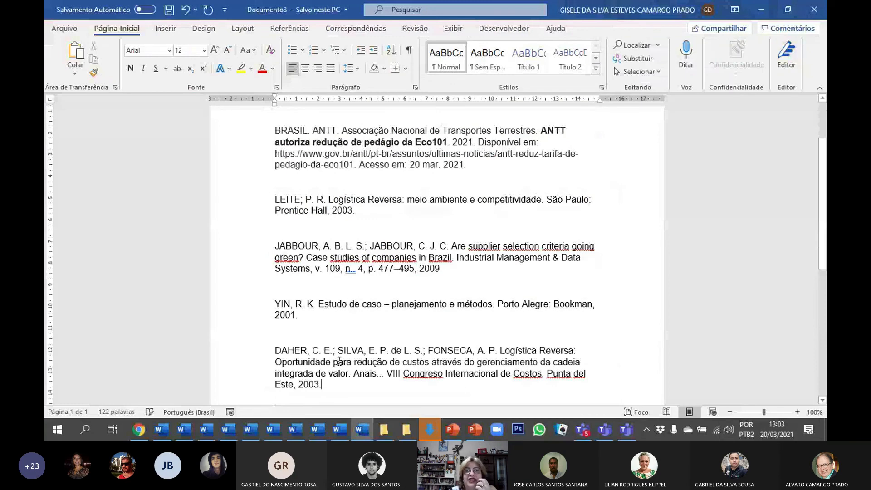
Set the font of all the reference entries below the REFERÊNCIAS heading to Arial.
{"action": "scroll", "coordinate": [339, 362], "scroll_direction": "up", "scroll_amount": 3}
{"action": "scroll", "coordinate": [415, 182], "scroll_direction": "down", "scroll_amount": 4}
{"action": "scroll", "coordinate": [402, 180], "scroll_direction": "up", "scroll_amount": 1}
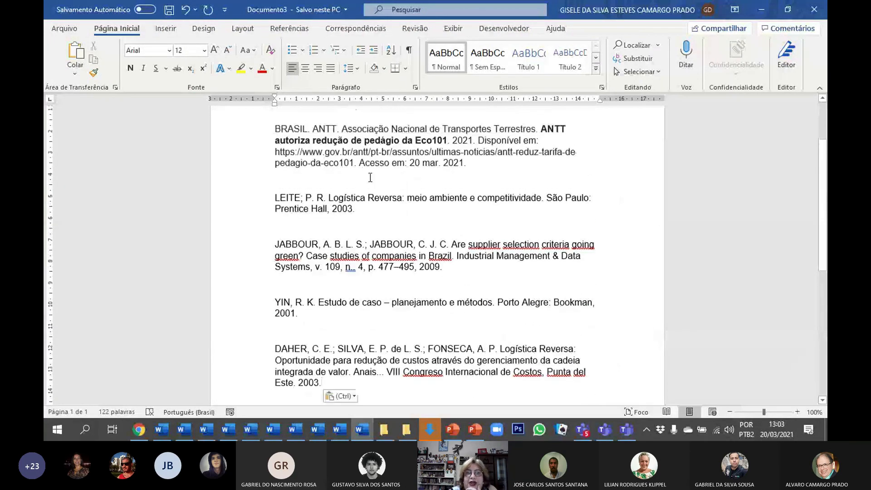
{"action": "left_click_drag", "start_coordinate": [273, 128], "coordinate": [513, 392]}
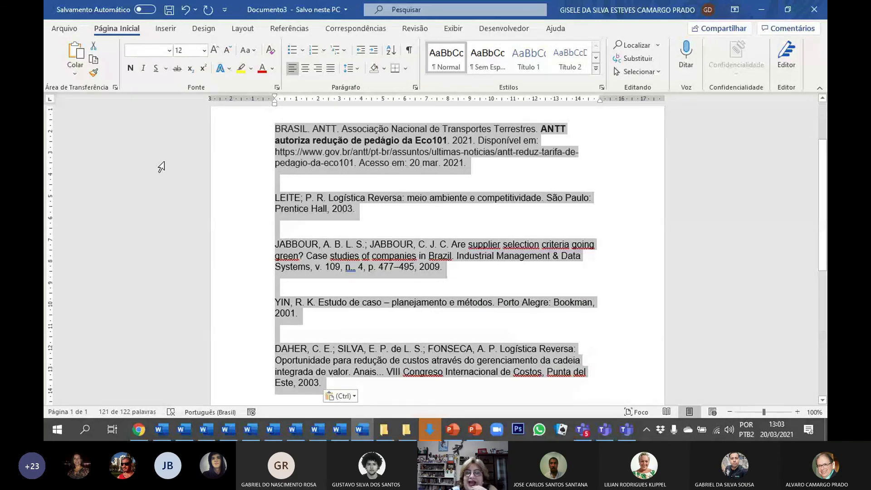
{"action": "scroll", "coordinate": [355, 208], "scroll_direction": "up", "scroll_amount": 1}
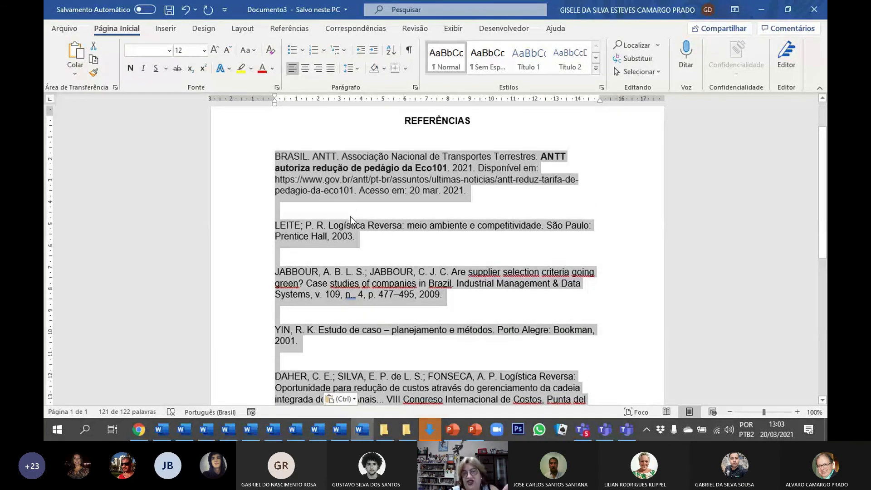
{"action": "left_click", "coordinate": [167, 52]}
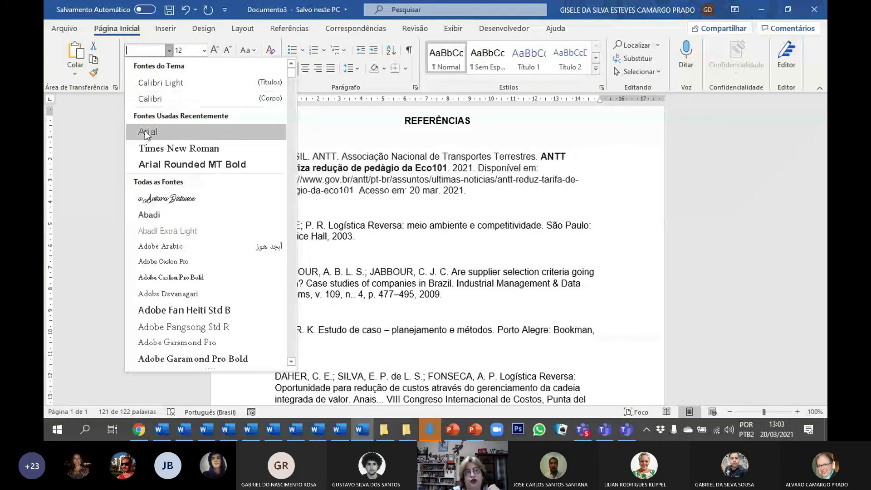
{"action": "left_click", "coordinate": [146, 130]}
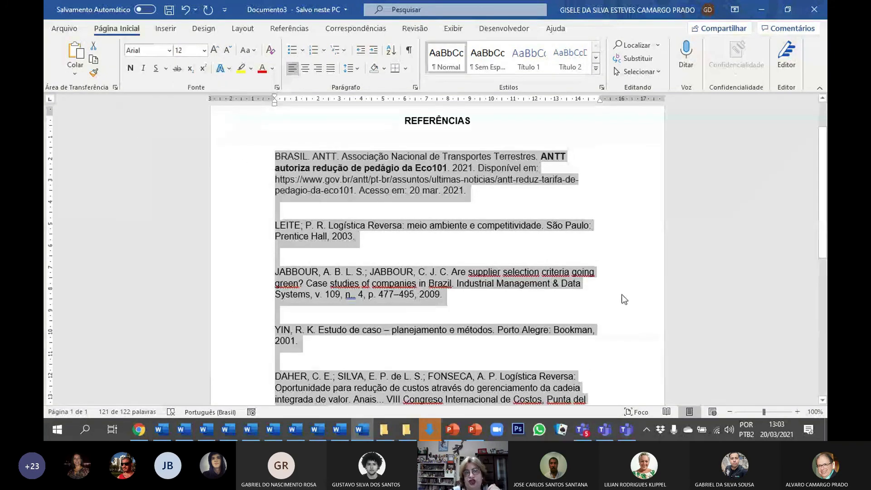
Try justified alignment on the selected references and return them to left alignment.
{"action": "left_click", "coordinate": [293, 69]}
{"action": "left_click", "coordinate": [293, 69]}
{"action": "left_click", "coordinate": [330, 68]}
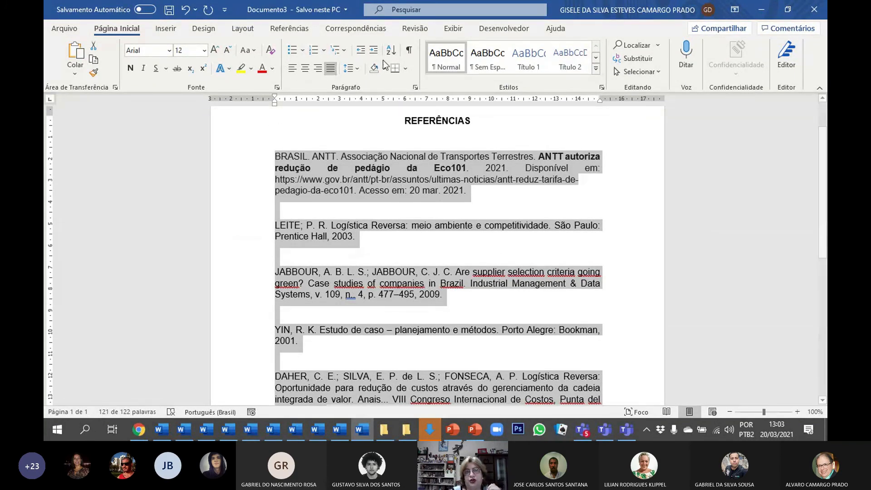
{"action": "left_click", "coordinate": [293, 68]}
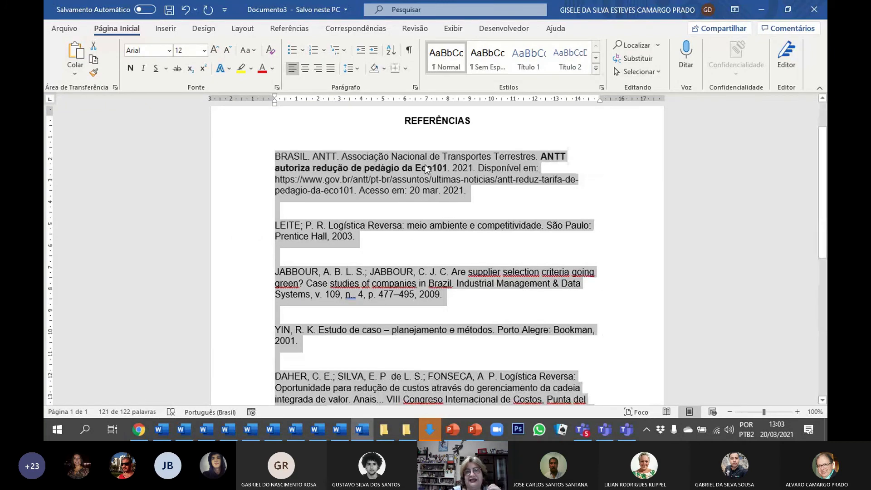
Convert the selected reference entries into a one-column table.
{"action": "scroll", "coordinate": [423, 168], "scroll_direction": "down", "scroll_amount": 3}
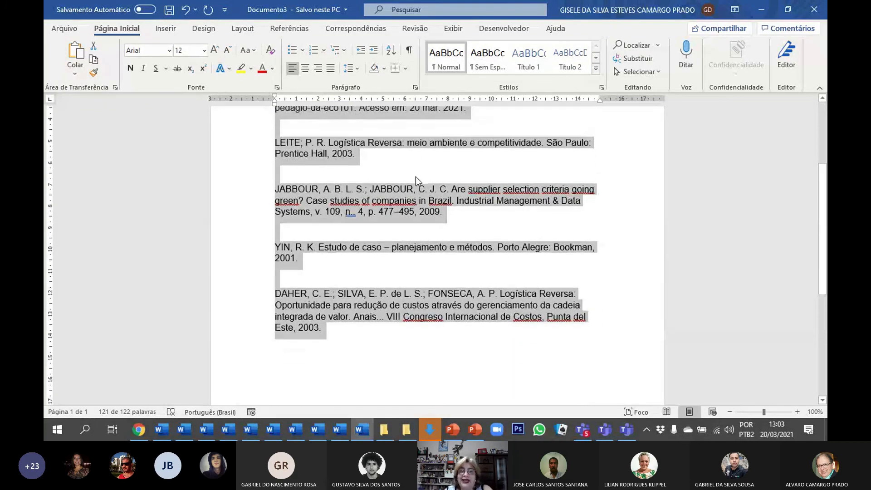
{"action": "scroll", "coordinate": [415, 177], "scroll_direction": "up", "scroll_amount": 3}
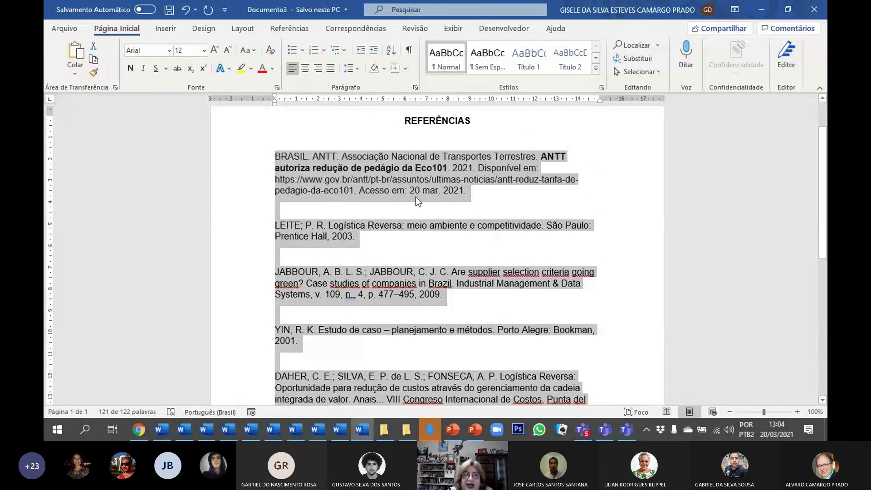
{"action": "left_click", "coordinate": [167, 29]}
{"action": "left_click", "coordinate": [100, 51]}
{"action": "left_click", "coordinate": [111, 201]}
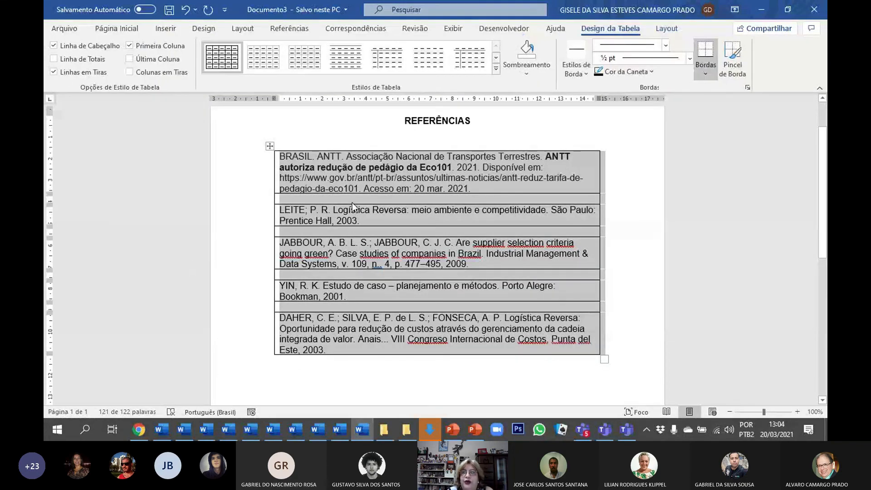
Sort the reference table by Coluna 1 as text in ascending order, without a header row.
{"action": "left_click", "coordinate": [671, 29]}
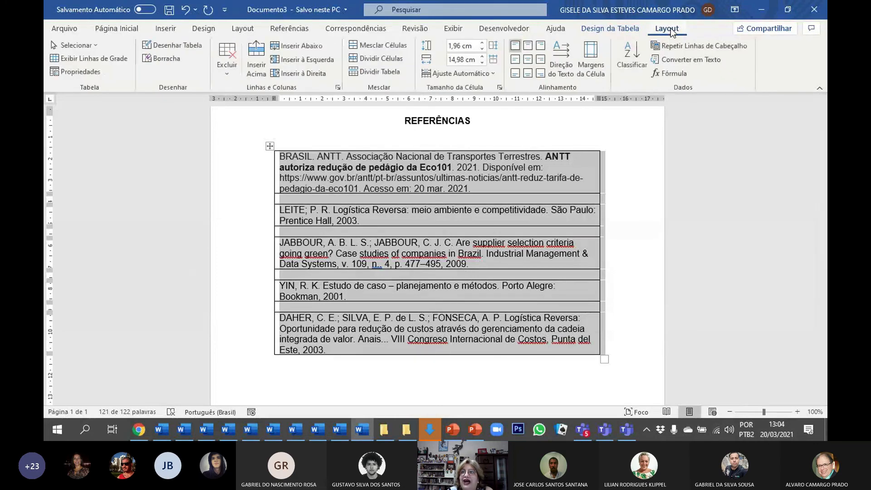
{"action": "left_click", "coordinate": [635, 57]}
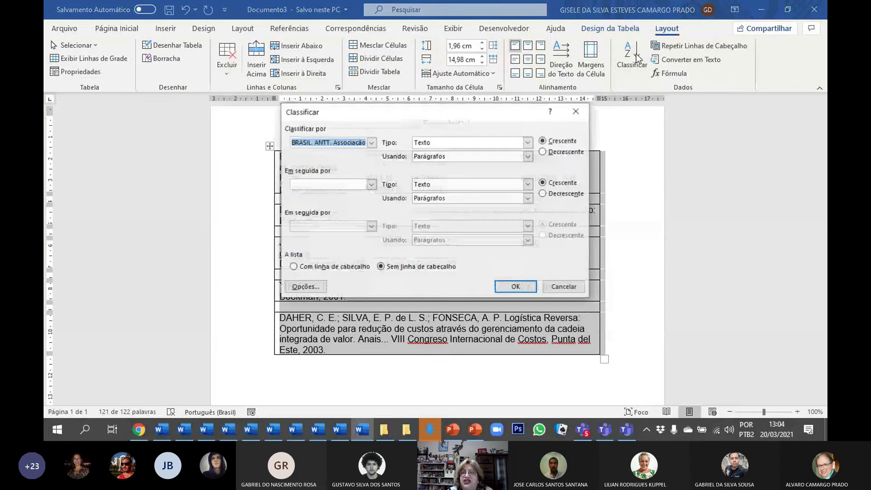
{"action": "left_click", "coordinate": [373, 144]}
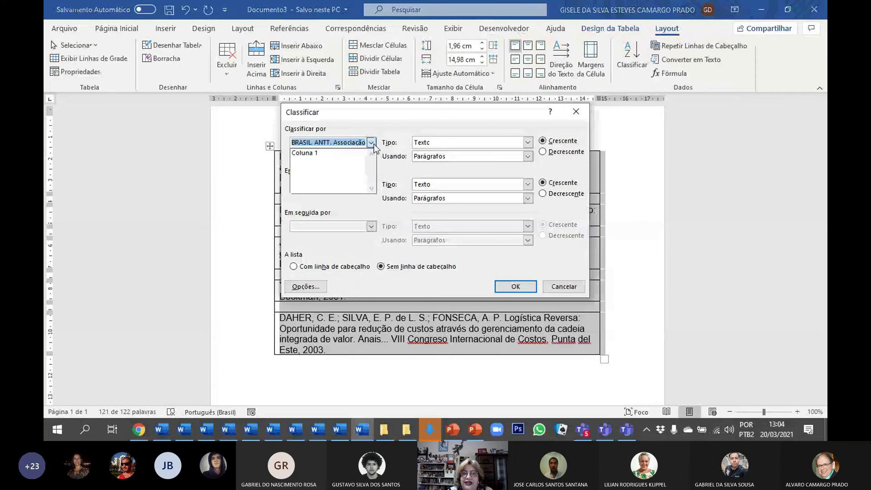
{"action": "left_click", "coordinate": [344, 153]}
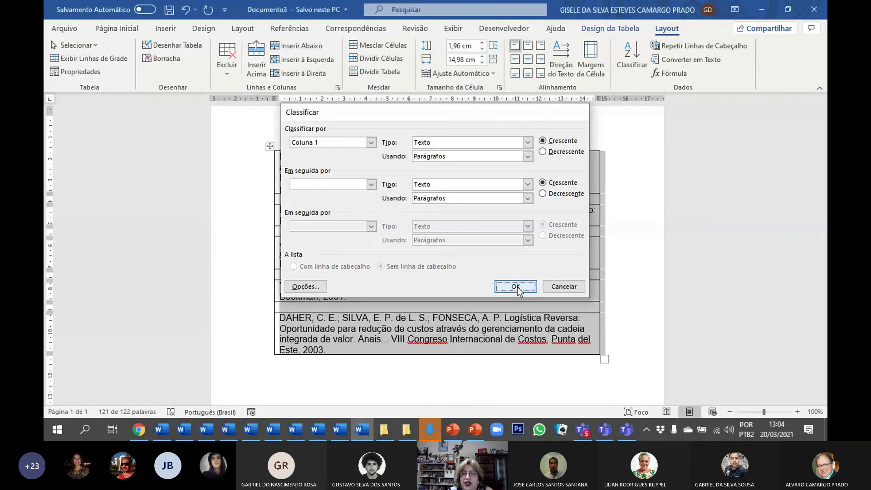
{"action": "left_click", "coordinate": [516, 288]}
{"action": "scroll", "coordinate": [290, 151], "scroll_direction": "down", "scroll_amount": 2}
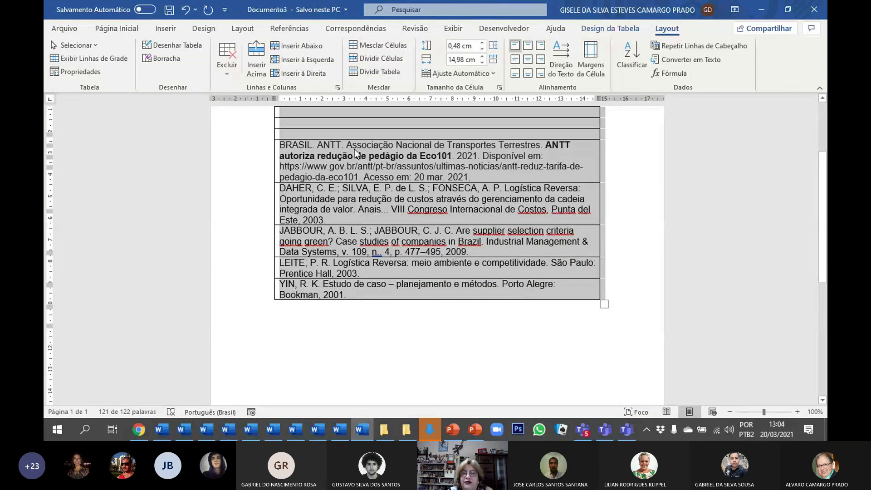
{"action": "scroll", "coordinate": [307, 173], "scroll_direction": "up", "scroll_amount": 1}
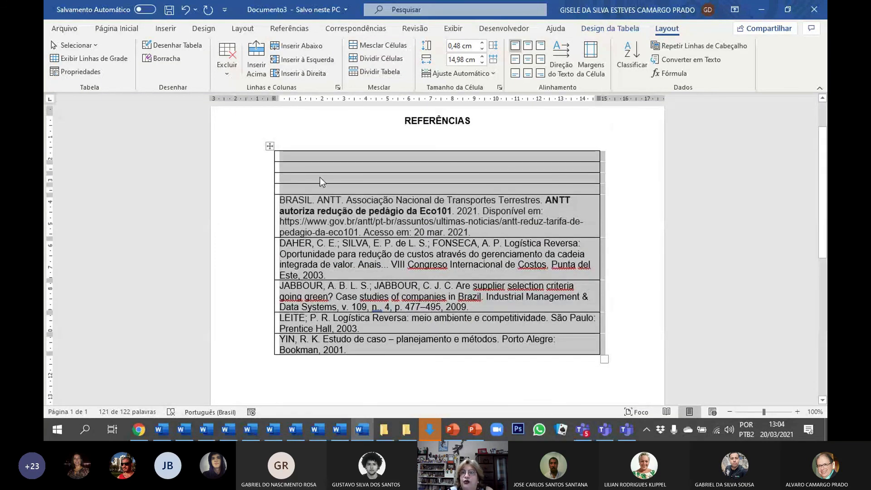
Convert the sorted table back to text and delete the blank paragraphs above the BRASIL. ANTT. reference.
{"action": "left_click", "coordinate": [703, 59]}
{"action": "left_click", "coordinate": [438, 251]}
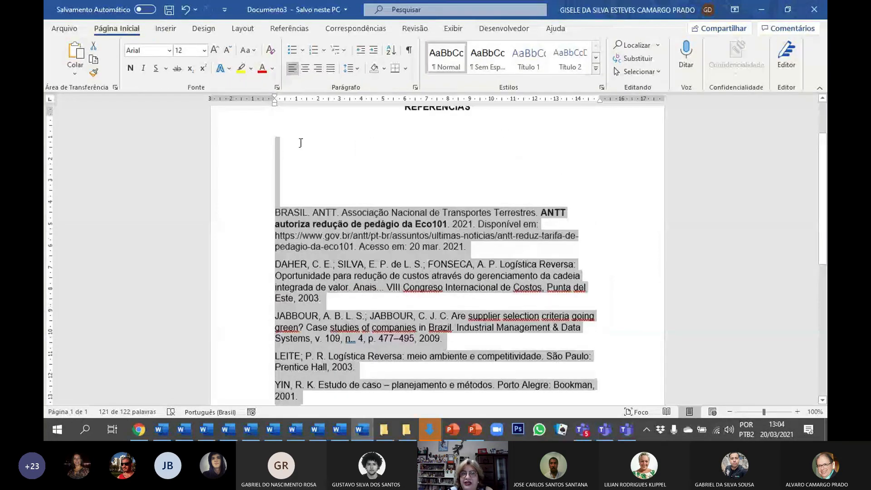
{"action": "left_click", "coordinate": [258, 167]}
{"action": "left_click_drag", "start_coordinate": [258, 171], "coordinate": [262, 215]}
{"action": "key", "text": "Delete"}
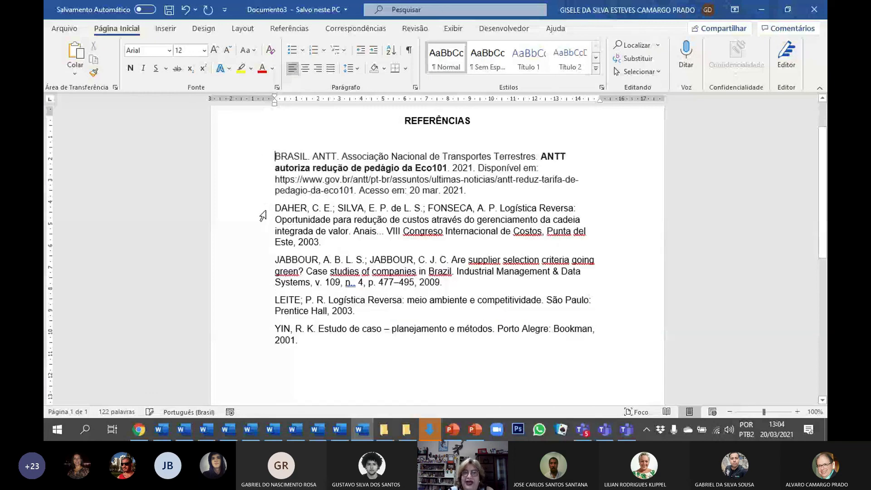
Insert a blank line between each pair of consecutive references in the sorted list.
{"action": "left_click", "coordinate": [467, 190]}
{"action": "key", "text": "Return"}
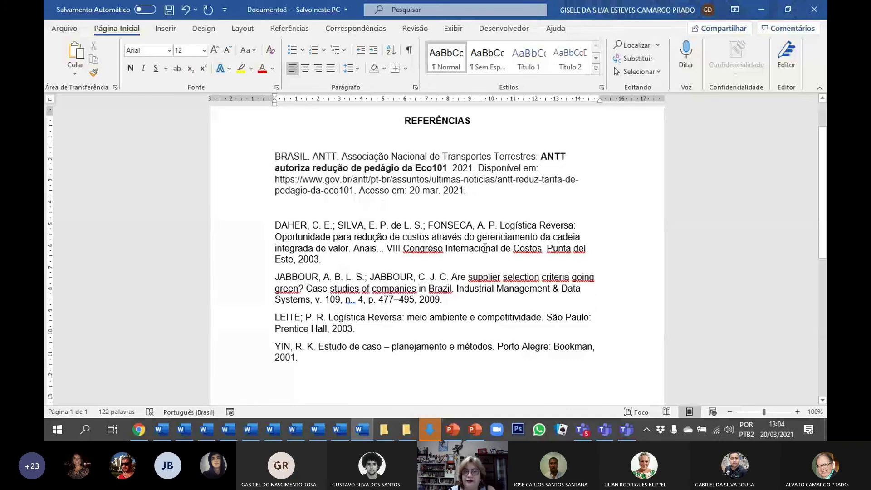
{"action": "key", "text": "Return"}
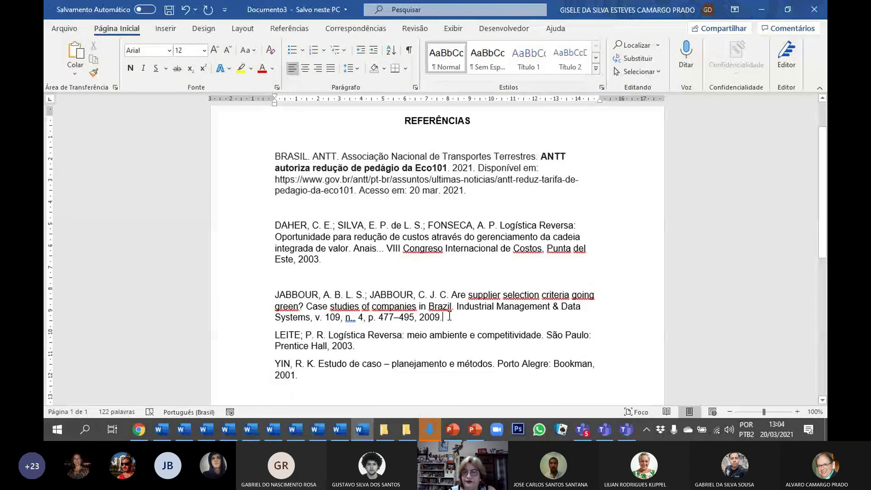
{"action": "key", "text": "Return"}
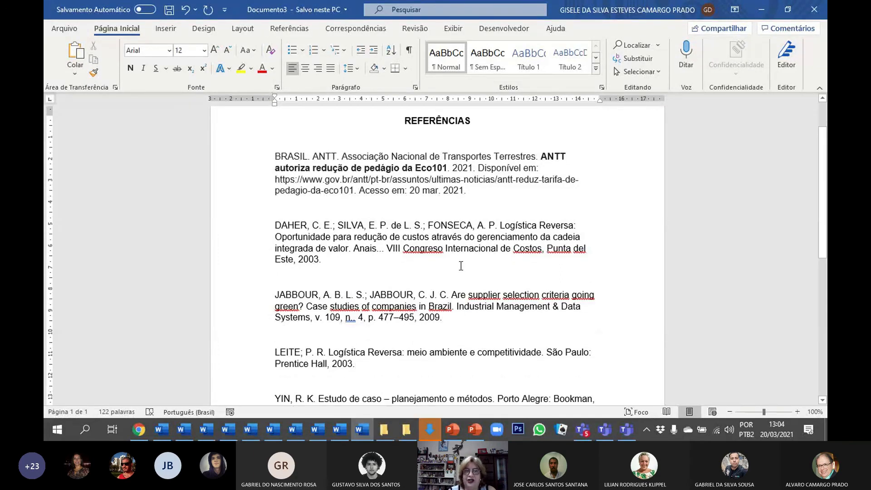
Review the alphabetical order and spacing of the whole reference list.
{"action": "scroll", "coordinate": [461, 265], "scroll_direction": "down", "scroll_amount": 2}
{"action": "scroll", "coordinate": [461, 267], "scroll_direction": "up", "scroll_amount": 4}
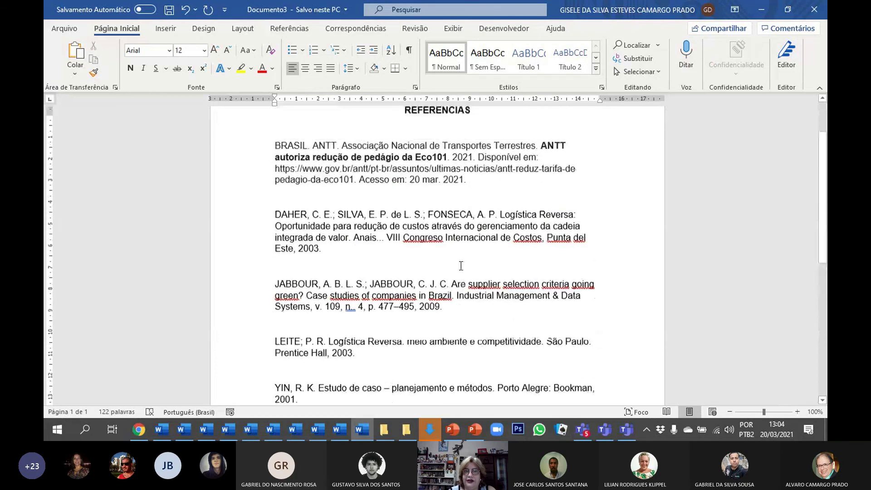
{"action": "scroll", "coordinate": [447, 212], "scroll_direction": "down", "scroll_amount": 3}
{"action": "scroll", "coordinate": [447, 212], "scroll_direction": "down", "scroll_amount": 2}
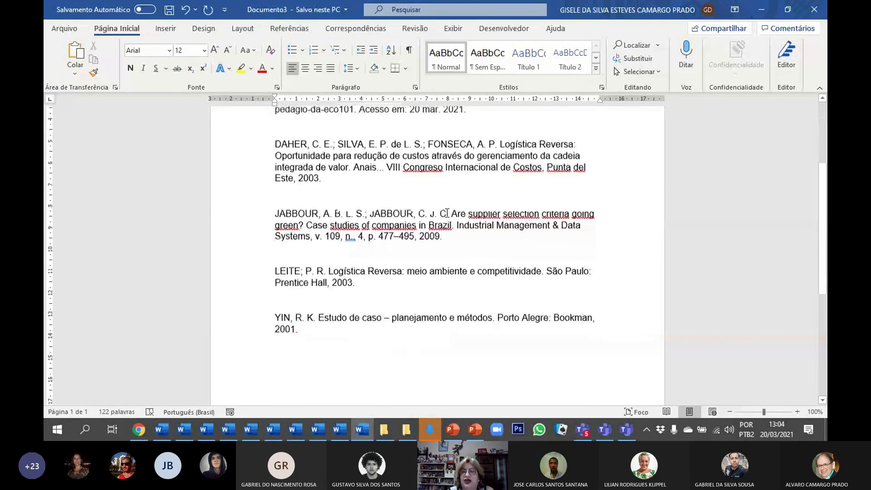
{"action": "scroll", "coordinate": [446, 217], "scroll_direction": "up", "scroll_amount": 2}
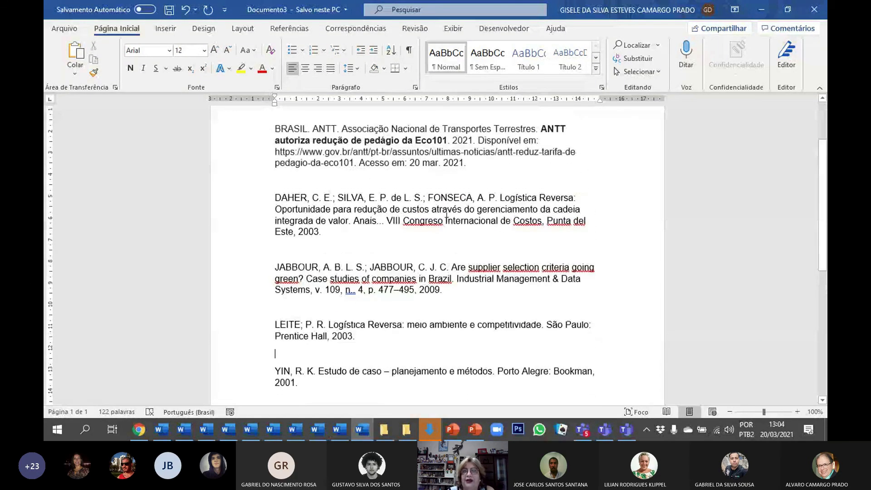
{"action": "scroll", "coordinate": [446, 216], "scroll_direction": "down", "scroll_amount": 3}
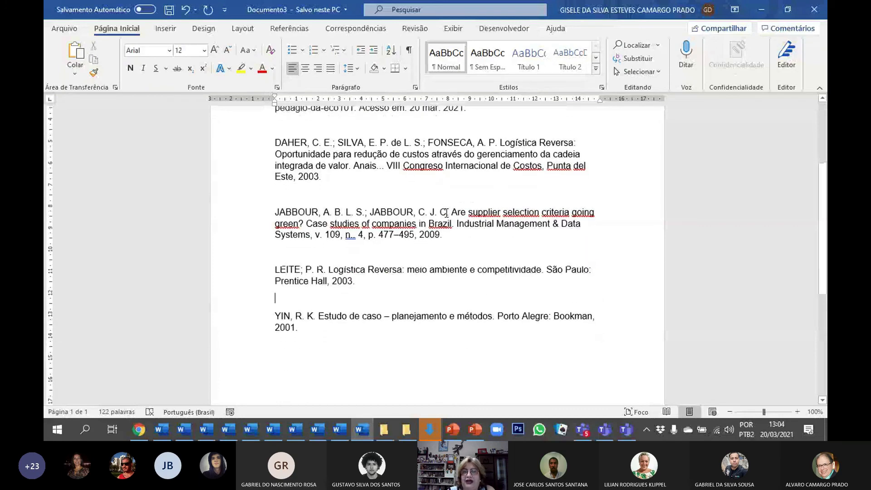
{"action": "scroll", "coordinate": [446, 217], "scroll_direction": "up", "scroll_amount": 3}
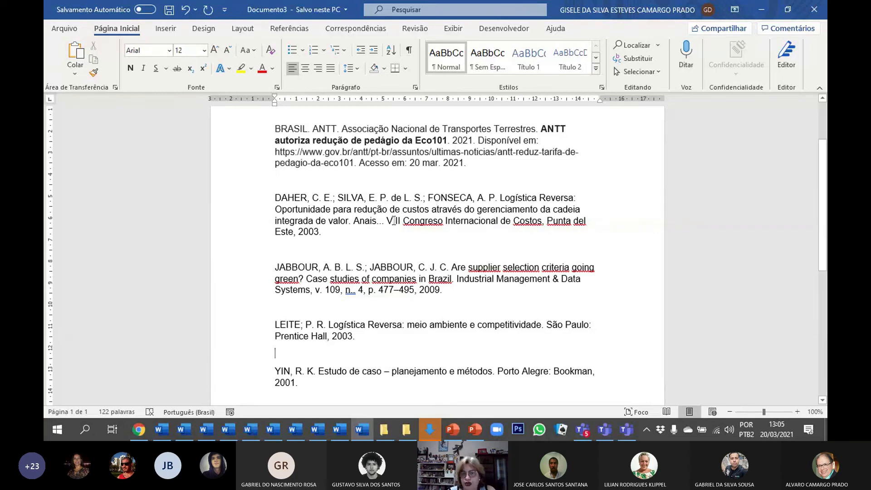
Switch to the Teams meeting window and stop sharing the screen.
{"action": "left_click", "coordinate": [632, 429]}
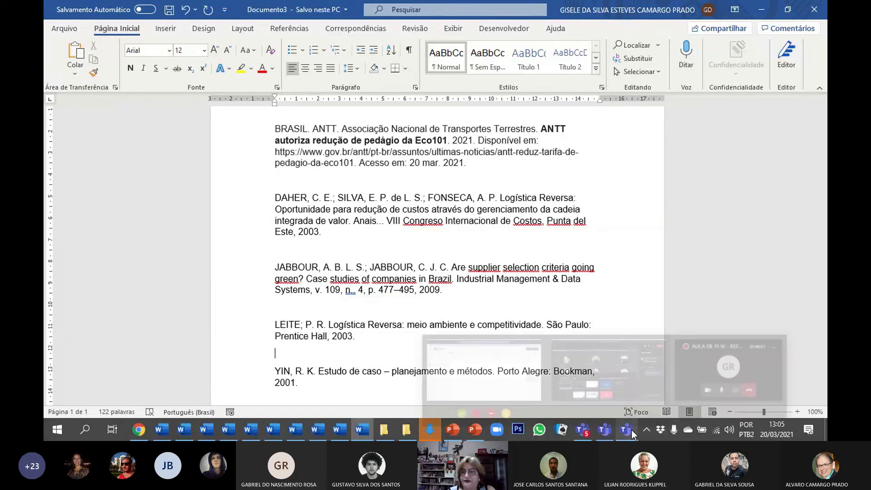
{"action": "left_click", "coordinate": [603, 434]}
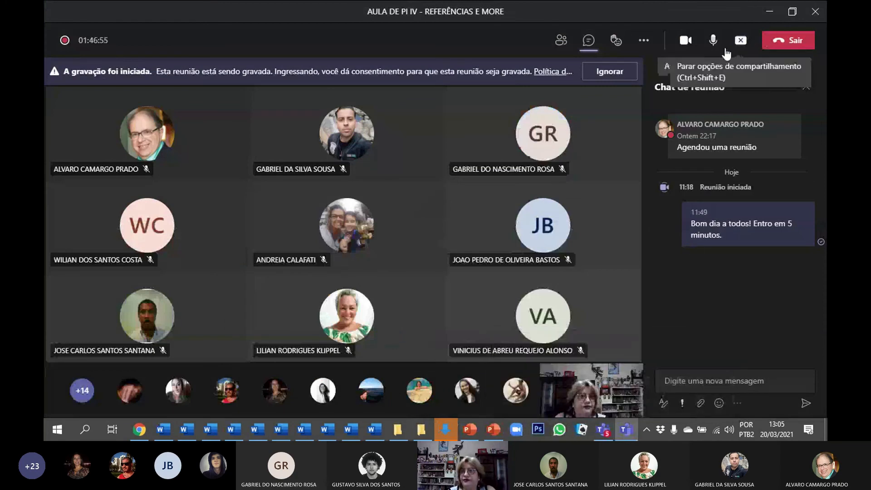
{"action": "left_click", "coordinate": [740, 42]}
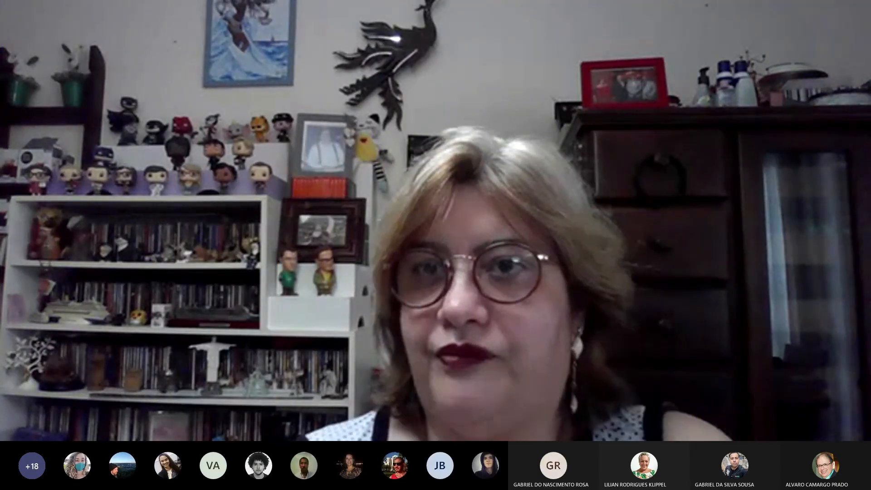